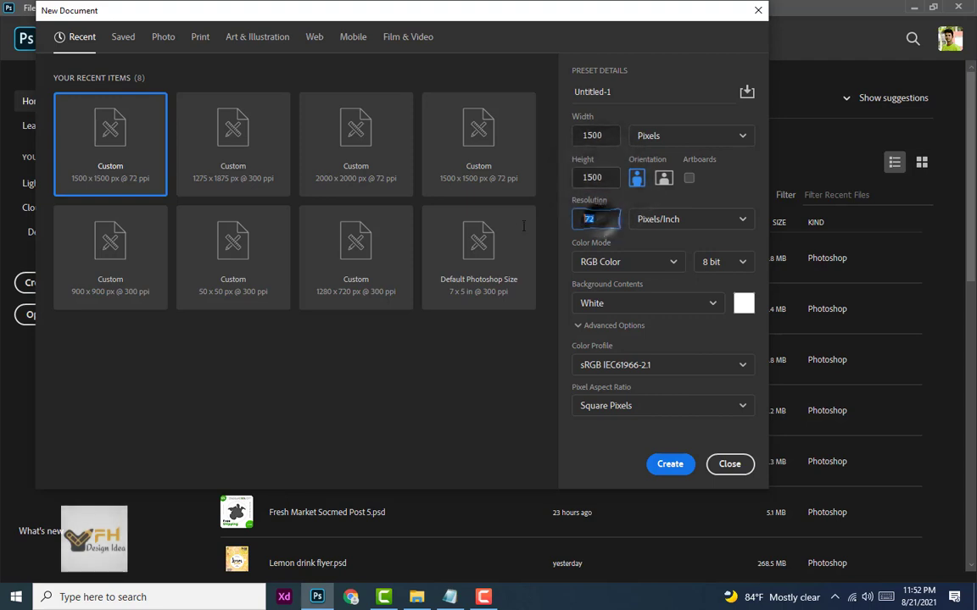
# Create a new 1500 x 1500 px document at 72 pixels/inch in RGB Color with a white background.
pyautogui.doubleClick(584, 219)
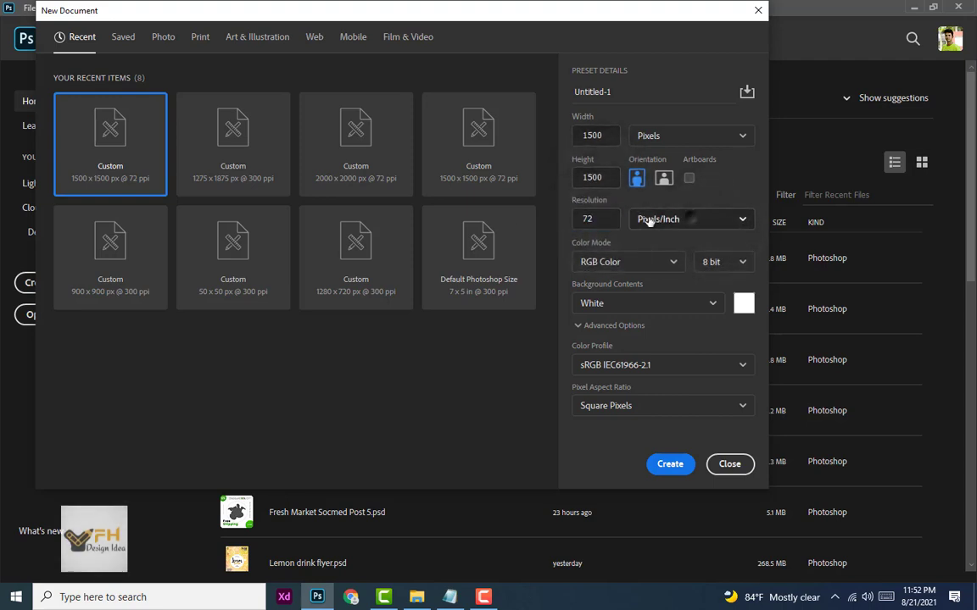
pyautogui.click(632, 267)
pyautogui.click(632, 335)
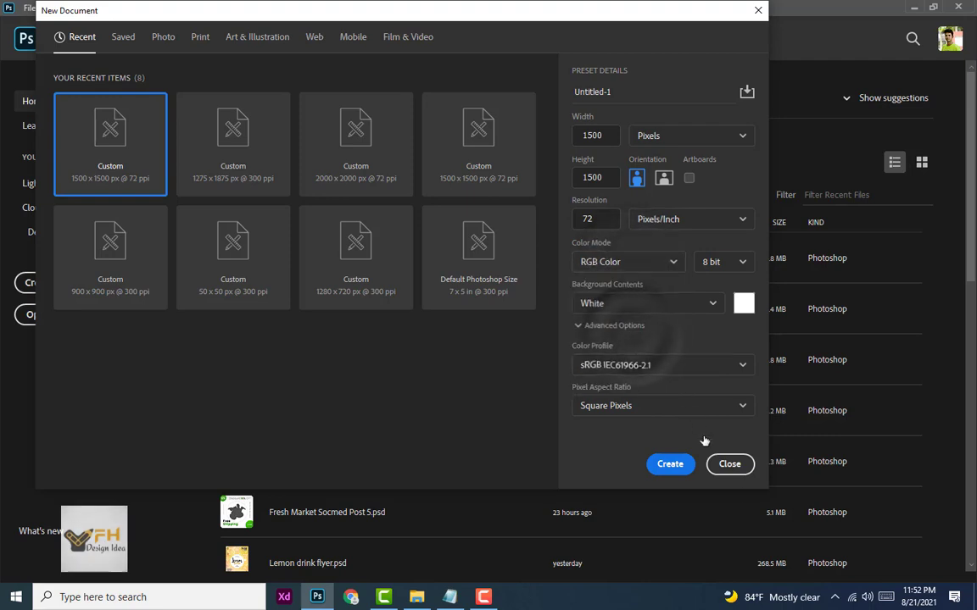
pyautogui.click(681, 465)
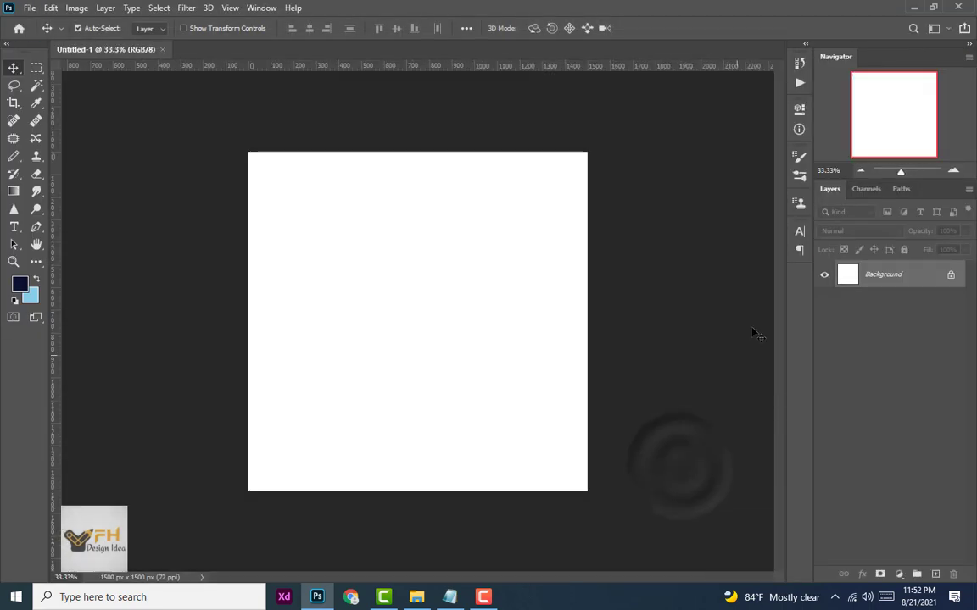
# Unlock the Background layer and fill it with the light blue background color.
pyautogui.click(949, 277)
pyautogui.doubleClick(950, 285)
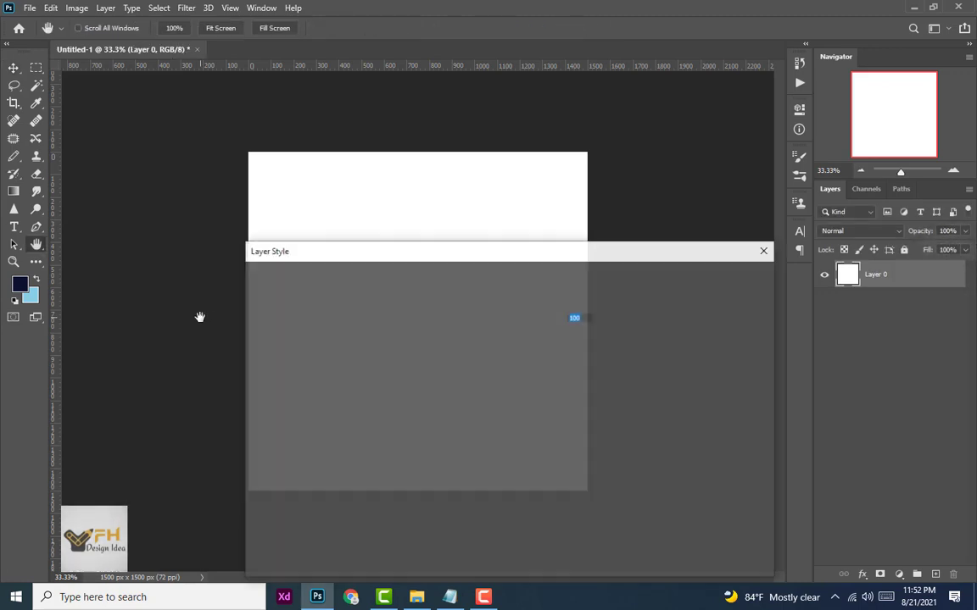
pyautogui.click(761, 252)
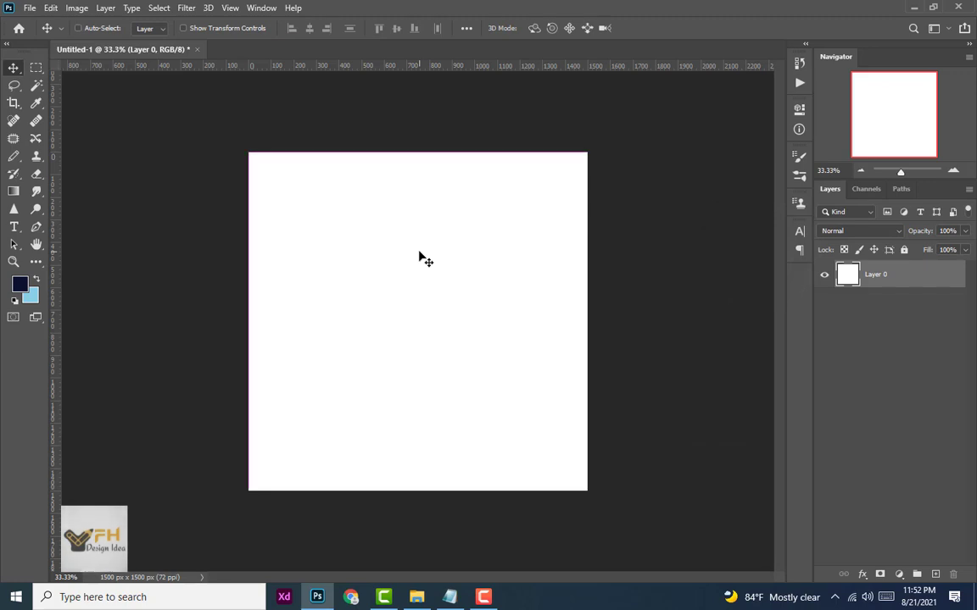
pyautogui.hotkey('ctrl', 'BackSpace')
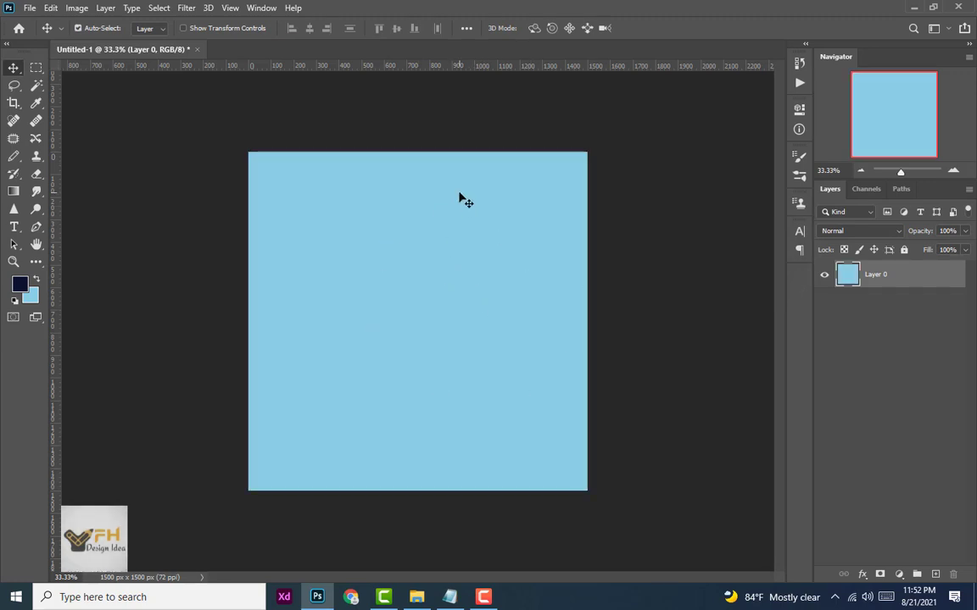
# Draw an orange circle about 795 px wide in the canvas's lower-left area with the Ellipse tool and remove its stroke.
pyautogui.click(36, 262)
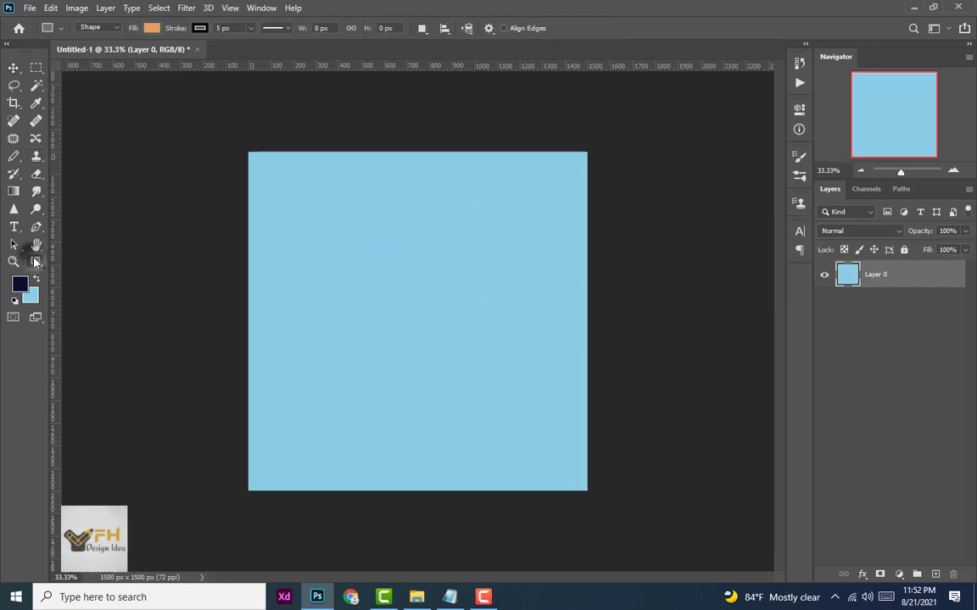
pyautogui.click(92, 498)
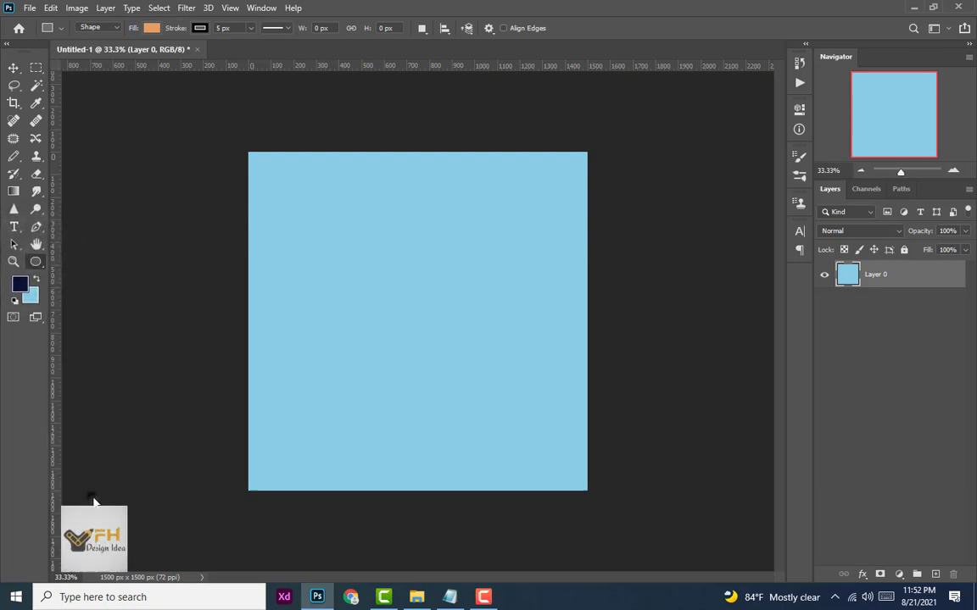
pyautogui.moveTo(270, 278); pyautogui.dragTo(443, 473)
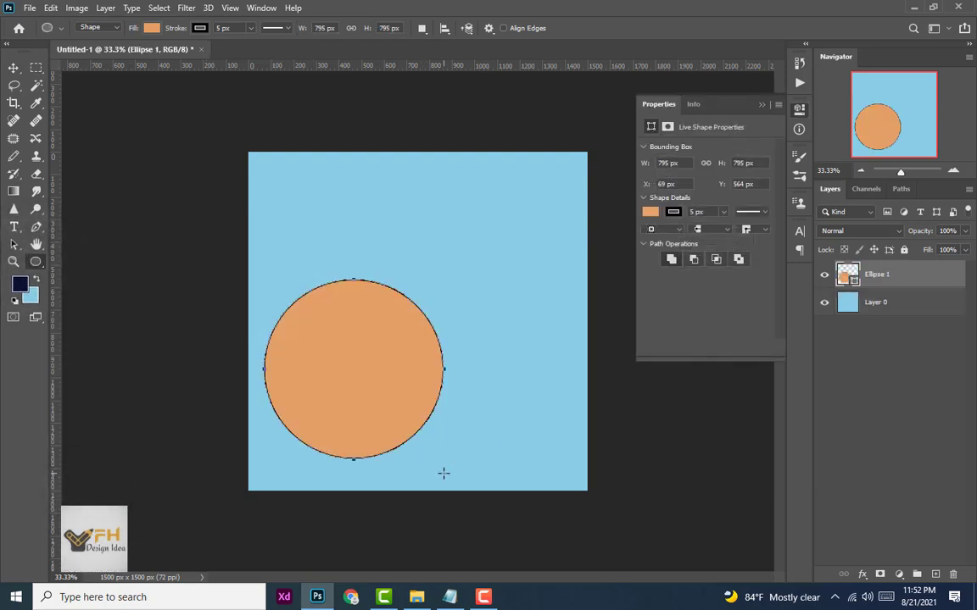
pyautogui.click(12, 69)
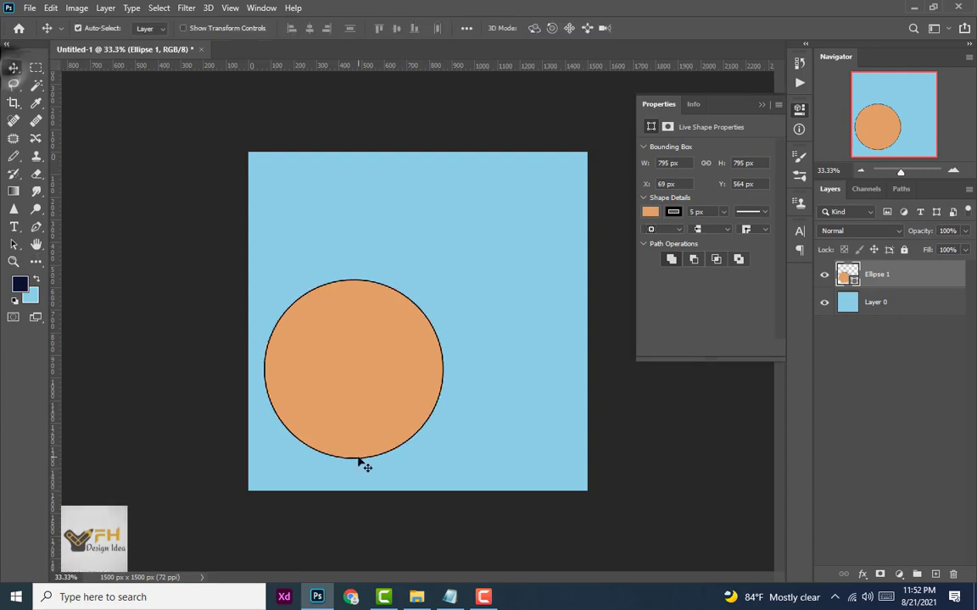
pyautogui.click(673, 211)
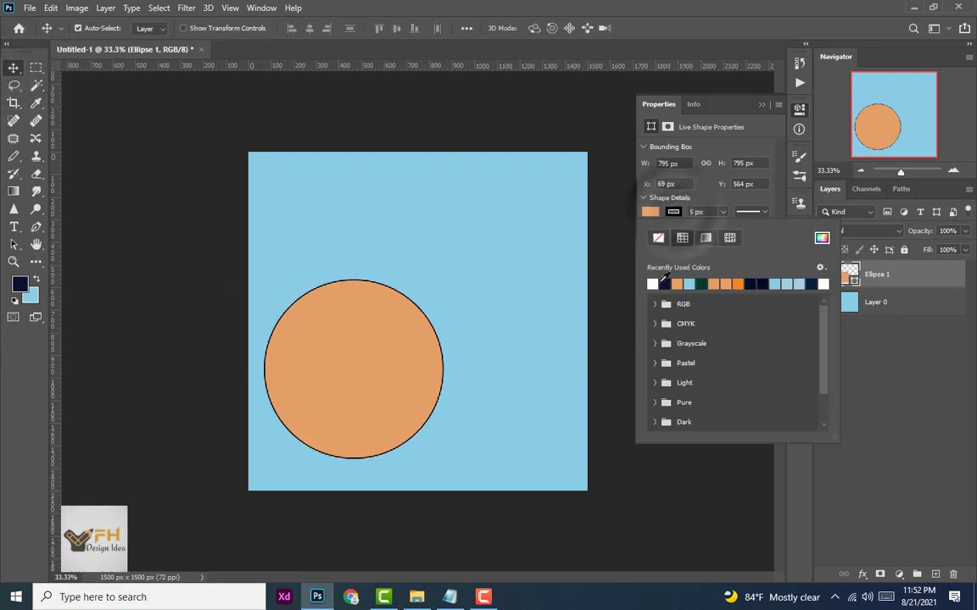
pyautogui.click(658, 238)
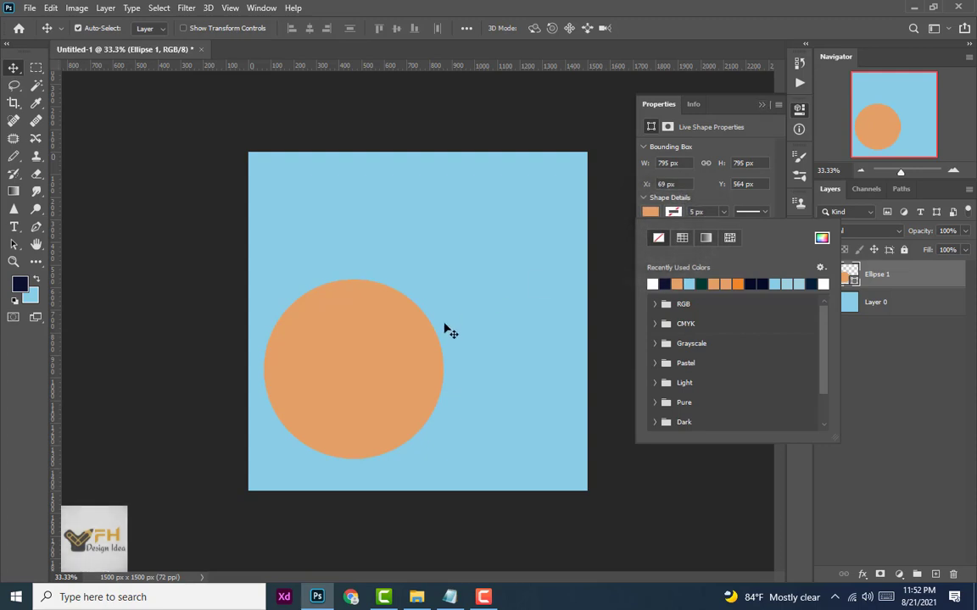
# Move the orange circle slightly up and right, to about X 108 px and Y 477 px, keeping its size.
pyautogui.click(388, 371)
pyautogui.moveTo(389, 371)
pyautogui.mouseDown()
pyautogui.moveTo(349, 359)
pyautogui.moveTo(398, 351)
pyautogui.mouseUp()
pyautogui.hotkey('ctrl', 't')
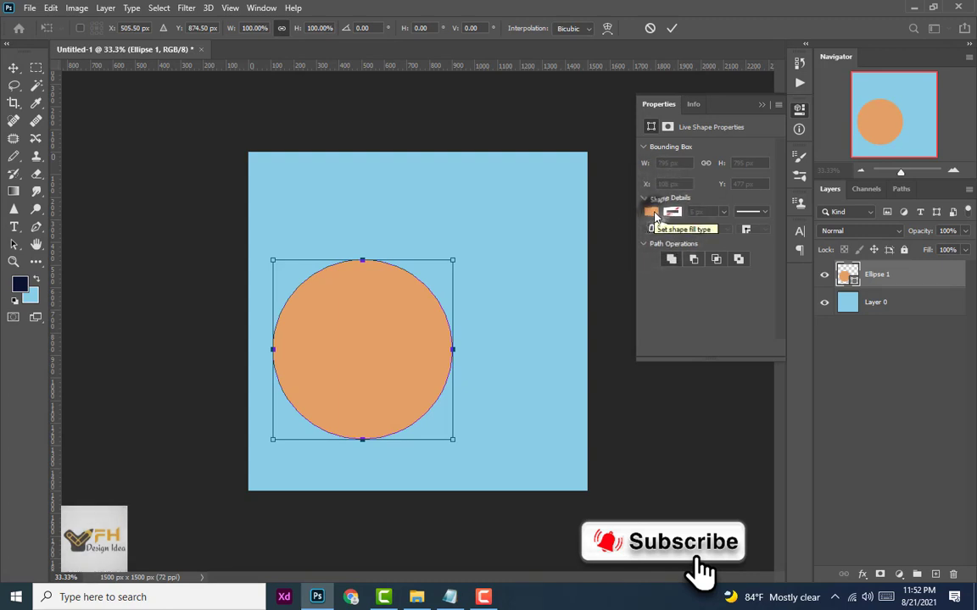
pyautogui.moveTo(273, 260); pyautogui.dragTo(294, 279)
pyautogui.hotkey('ctrl', 'z')
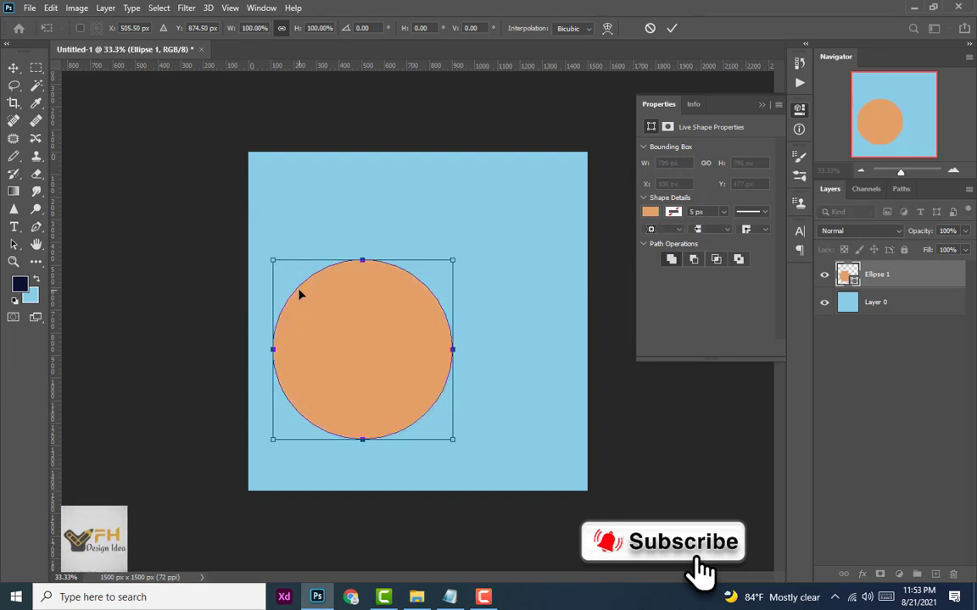
pyautogui.press('Return')
# Duplicate the orange circle's layer and fill the copy with dark navy.
pyautogui.click(881, 275)
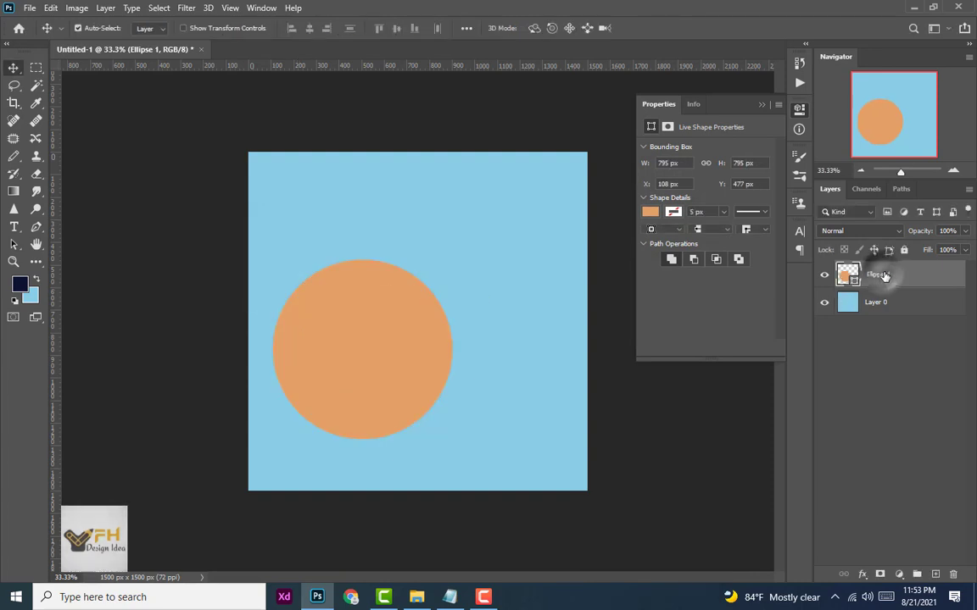
pyautogui.hotkey('ctrl', 'j')
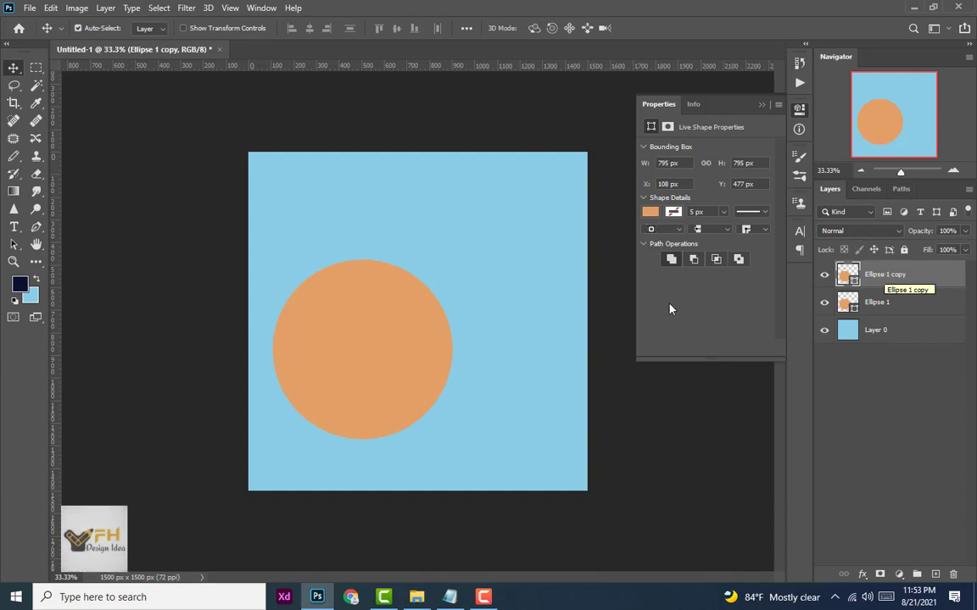
pyautogui.click(405, 333)
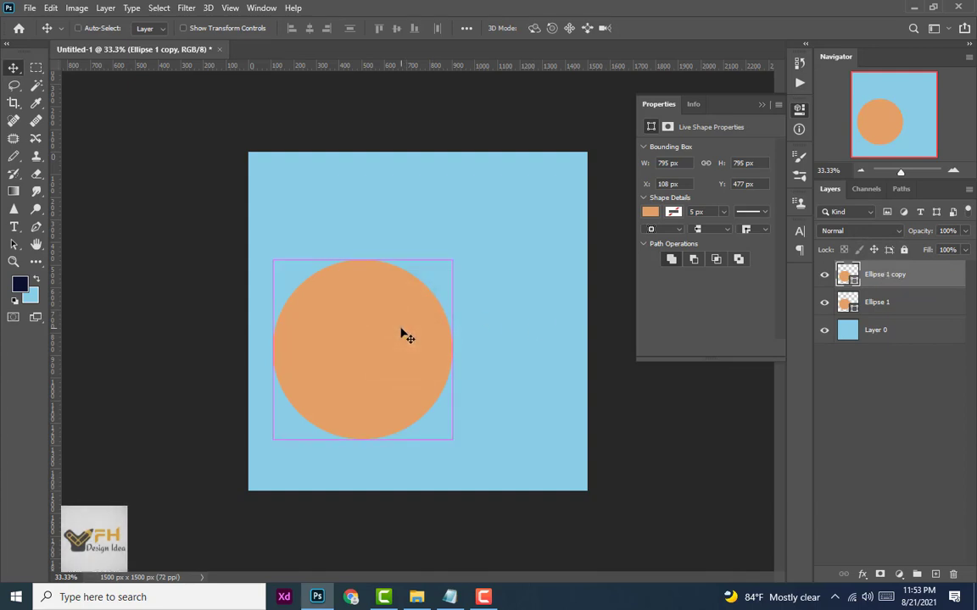
pyautogui.press('ctrl')
pyautogui.click(651, 212)
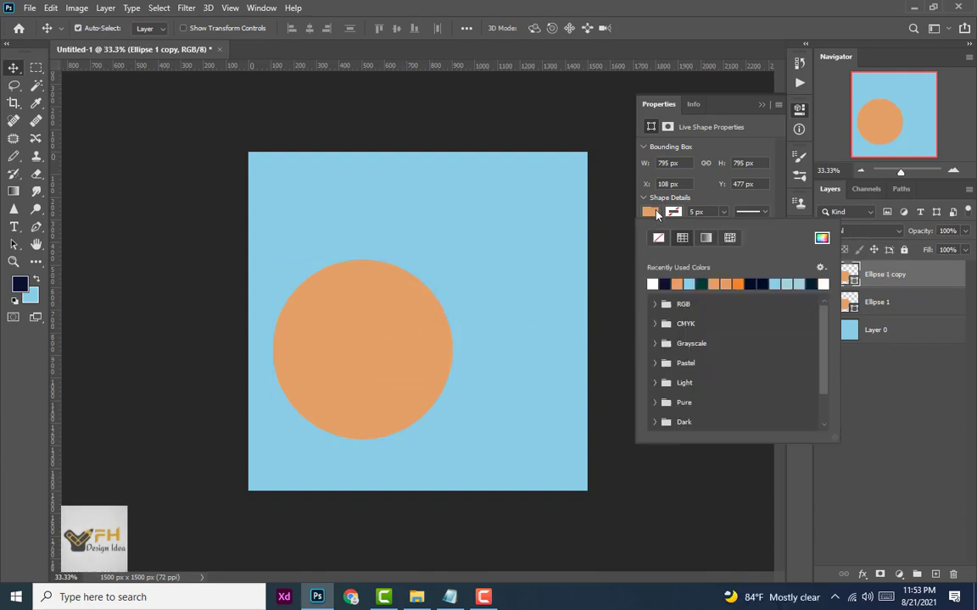
pyautogui.click(664, 284)
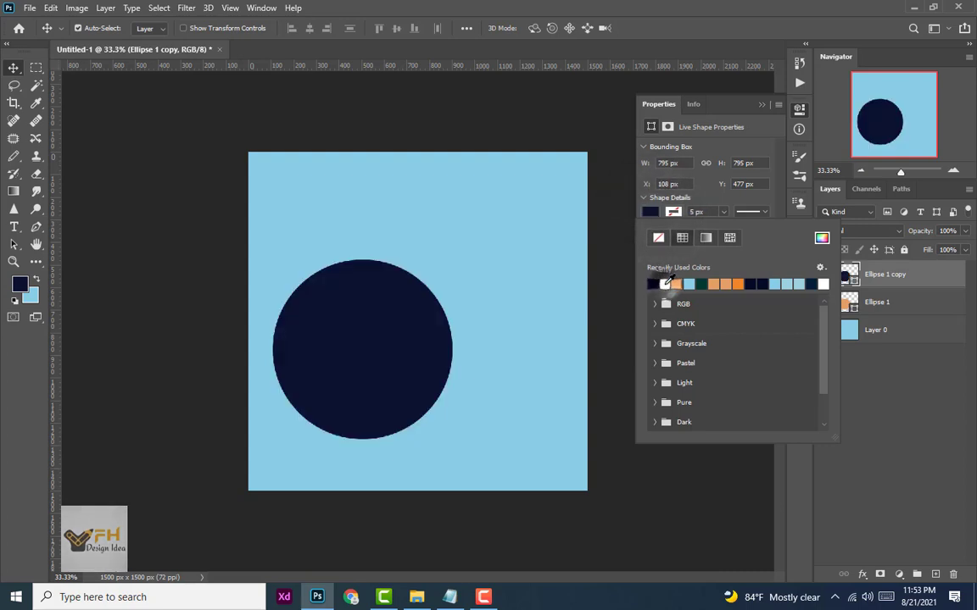
pyautogui.click(760, 103)
# Scale the navy circle to about 90.6% and set it against the orange circle's left edge, leaving an orange crescent on the right.
pyautogui.hotkey('ctrl', 't')
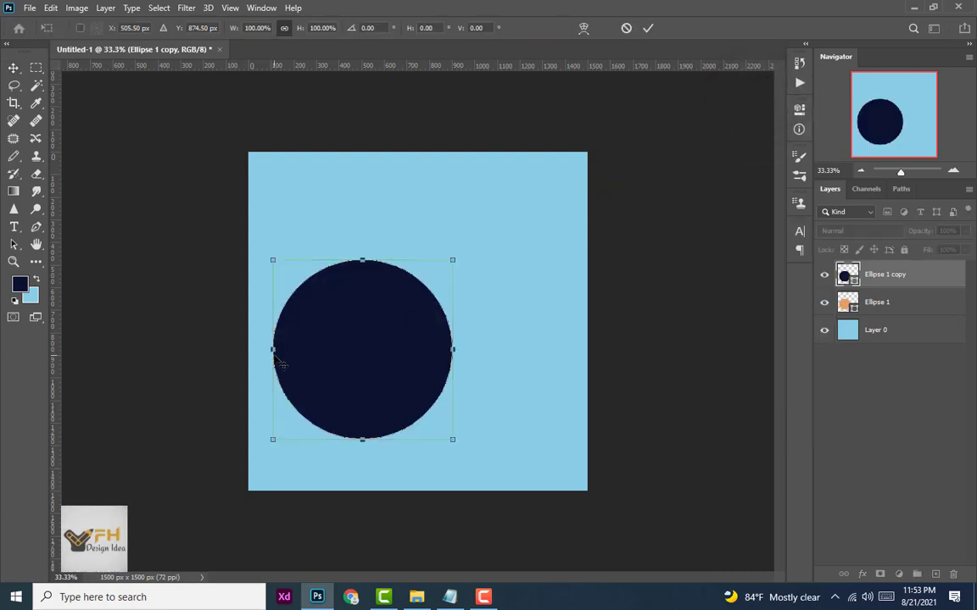
pyautogui.moveTo(272, 262); pyautogui.dragTo(302, 290)
pyautogui.moveTo(374, 348); pyautogui.dragTo(347, 339)
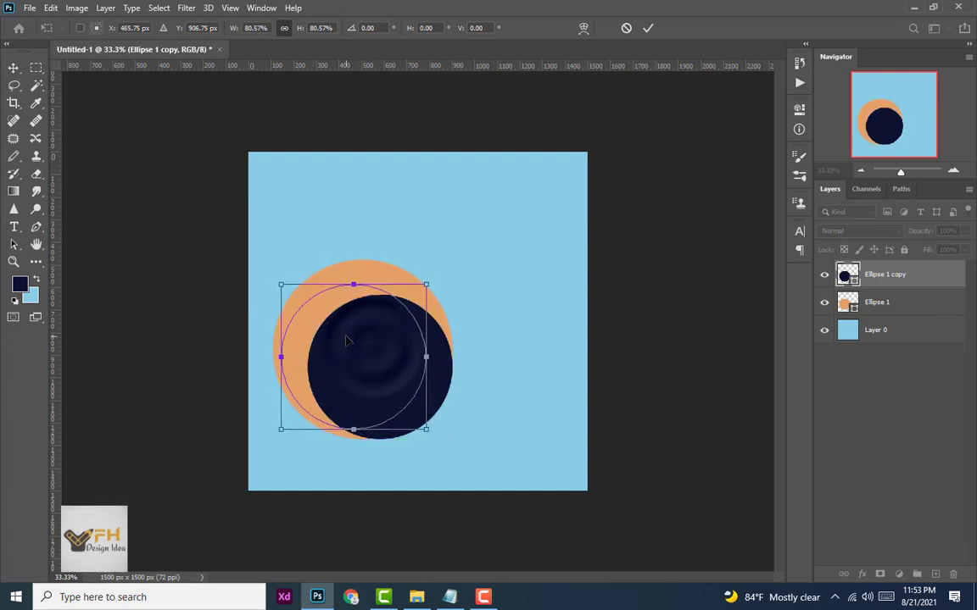
pyautogui.moveTo(425, 284); pyautogui.dragTo(438, 272)
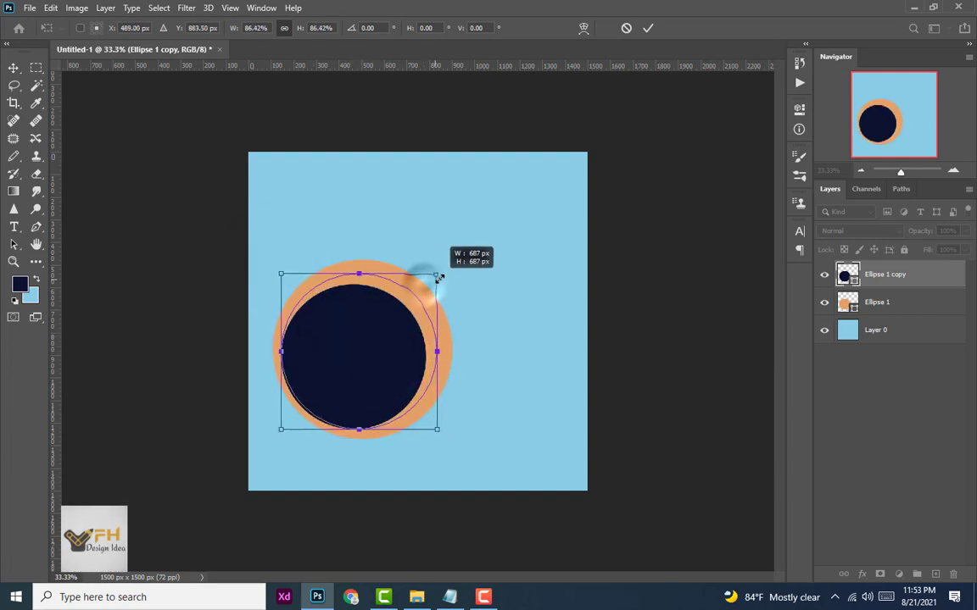
pyautogui.moveTo(413, 322); pyautogui.dragTo(387, 331)
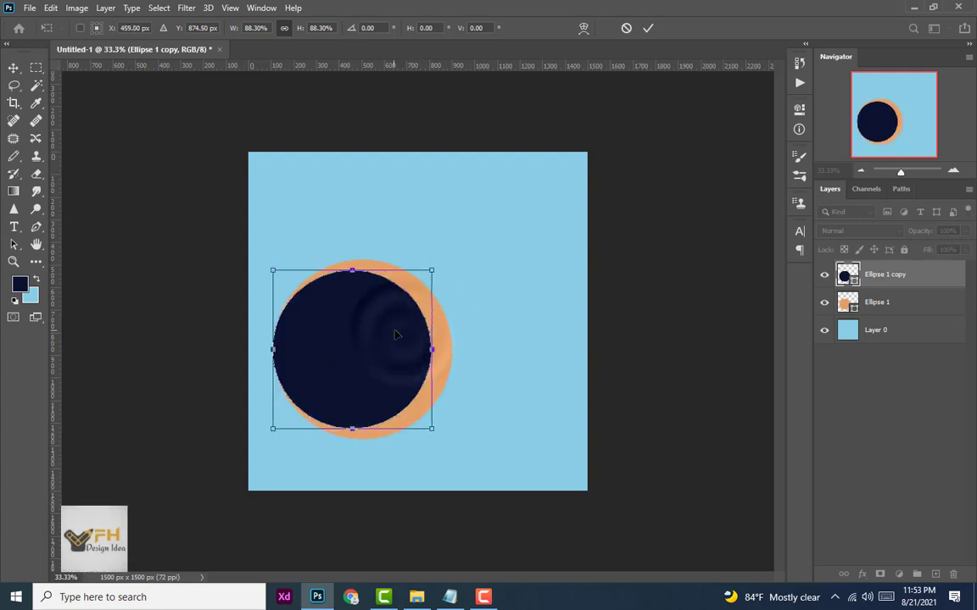
pyautogui.moveTo(433, 268); pyautogui.dragTo(436, 266)
pyautogui.moveTo(393, 366); pyautogui.dragTo(392, 367)
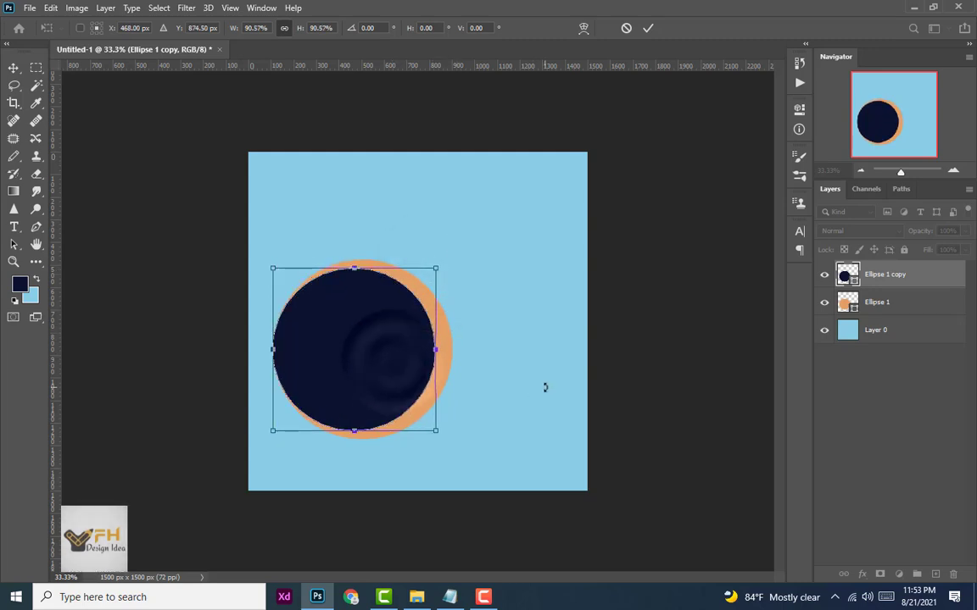
pyautogui.press('Return')
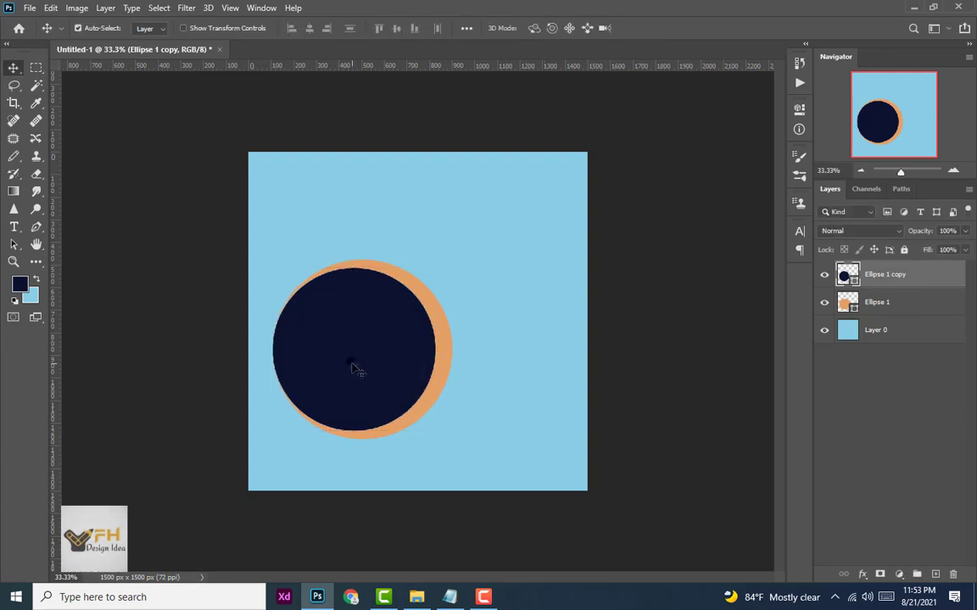
pyautogui.click(354, 368)
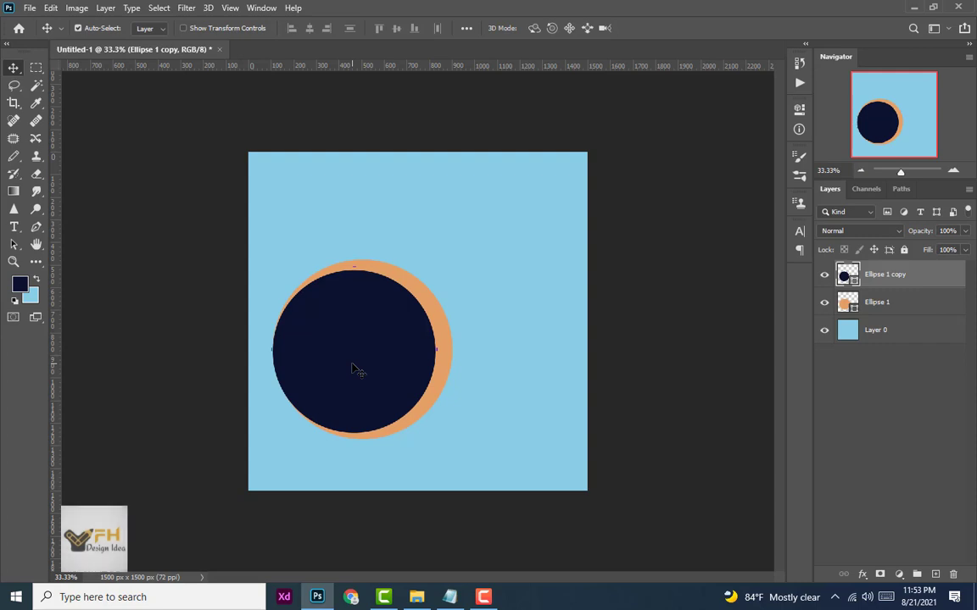
# Select both circles, scale them together to about 108.5%, and move them left partly past the canvas edge.
pyautogui.click(482, 422)
pyautogui.click(398, 380)
pyautogui.keyDown('shift'); pyautogui.click(446, 340); pyautogui.keyUp('shift')
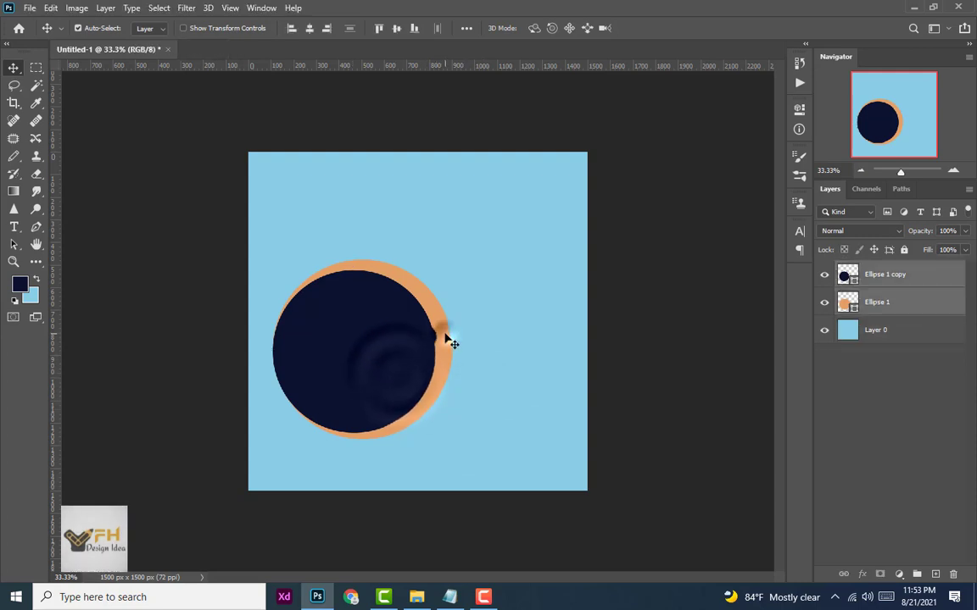
pyautogui.hotkey('ctrl', 't')
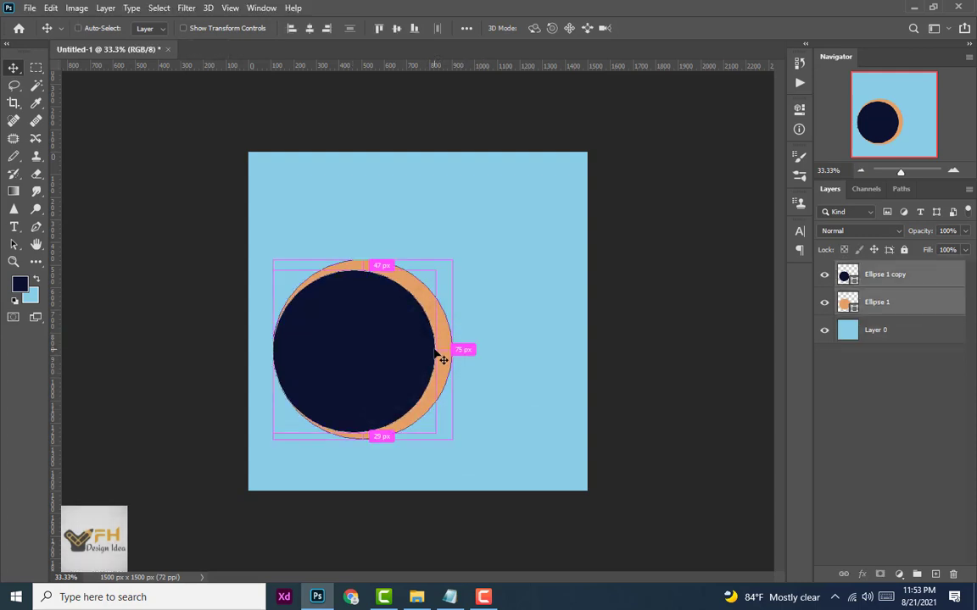
pyautogui.moveTo(269, 261); pyautogui.dragTo(257, 245)
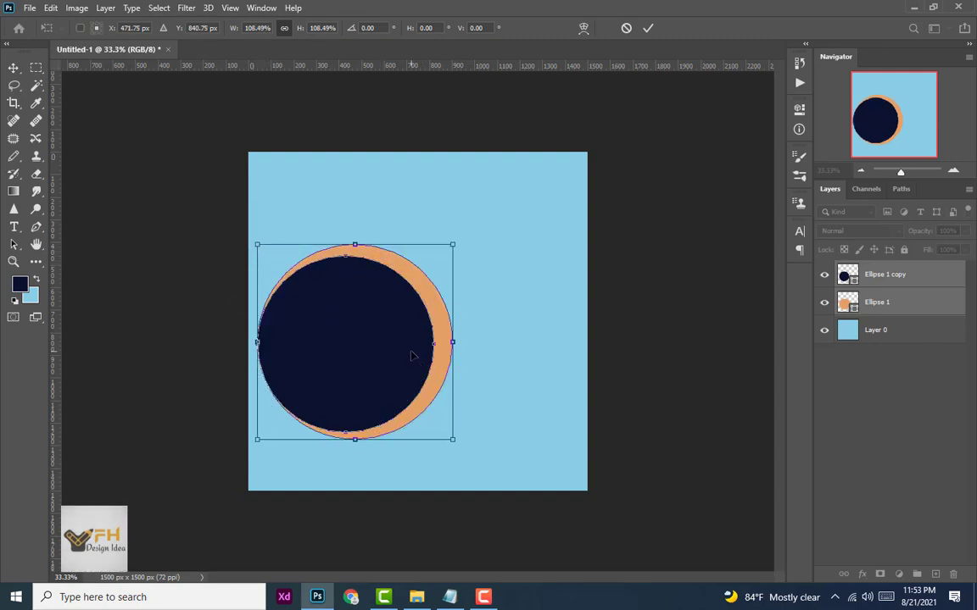
pyautogui.moveTo(412, 356); pyautogui.dragTo(389, 354)
pyautogui.press('Return')
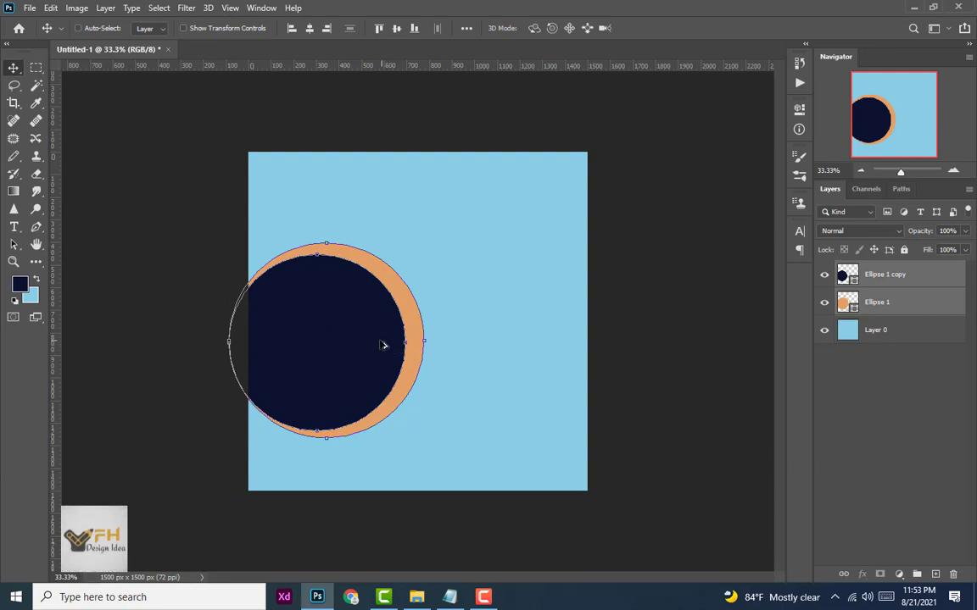
# Copy the circle pair to the canvas's upper-right area and flip the copy horizontally.
pyautogui.moveTo(381, 342); pyautogui.dragTo(555, 242)
pyautogui.hotkey('ctrl', 't')
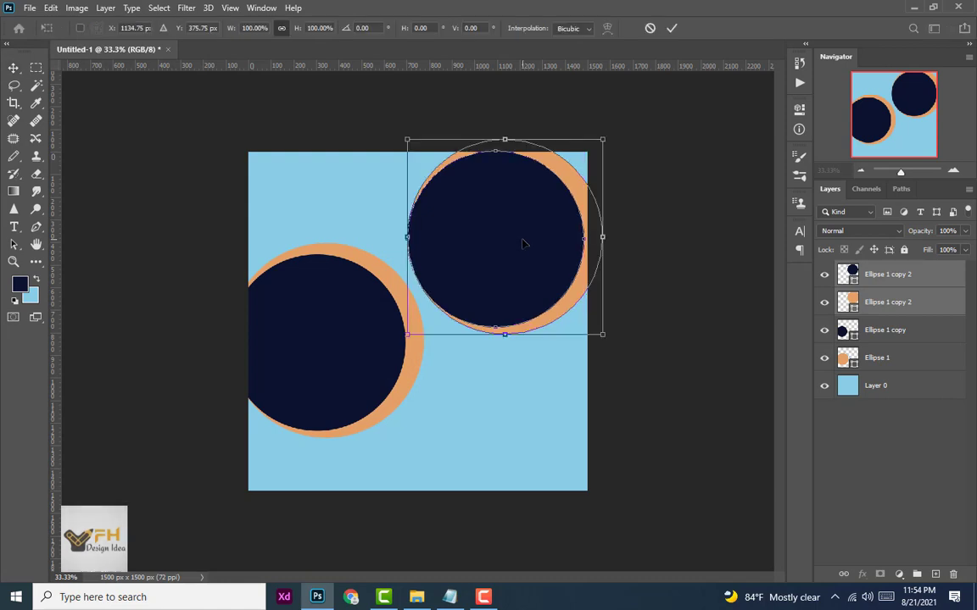
pyautogui.rightClick(523, 244)
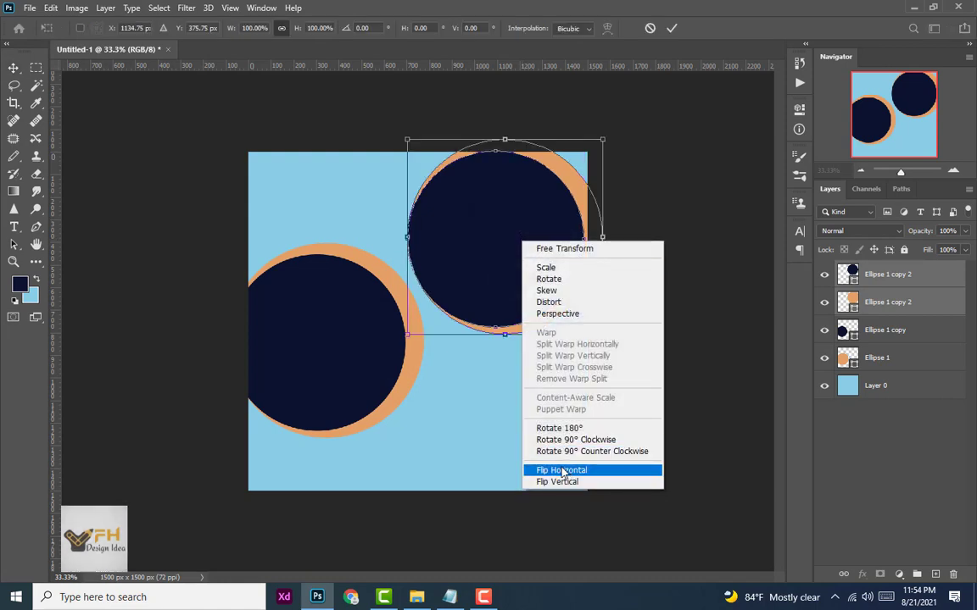
pyautogui.click(596, 473)
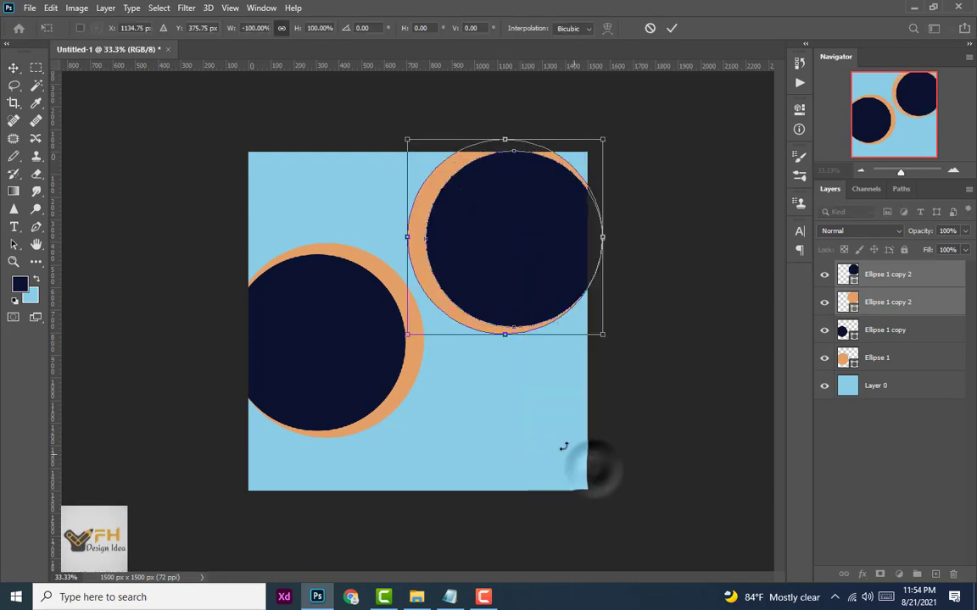
# Position the flipped circle pair so it runs off the canvas's top-right corner.
pyautogui.moveTo(531, 274); pyautogui.dragTo(576, 216)
pyautogui.click(593, 385)
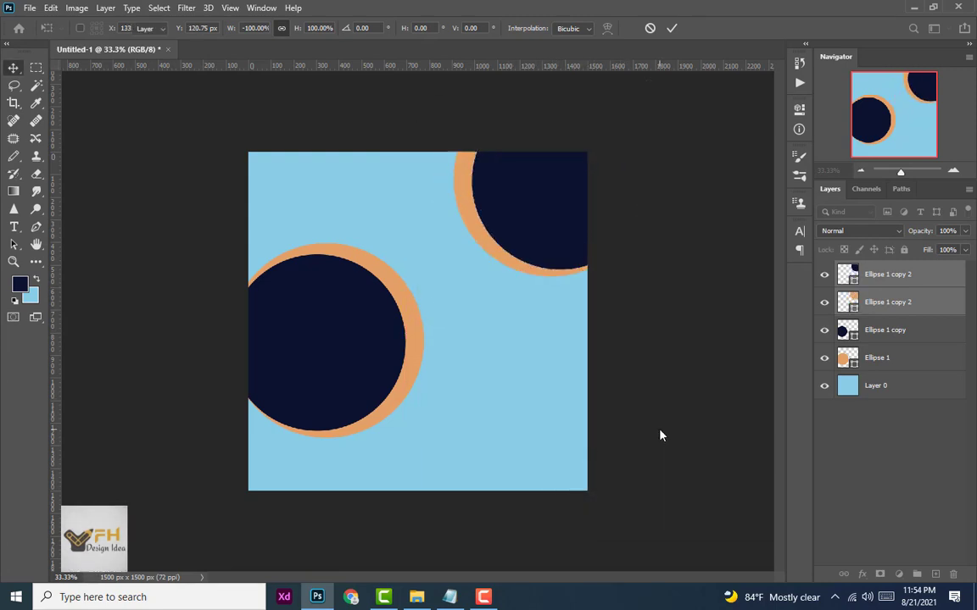
pyautogui.moveTo(555, 223); pyautogui.dragTo(547, 243)
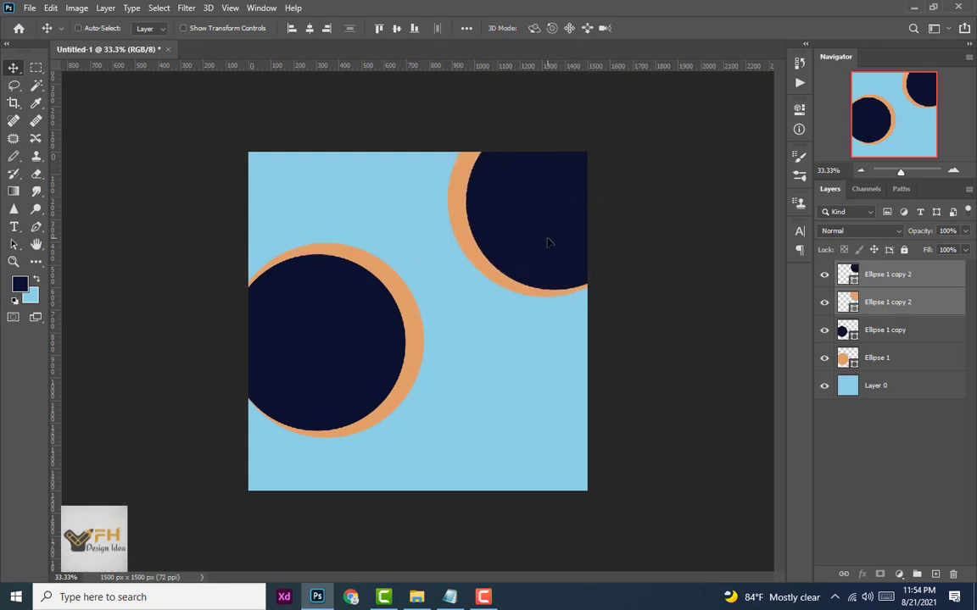
# Scale the upper-right circle pair to about 73% and keep it running off the canvas's top-right corner.
pyautogui.hotkey('ctrl', 't')
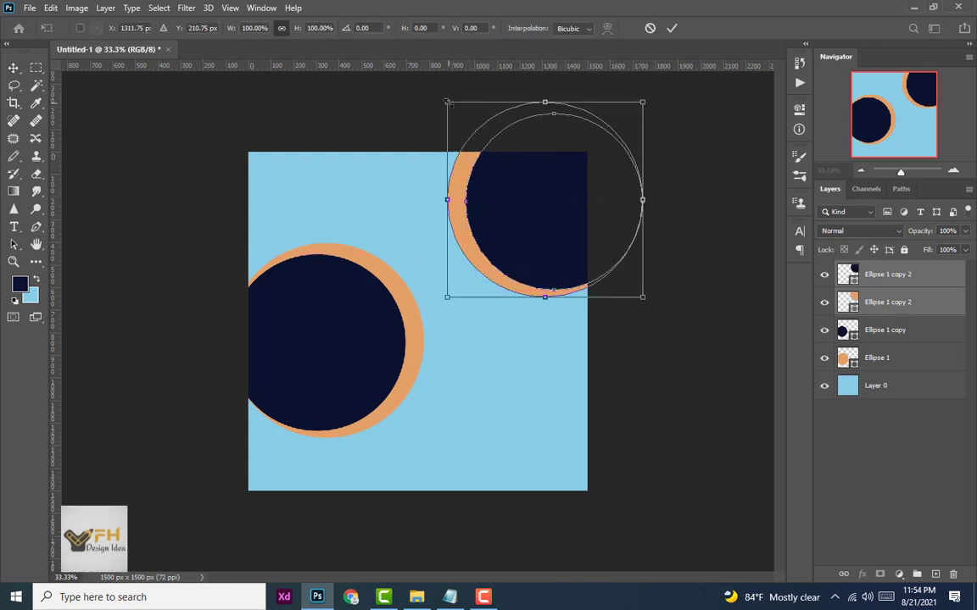
pyautogui.moveTo(446, 101); pyautogui.dragTo(502, 153)
pyautogui.moveTo(575, 255); pyautogui.dragTo(563, 226)
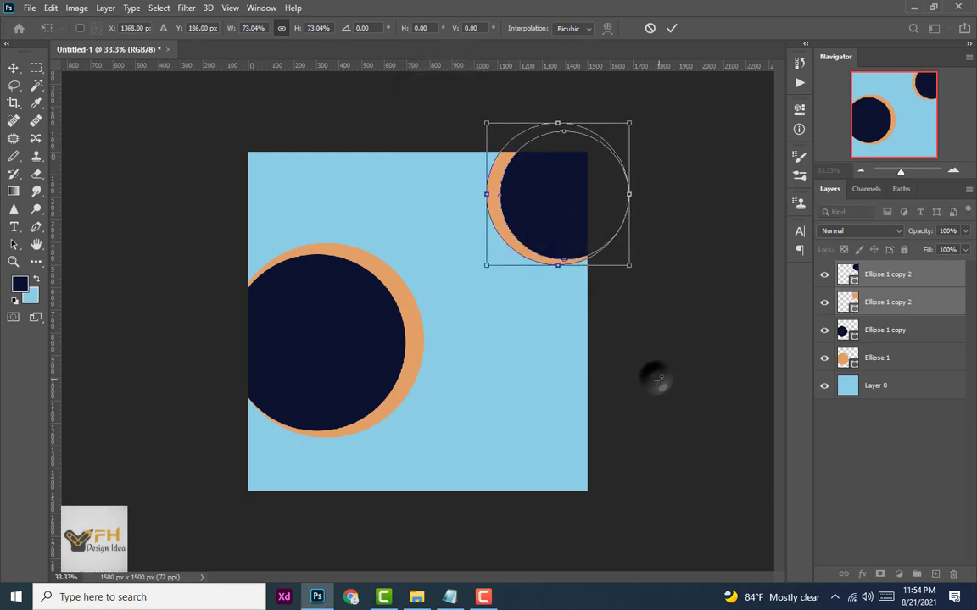
pyautogui.click(657, 379)
# Shift only the upper-right navy circle slightly up and right so its orange crescent gets wider.
pyautogui.click(666, 334)
pyautogui.moveTo(562, 218); pyautogui.dragTo(562, 210)
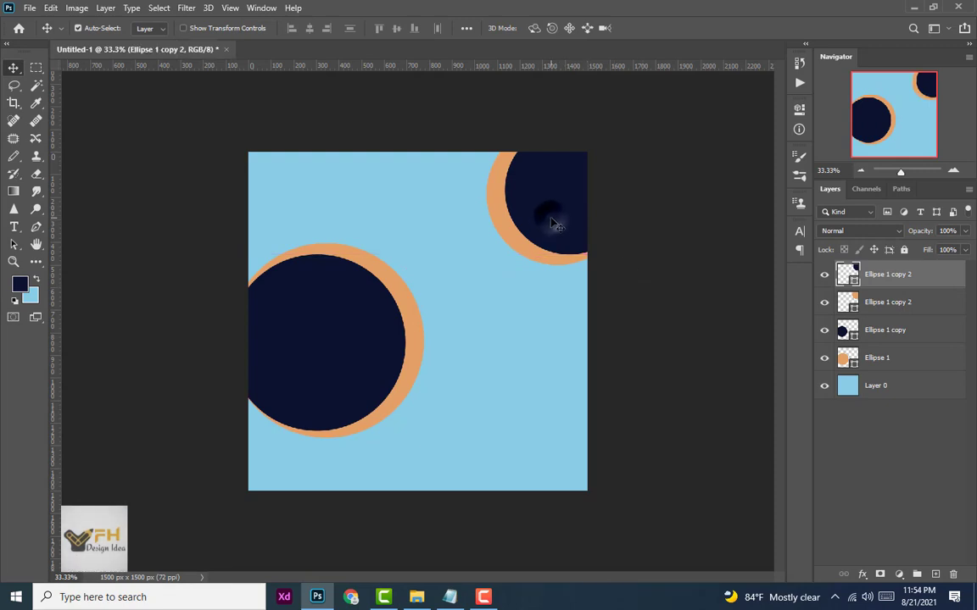
pyautogui.click(660, 338)
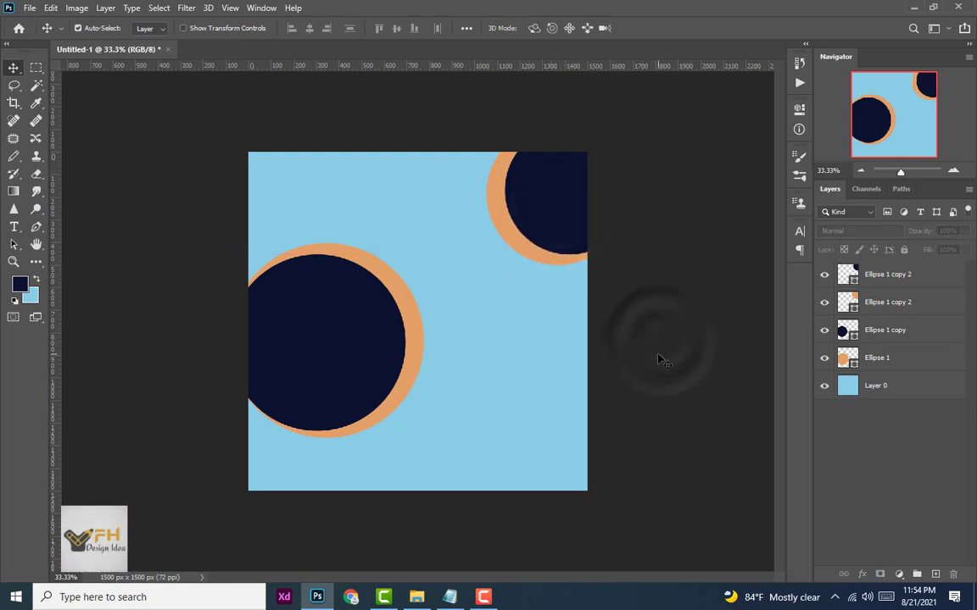
# Copy the large navy circle to the lower-right area, scale it to about 55% and let it run past the canvas's right edge.
pyautogui.click(348, 342)
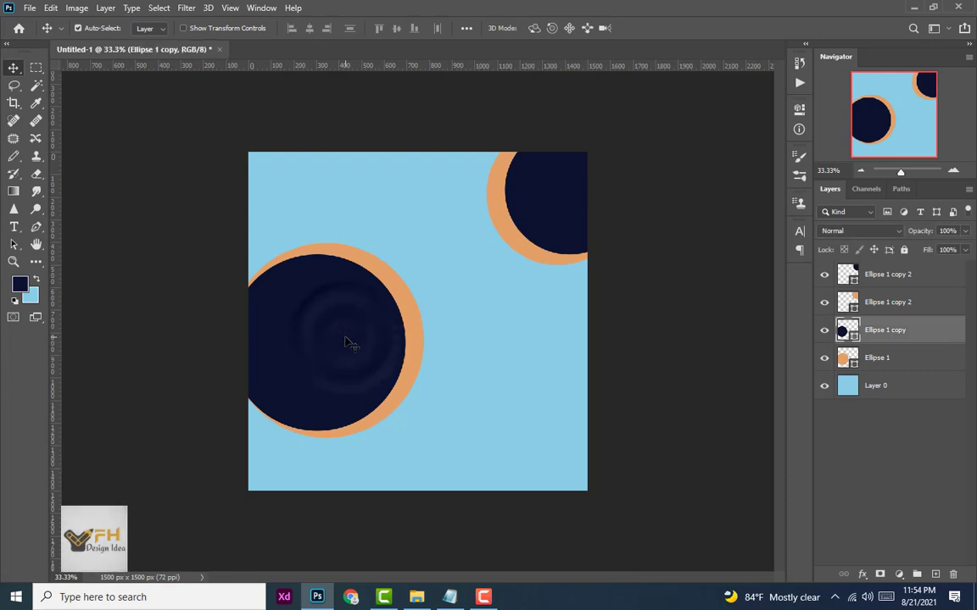
pyautogui.moveTo(347, 341); pyautogui.dragTo(551, 401)
pyautogui.hotkey('ctrl', 't')
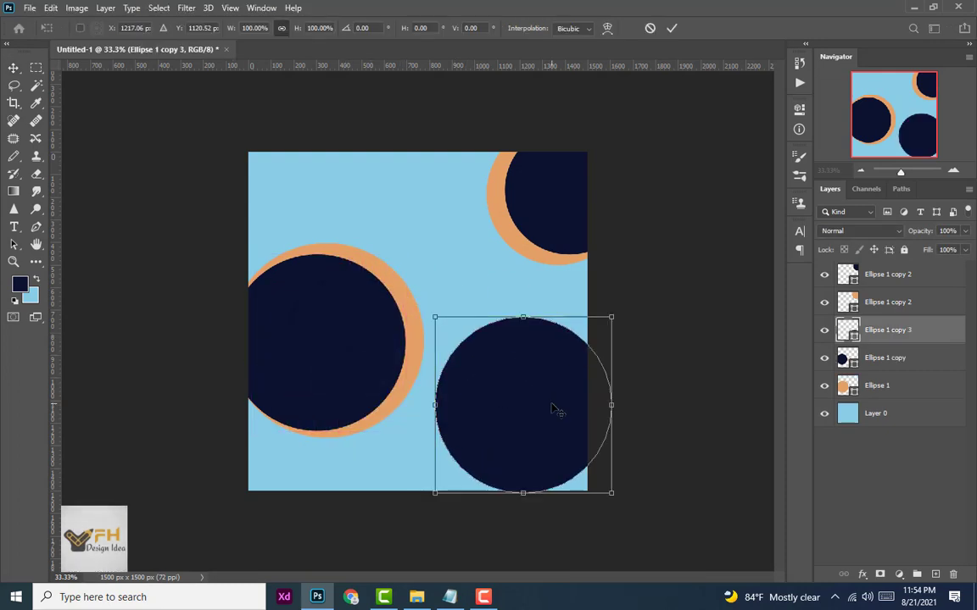
pyautogui.moveTo(433, 318); pyautogui.dragTo(514, 396)
pyautogui.moveTo(563, 463); pyautogui.dragTo(549, 433)
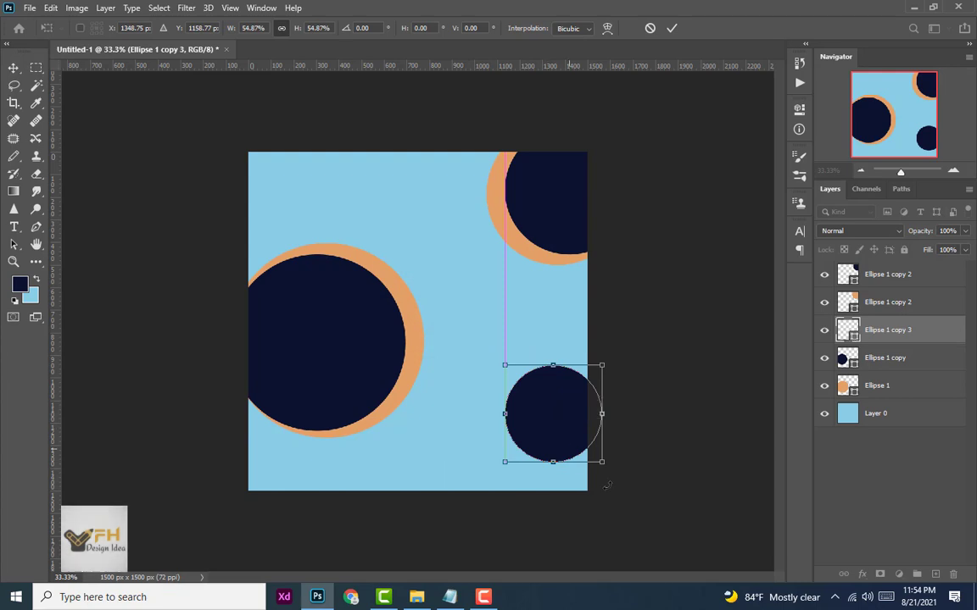
pyautogui.press('Return')
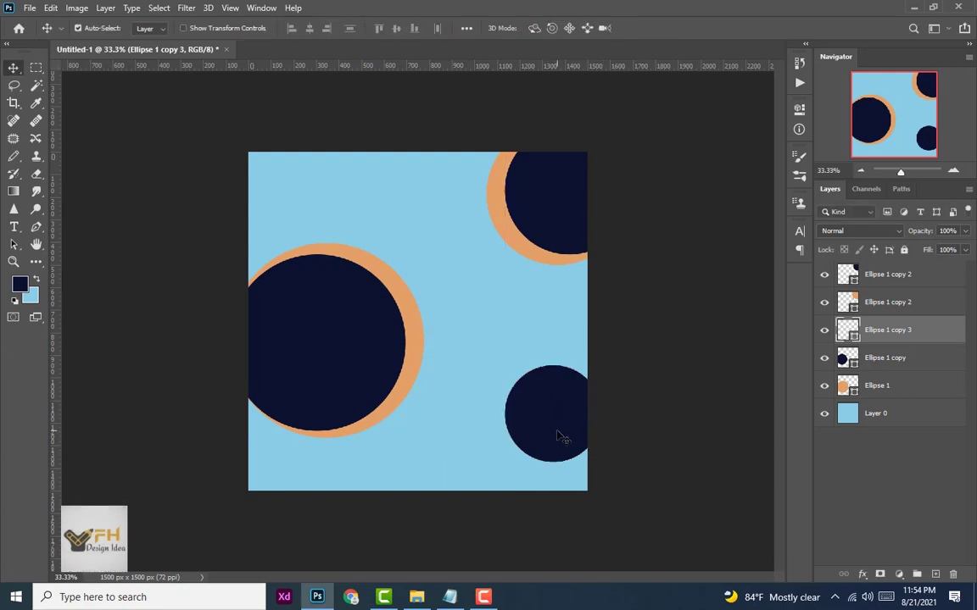
pyautogui.click(647, 414)
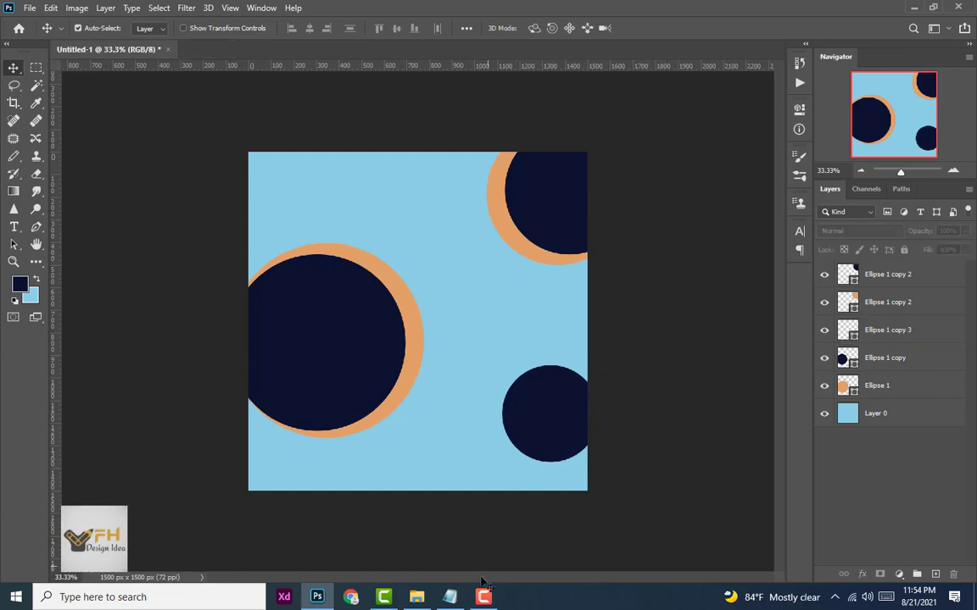
# Switch to the Notepad text document, copy the "WEEKEND SALE" lines and return to Photoshop.
pyautogui.click(449, 597)
pyautogui.click(408, 149)
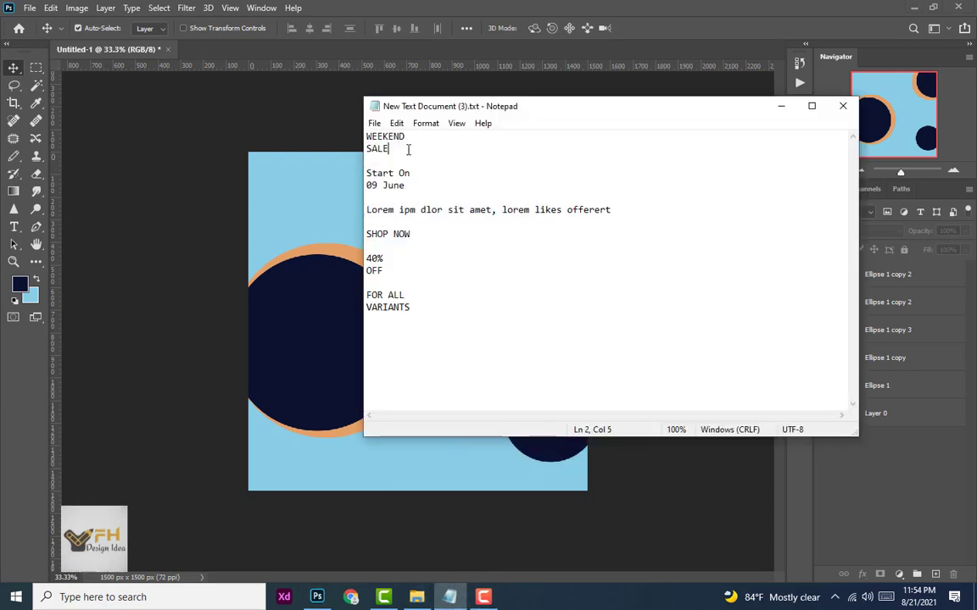
pyautogui.moveTo(408, 149); pyautogui.dragTo(361, 133)
pyautogui.rightClick(389, 134)
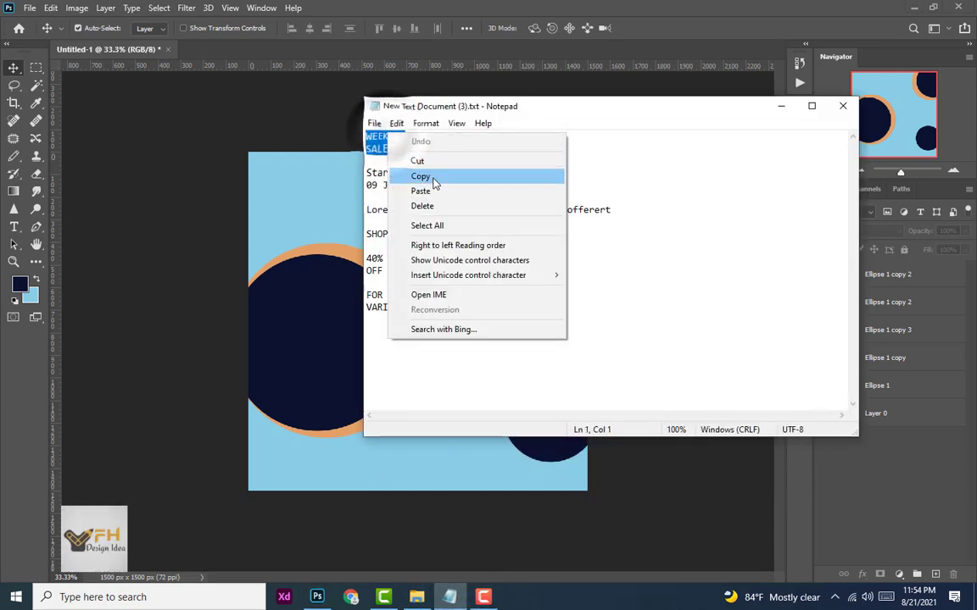
pyautogui.click(421, 176)
pyautogui.click(780, 106)
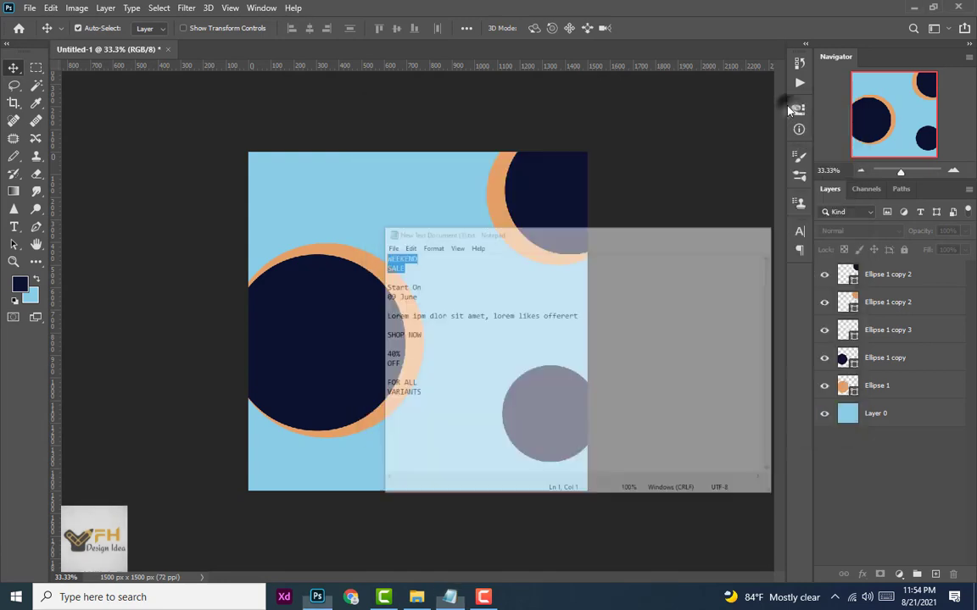
# Add the copied "WEEKEND SALE" as a two-line text near the canvas's top edge in Roboto Black, 120 pt.
pyautogui.click(14, 226)
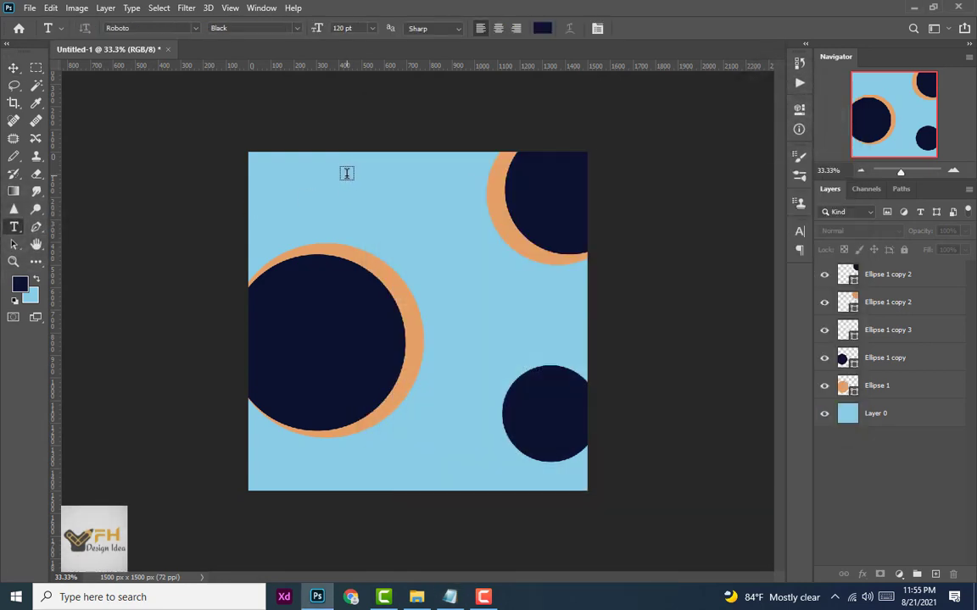
pyautogui.click(346, 173)
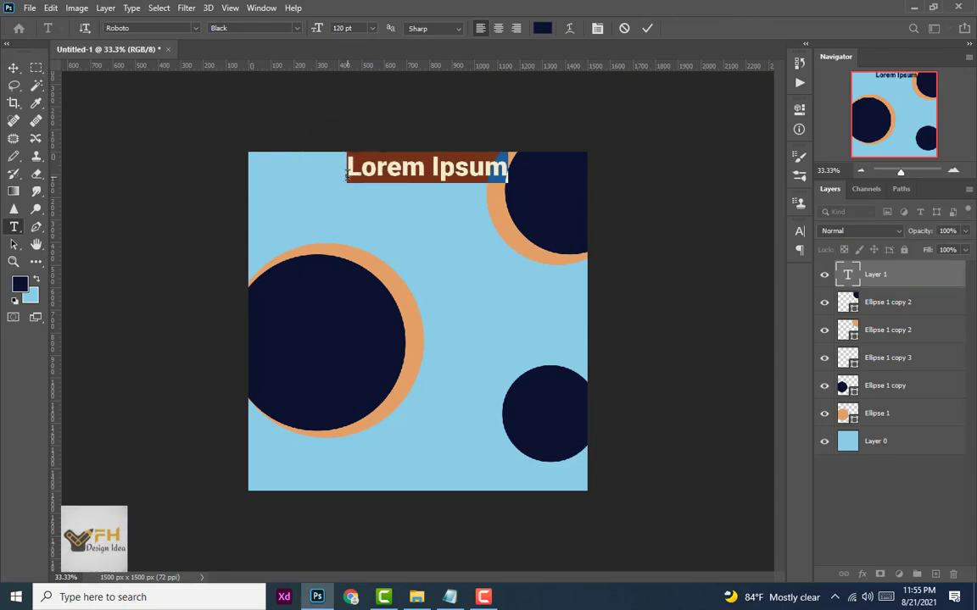
pyautogui.hotkey('ctrl', 'v')
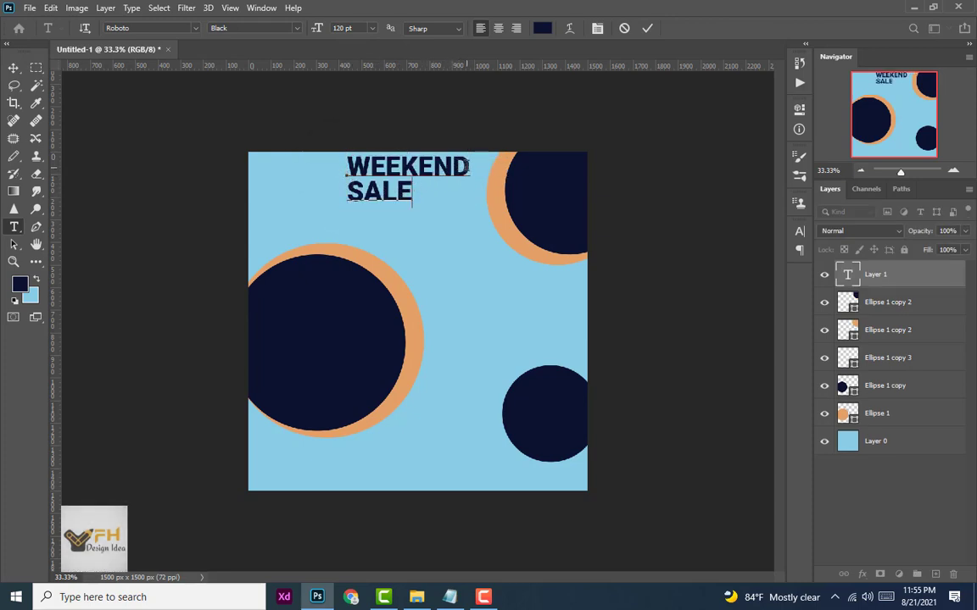
# Set the word "SALE" to a tracking of 200 and the Roboto Medium weight.
pyautogui.moveTo(469, 166); pyautogui.dragTo(349, 165)
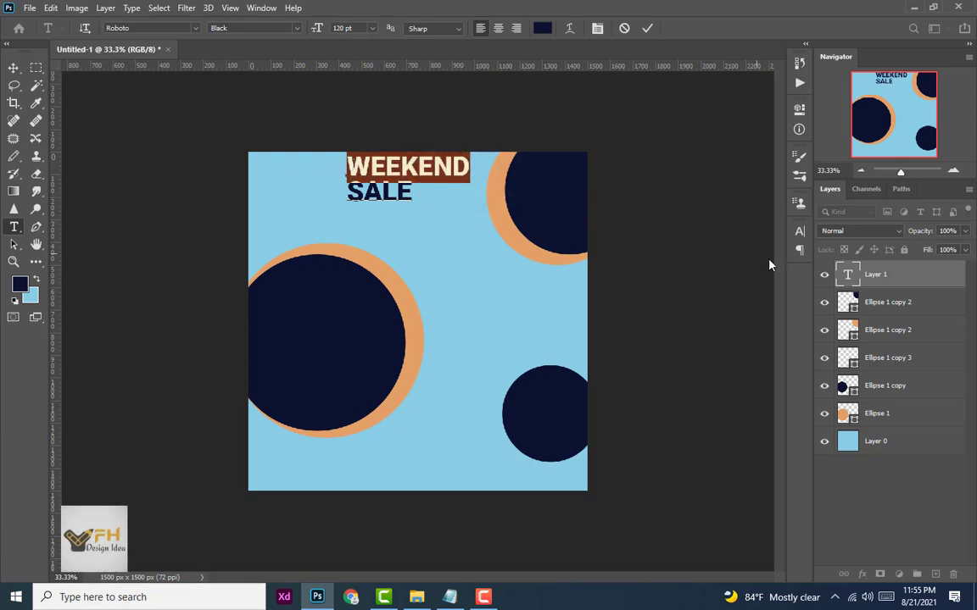
pyautogui.click(799, 231)
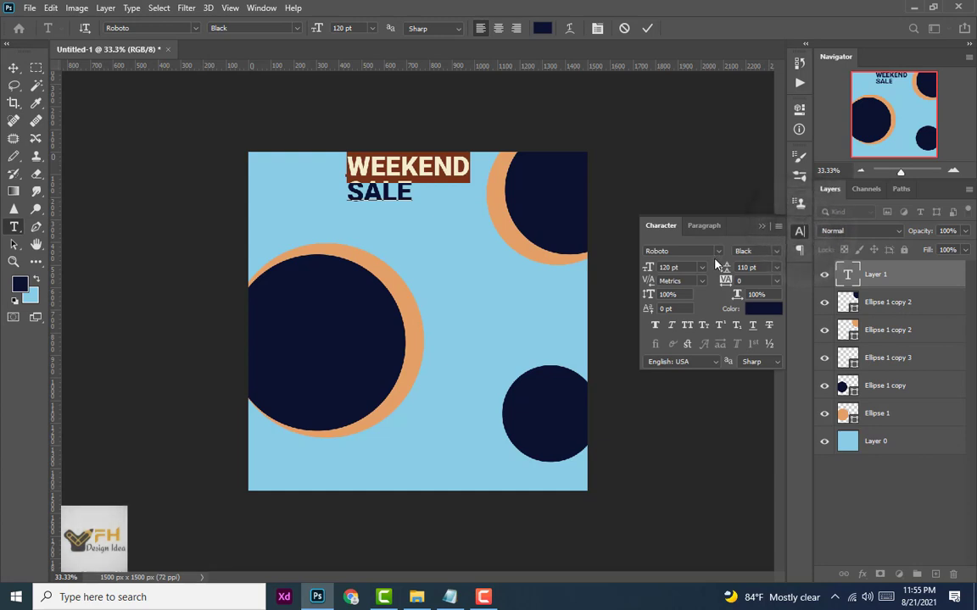
pyautogui.click(646, 28)
pyautogui.moveTo(363, 192); pyautogui.dragTo(415, 193)
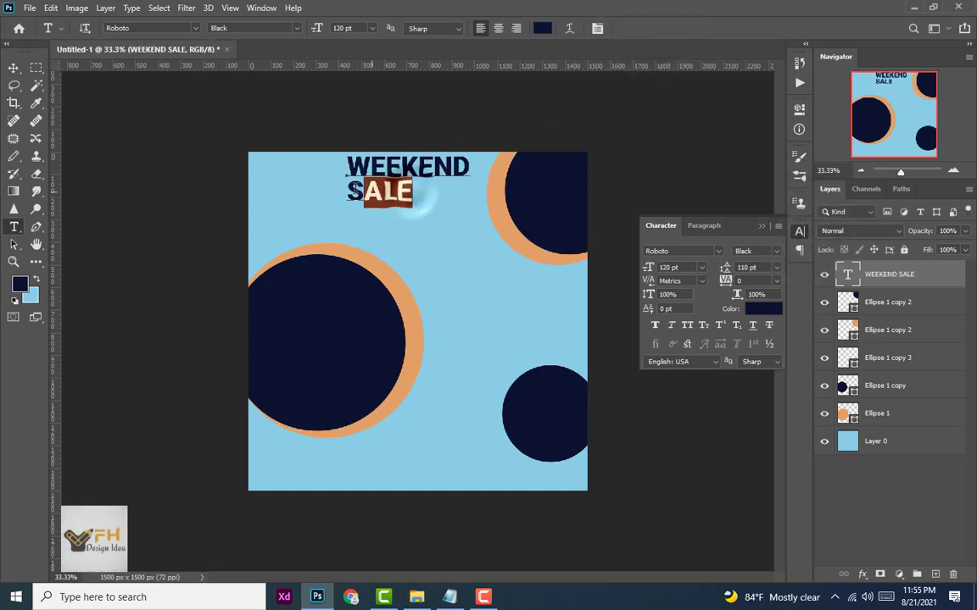
pyautogui.doubleClick(412, 193)
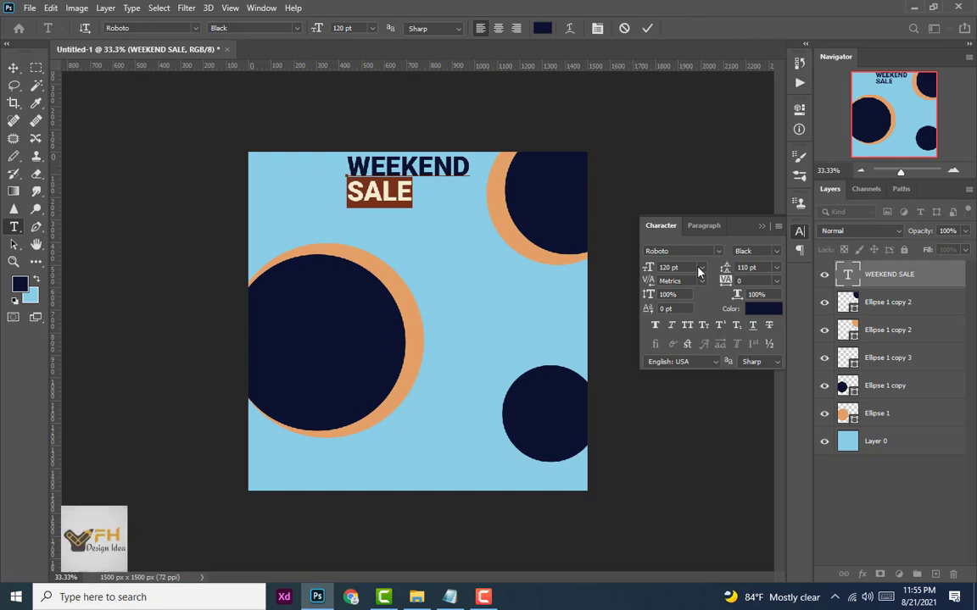
pyautogui.click(777, 281)
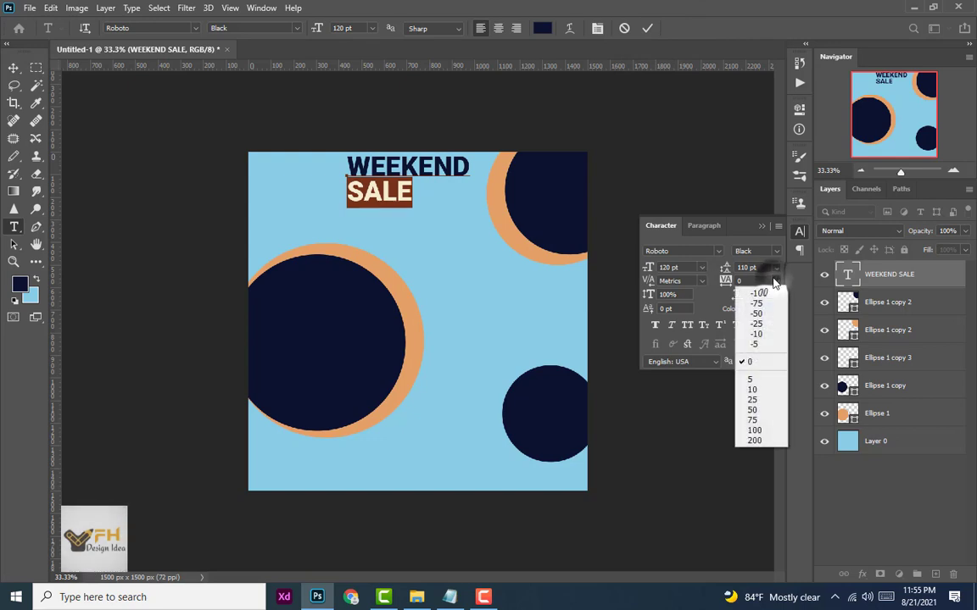
pyautogui.click(763, 441)
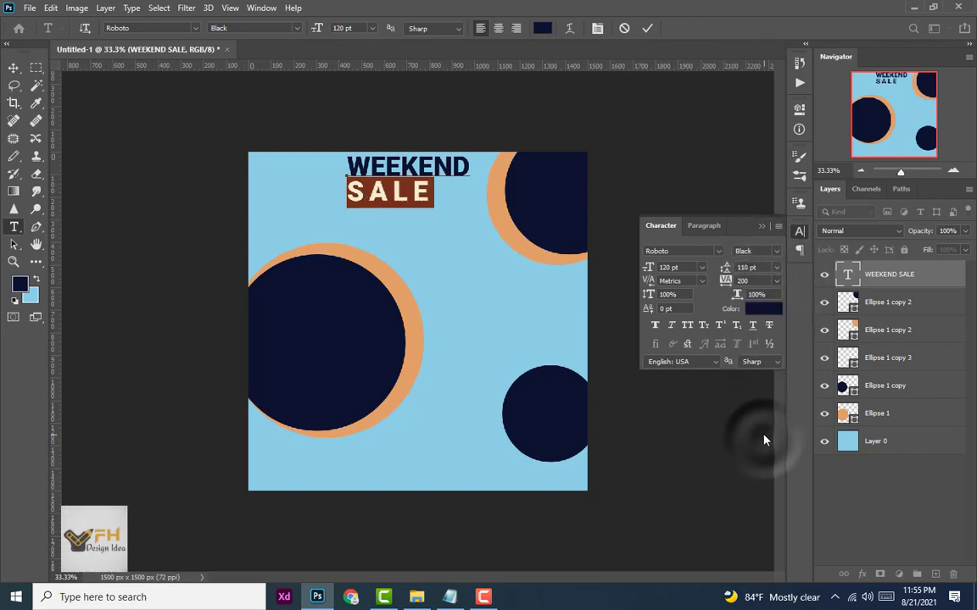
pyautogui.click(775, 252)
pyautogui.click(766, 330)
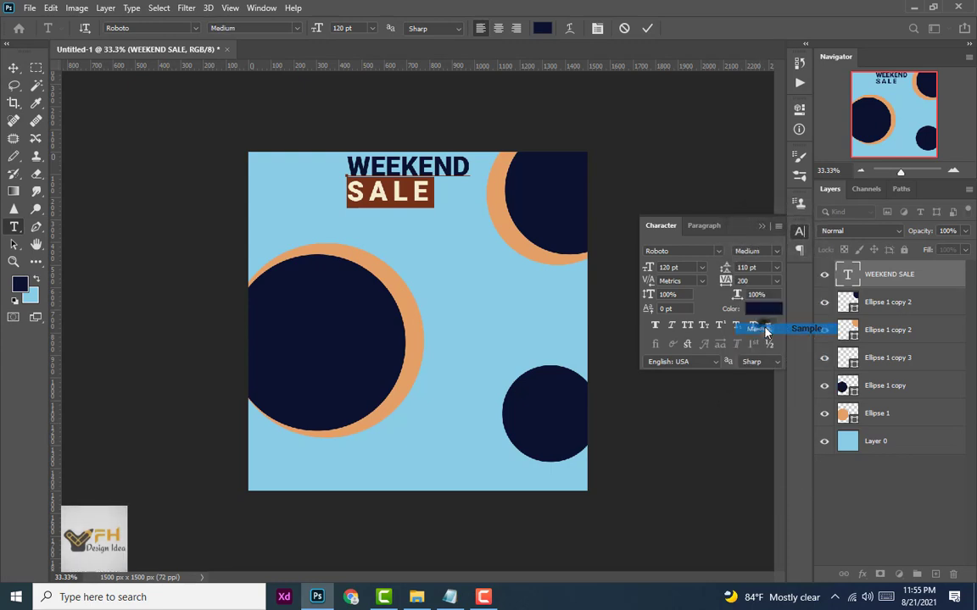
# Move the "WEEKEND SALE" headline slightly down and left, and darken its text color to #080e26.
pyautogui.click(13, 68)
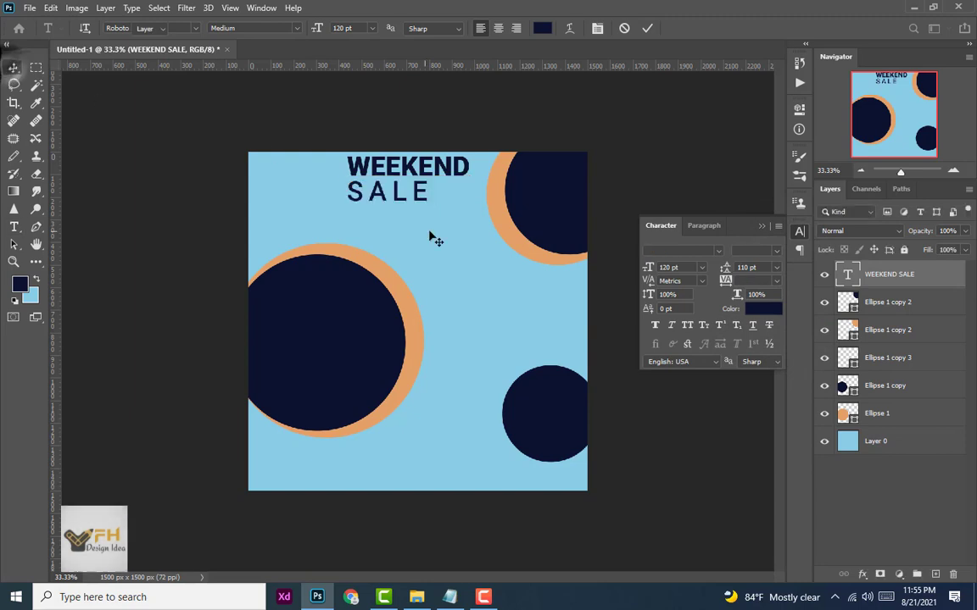
pyautogui.moveTo(394, 173); pyautogui.dragTo(380, 181)
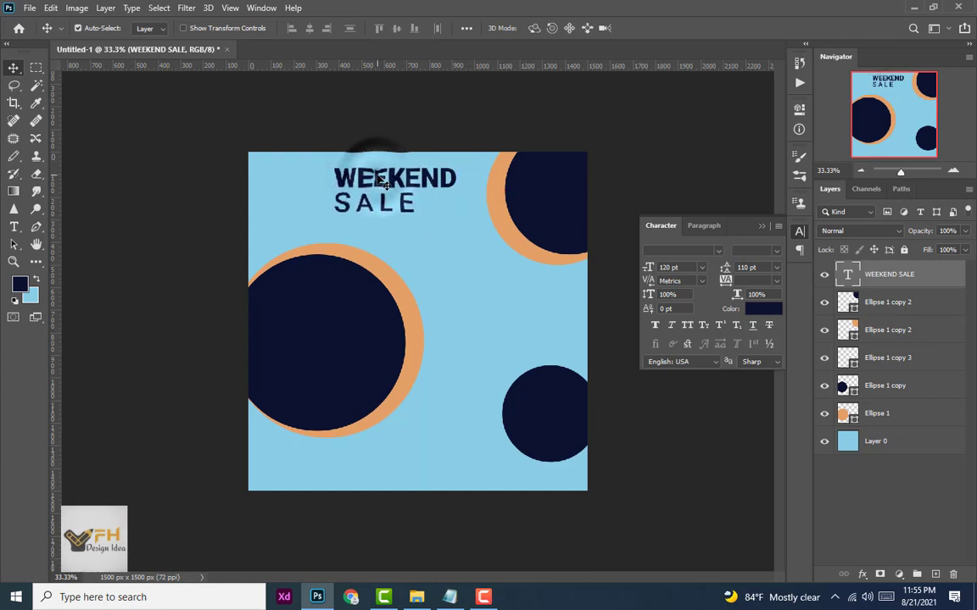
pyautogui.click(762, 312)
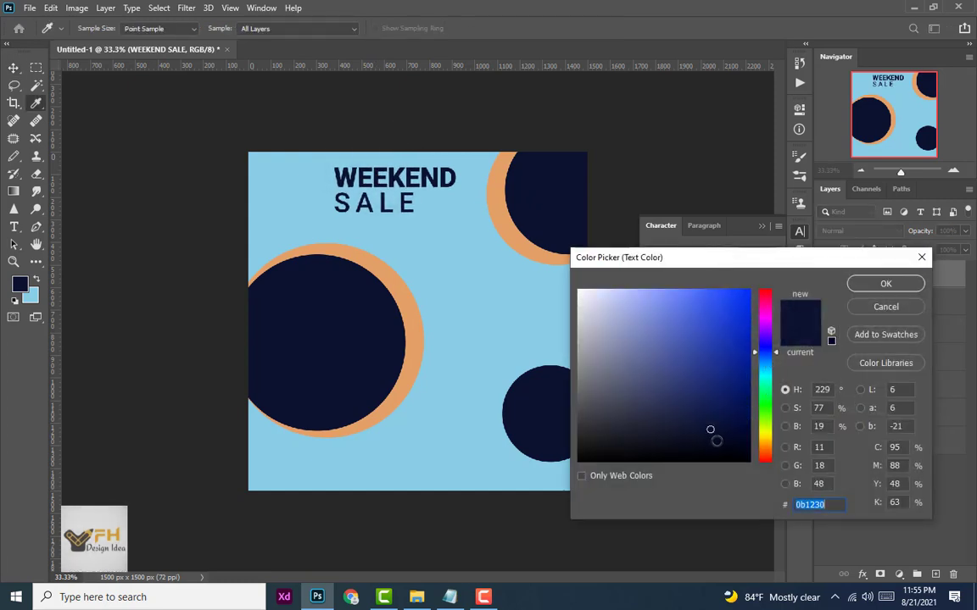
pyautogui.moveTo(717, 442)
pyautogui.mouseDown()
pyautogui.moveTo(733, 440)
pyautogui.moveTo(710, 436)
pyautogui.mouseUp()
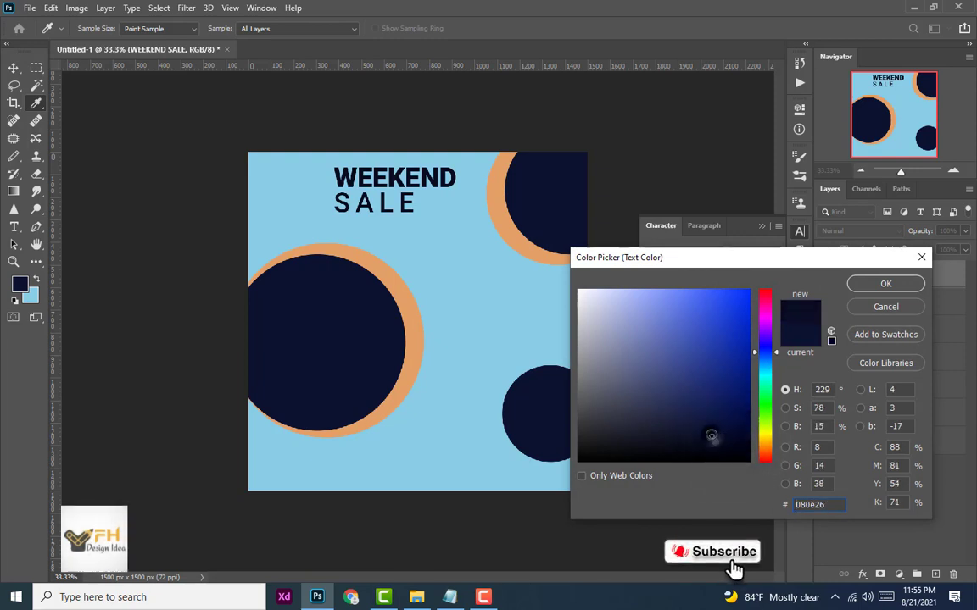
pyautogui.click(885, 284)
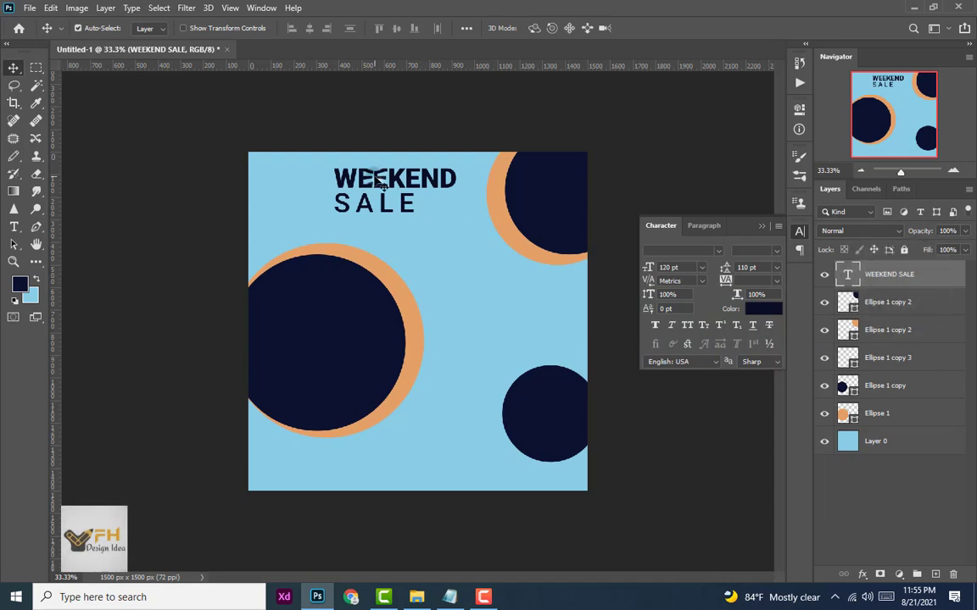
pyautogui.moveTo(379, 182); pyautogui.dragTo(378, 181)
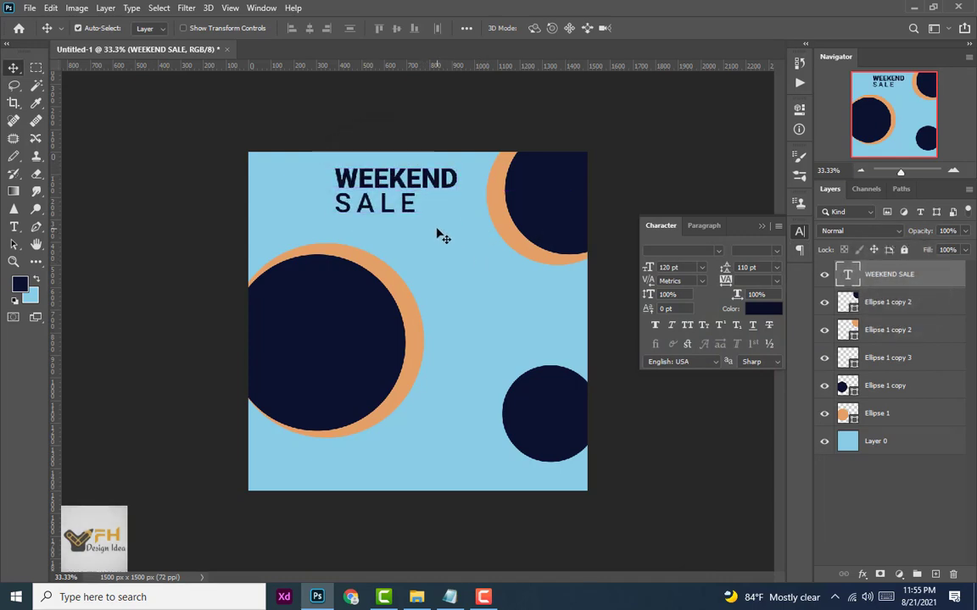
# Switch to the Notepad text document, copy the "Start On" and "09 June" lines and return to Photoshop.
pyautogui.scroll(-2, 441, 235)
pyautogui.scroll(2, 442, 235)
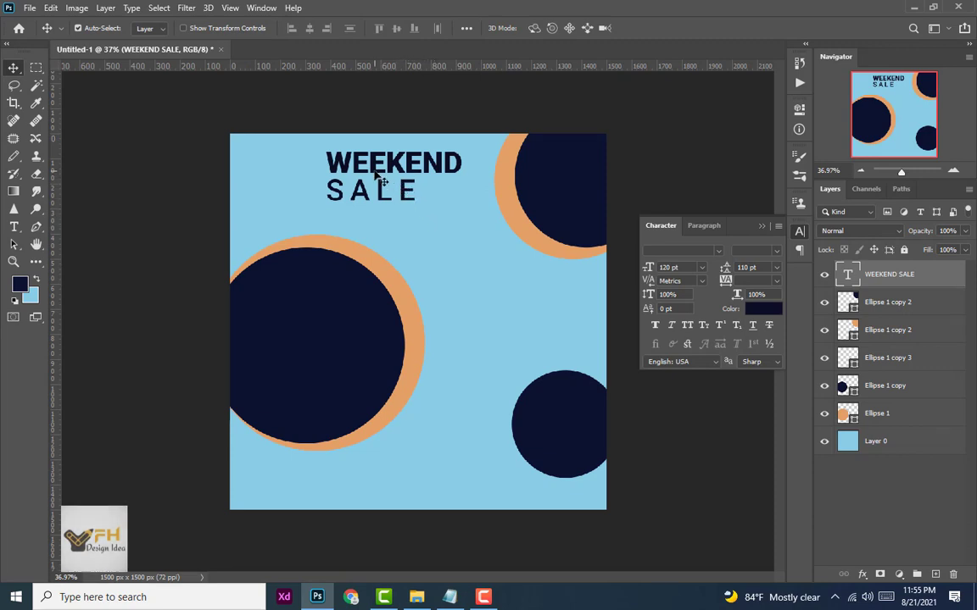
pyautogui.click(14, 227)
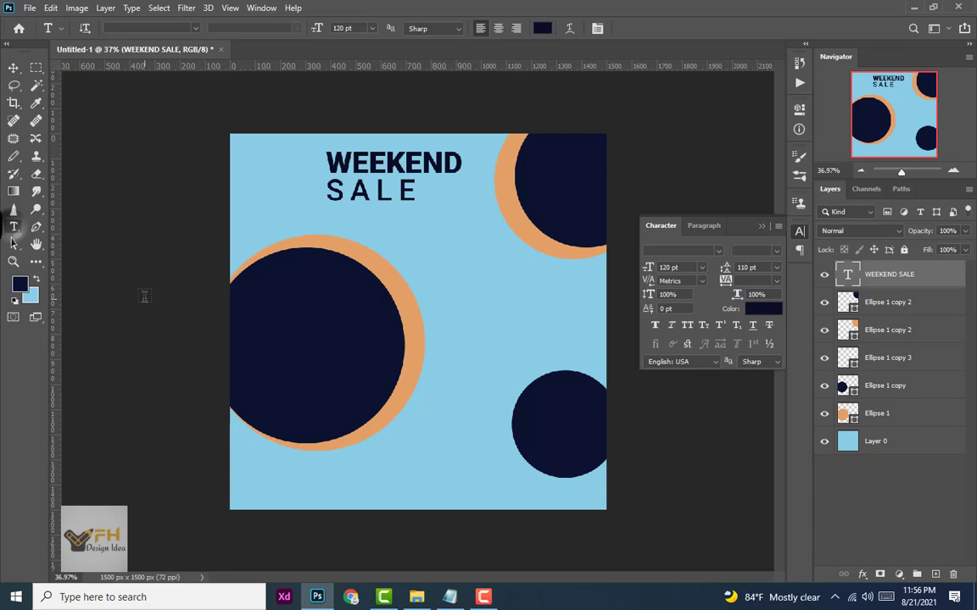
pyautogui.click(450, 596)
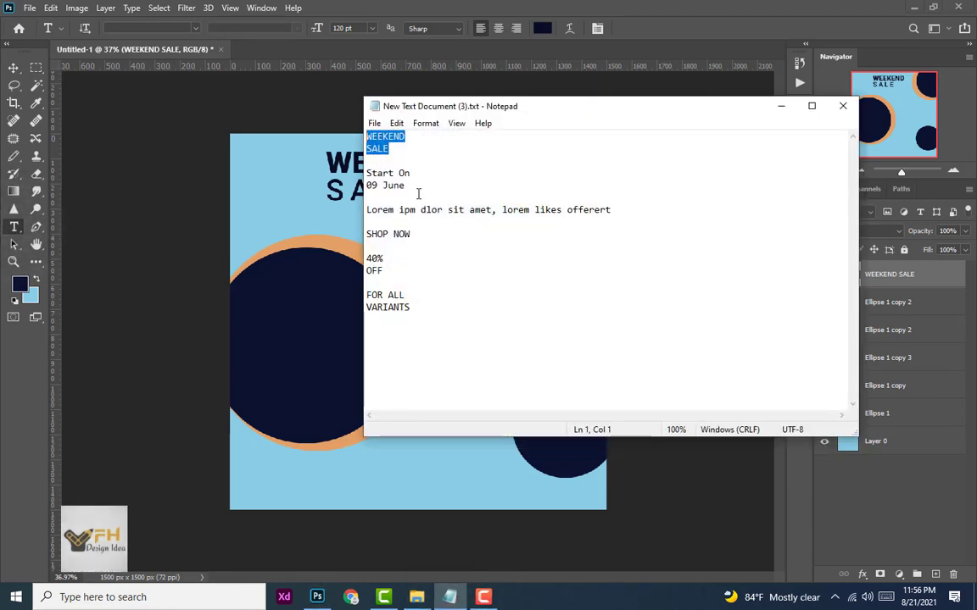
pyautogui.moveTo(386, 185); pyautogui.dragTo(366, 173)
pyautogui.rightClick(379, 172)
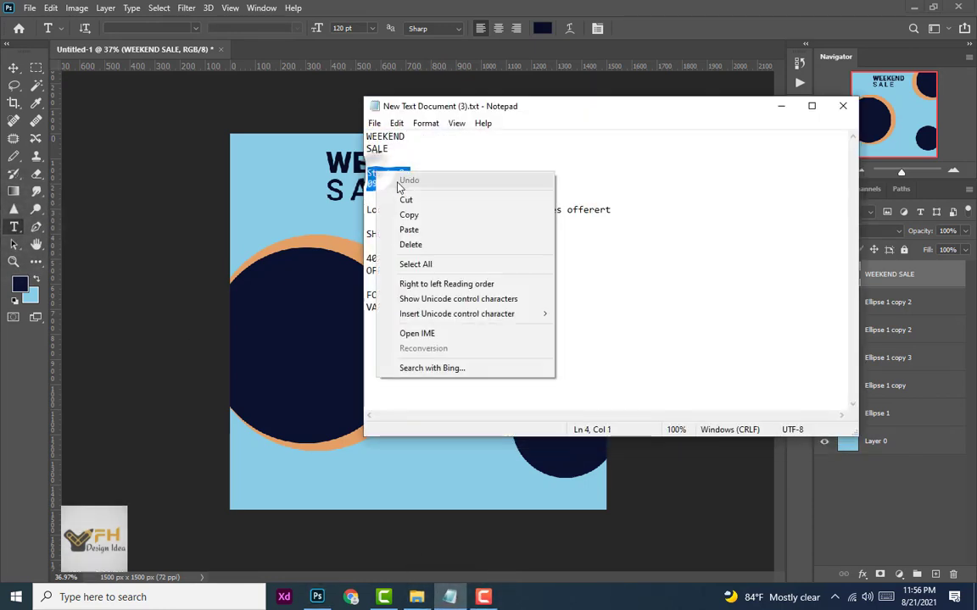
pyautogui.click(410, 214)
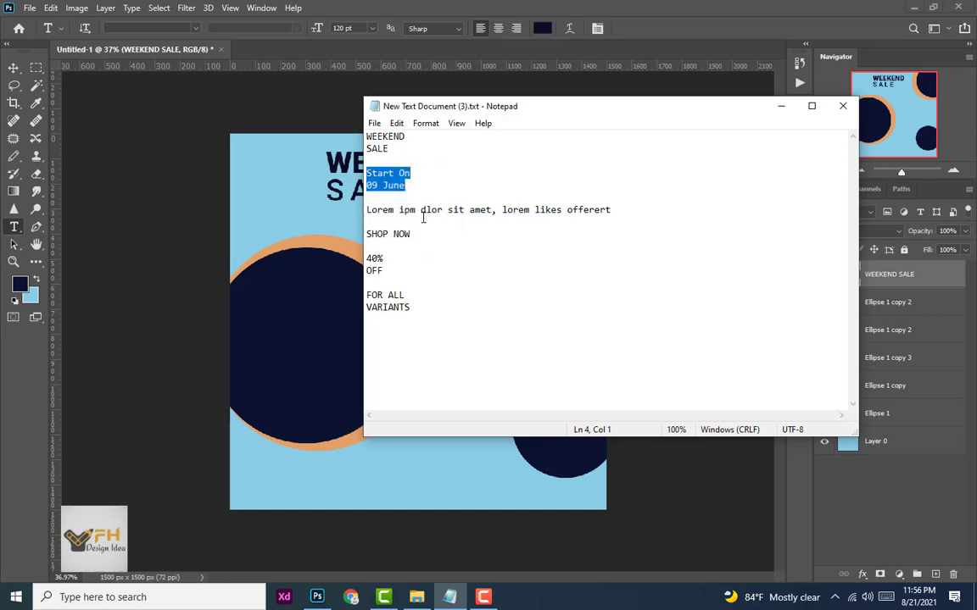
pyautogui.click(784, 107)
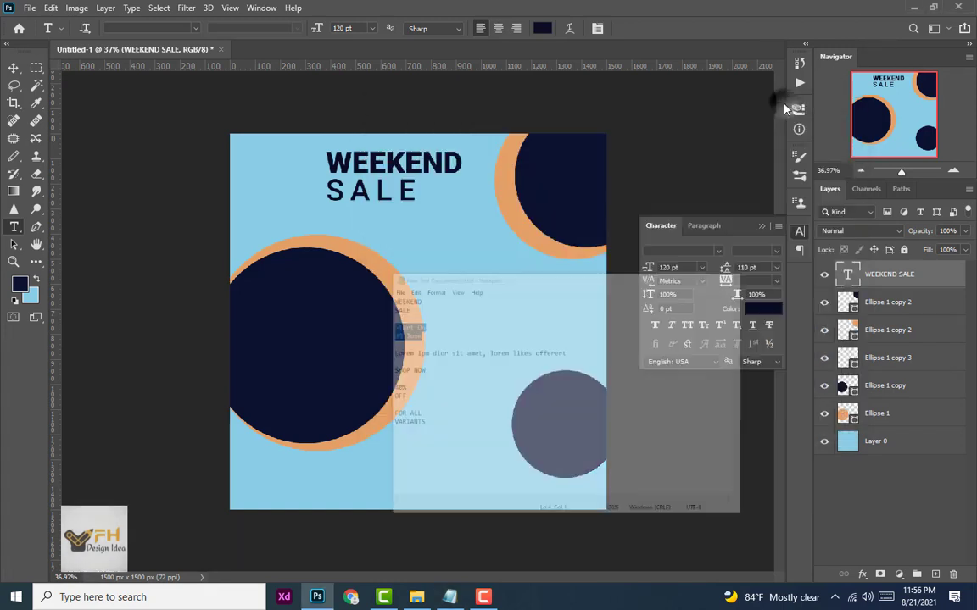
# Add the copied "Start On 09 June" as a two-line text between the two right-hand circles and shift it left to fit inside the canvas.
pyautogui.rightClick(490, 289)
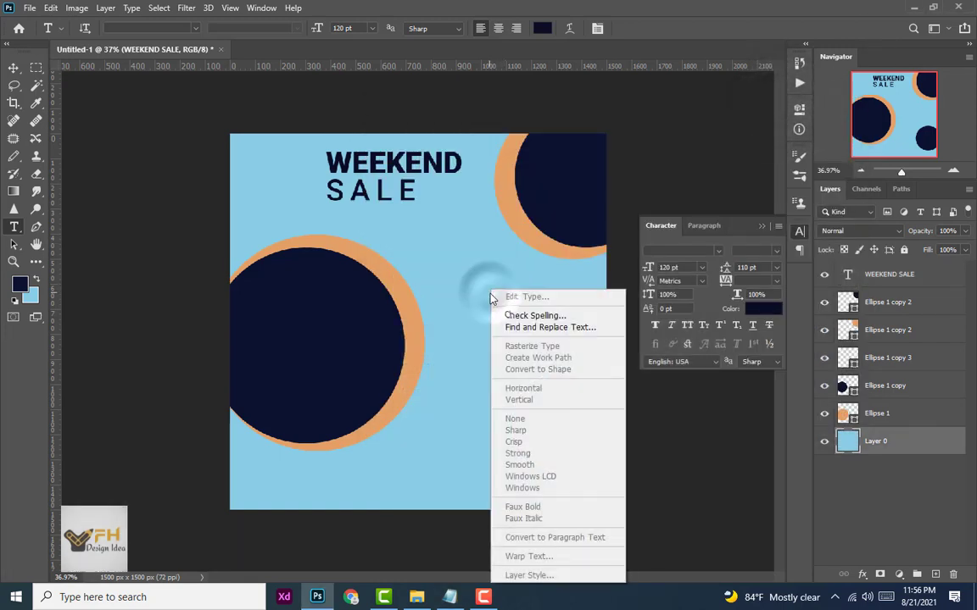
pyautogui.click(484, 277)
pyautogui.click(484, 285)
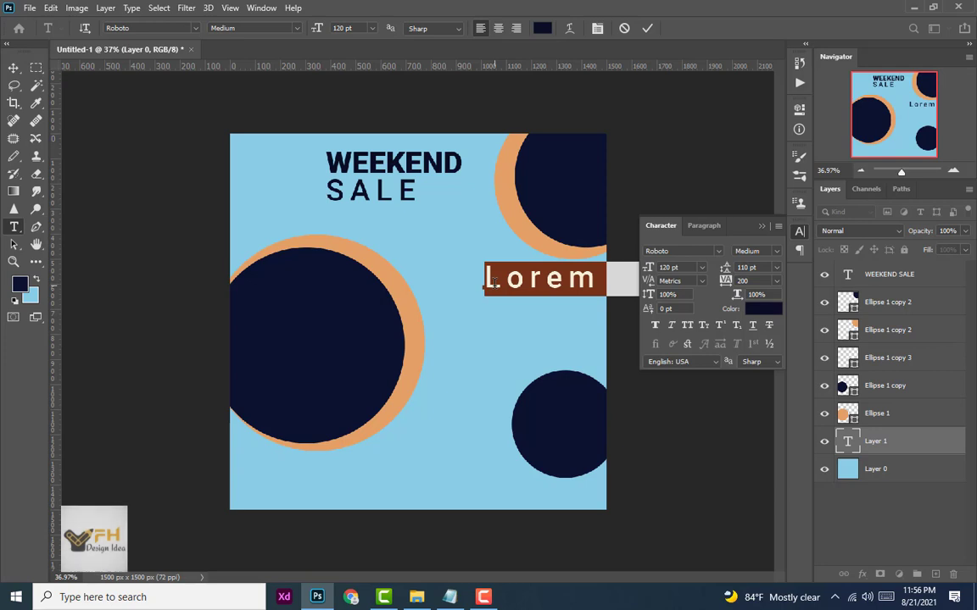
pyautogui.hotkey('ctrl', 'v')
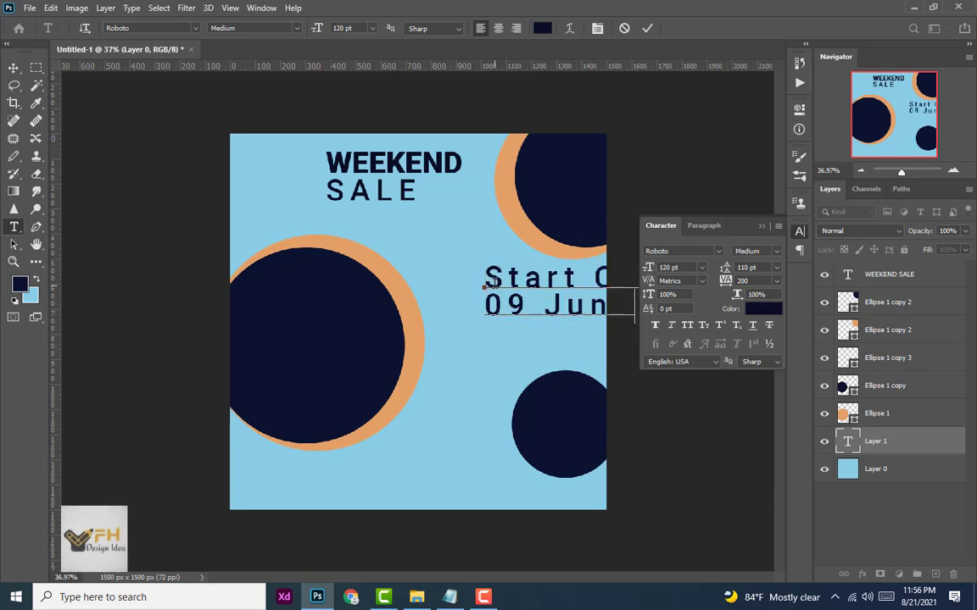
pyautogui.click(13, 68)
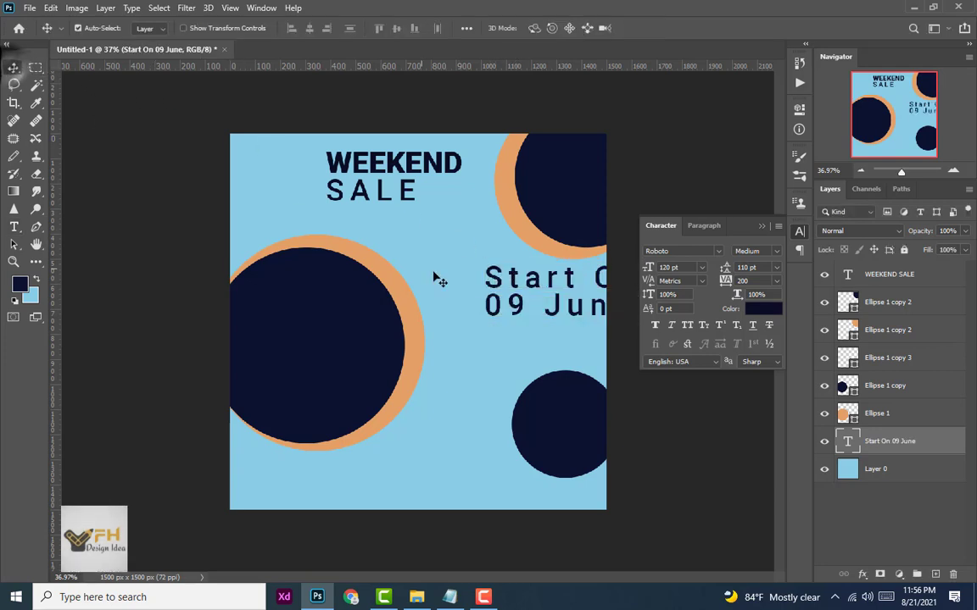
pyautogui.moveTo(530, 280); pyautogui.dragTo(488, 286)
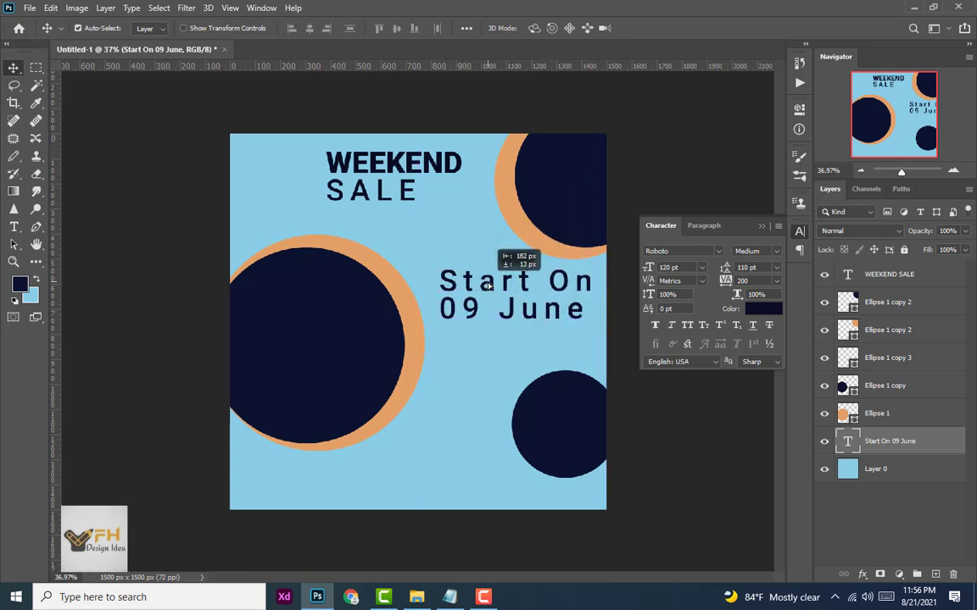
# Set the "Start On" line to 60 pt and nudge the two-line date text slightly right and down.
pyautogui.doubleClick(500, 290)
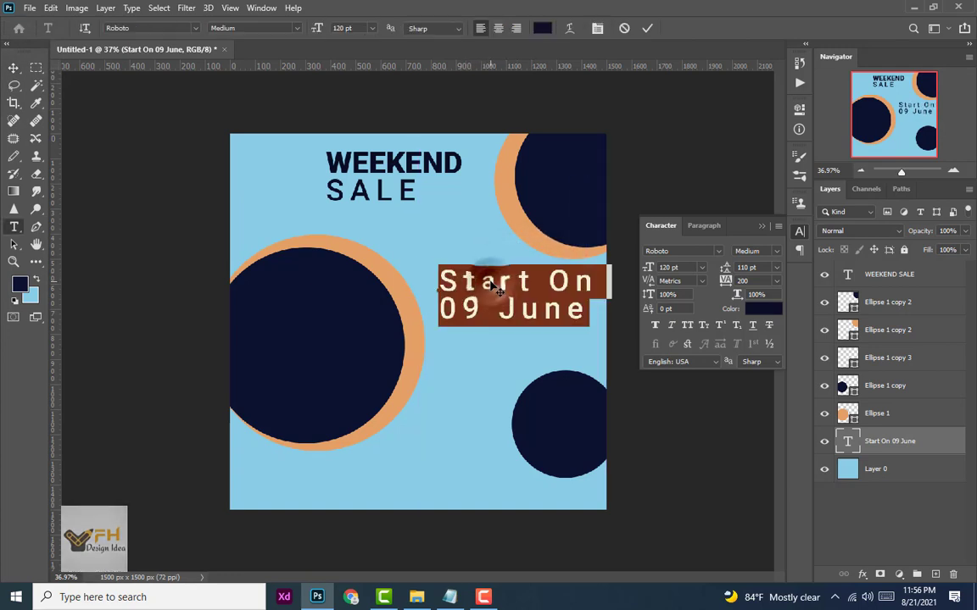
pyautogui.click(594, 283)
pyautogui.moveTo(594, 282); pyautogui.dragTo(443, 277)
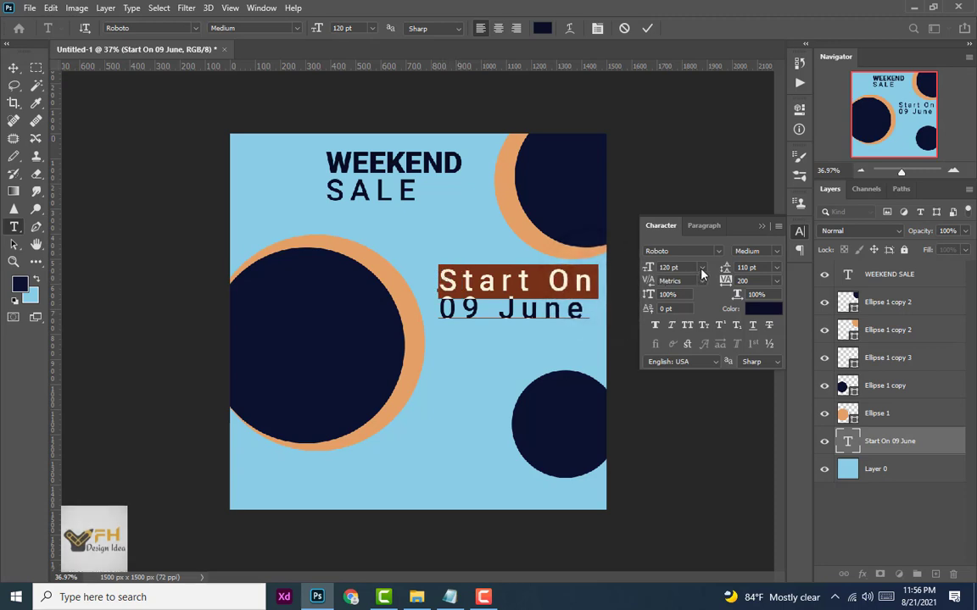
pyautogui.click(702, 269)
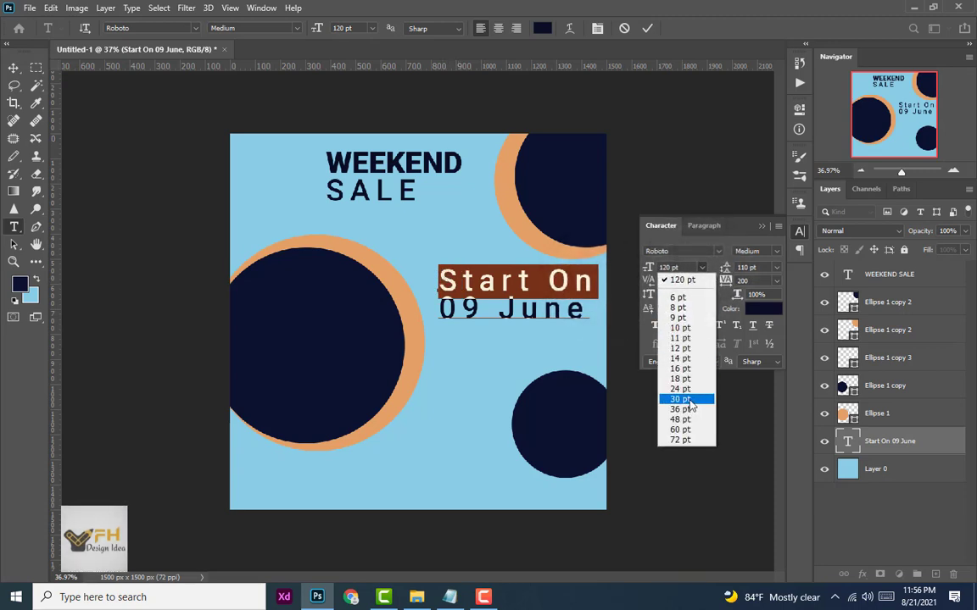
pyautogui.click(689, 430)
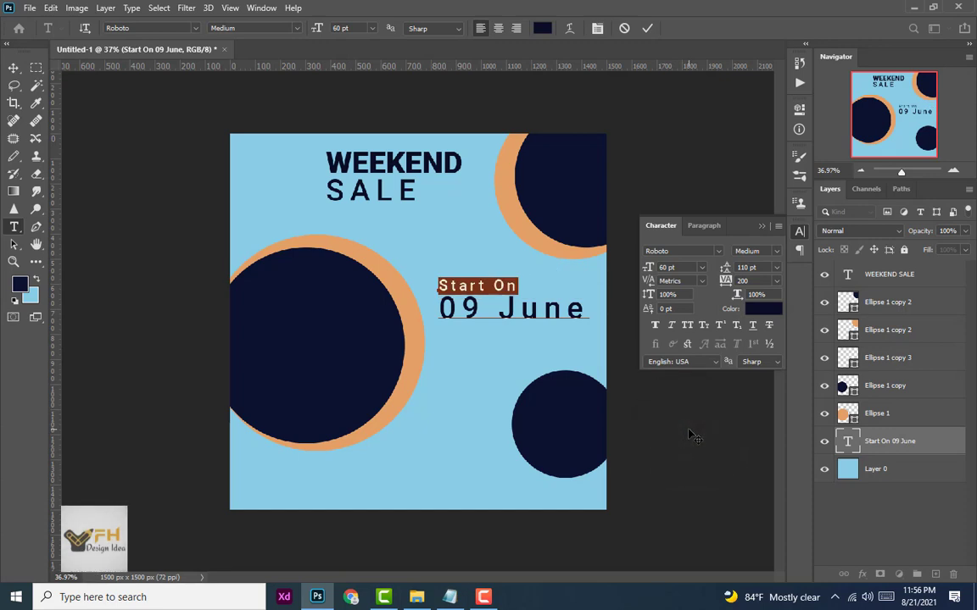
pyautogui.click(13, 68)
pyautogui.moveTo(471, 316); pyautogui.dragTo(481, 319)
# Set the tracking of the "09 June" line to 75.
pyautogui.doubleClick(480, 317)
pyautogui.click(587, 317)
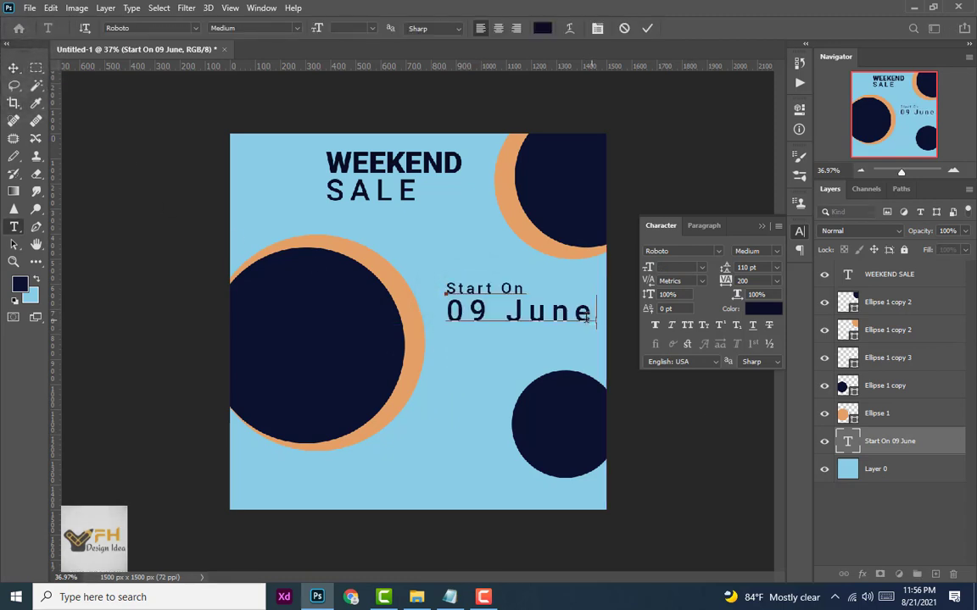
pyautogui.moveTo(586, 317); pyautogui.dragTo(457, 314)
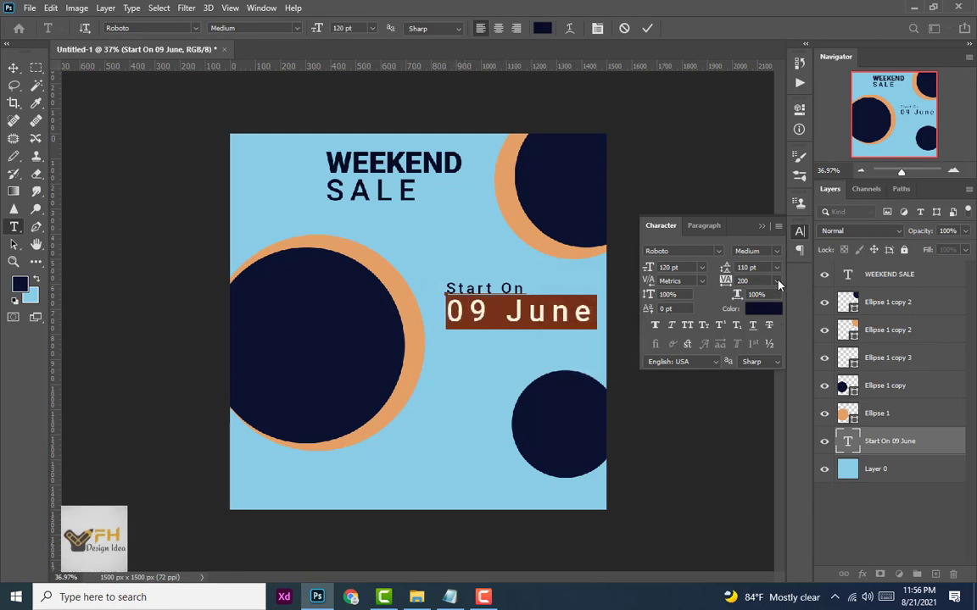
pyautogui.click(776, 280)
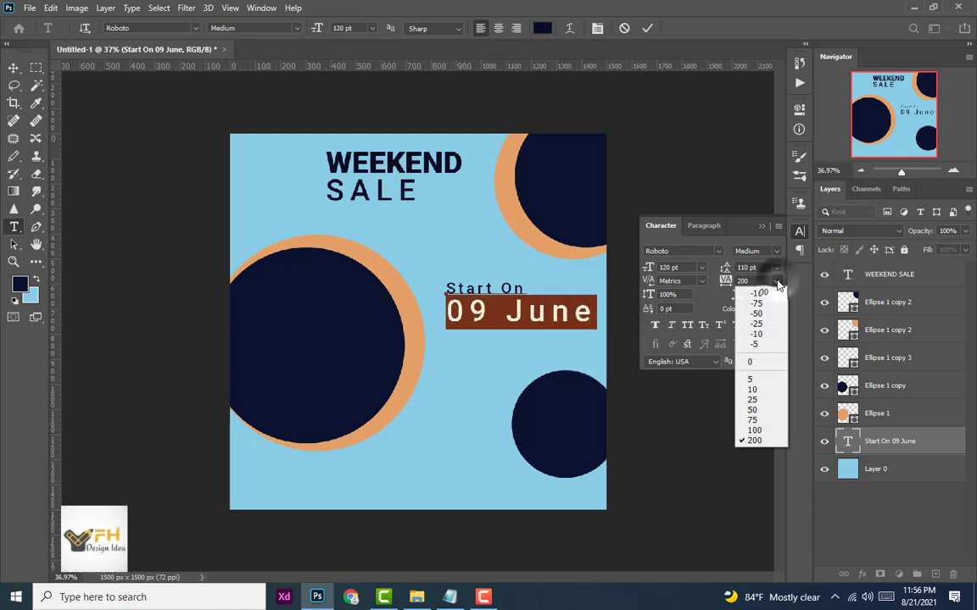
pyautogui.click(759, 422)
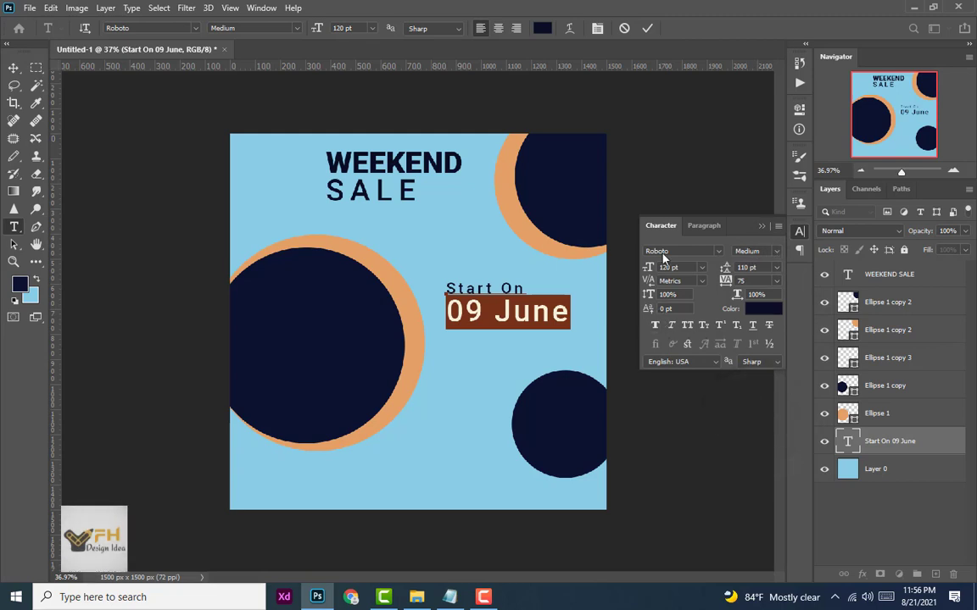
pyautogui.click(13, 68)
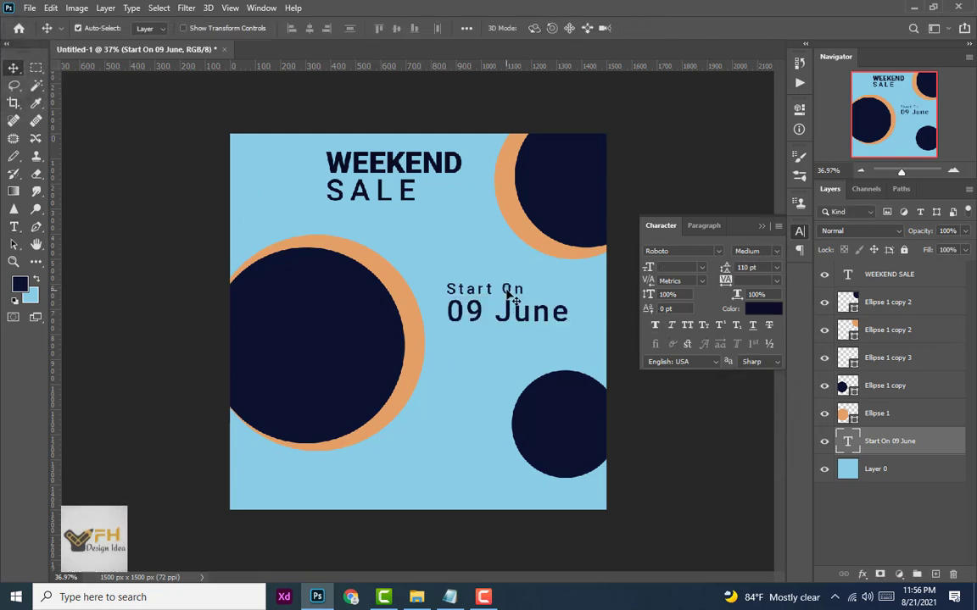
# Scale the two-line date text down proportionally until "09 June" is about 102 pt.
pyautogui.moveTo(506, 292)
pyautogui.mouseDown()
pyautogui.moveTo(515, 292)
pyautogui.moveTo(501, 308)
pyautogui.mouseUp()
pyautogui.hotkey('ctrl', 't')
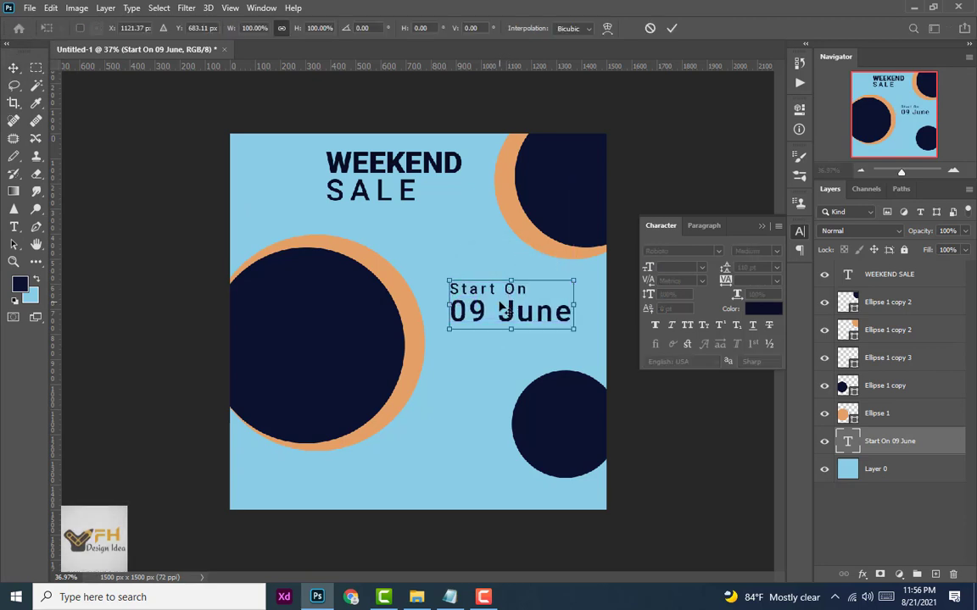
pyautogui.moveTo(447, 280); pyautogui.dragTo(467, 289)
pyautogui.moveTo(515, 313); pyautogui.dragTo(455, 311)
pyautogui.press('Return')
# Set "09 June" to the Roboto Bold weight and move the date text slightly up and left.
pyautogui.doubleClick(526, 313)
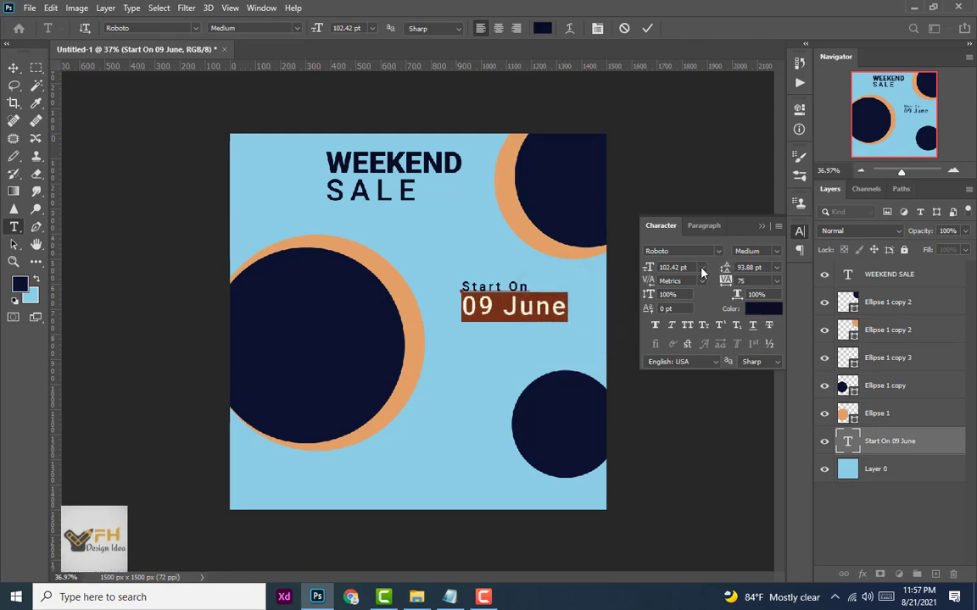
pyautogui.click(769, 251)
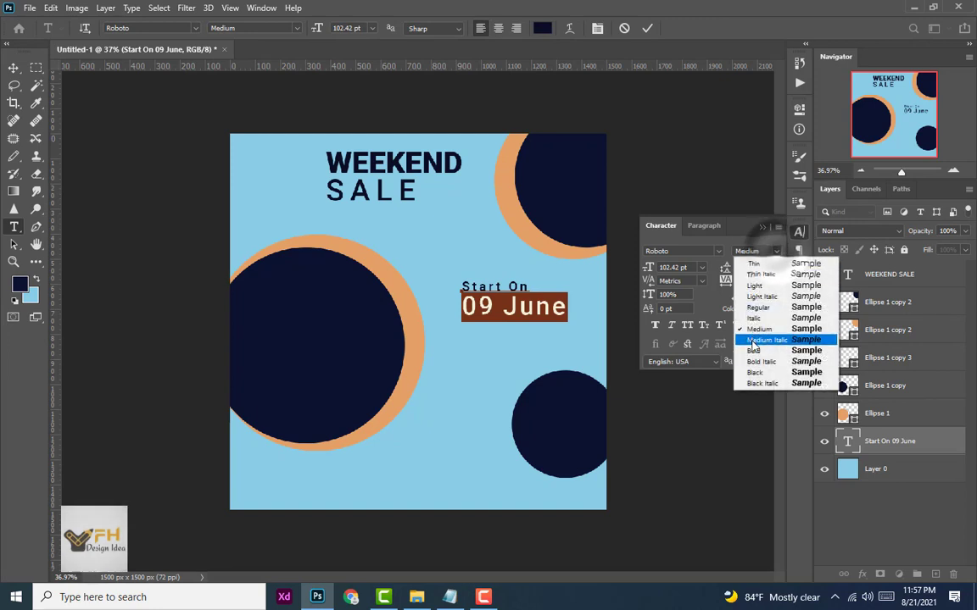
pyautogui.click(752, 350)
pyautogui.click(14, 67)
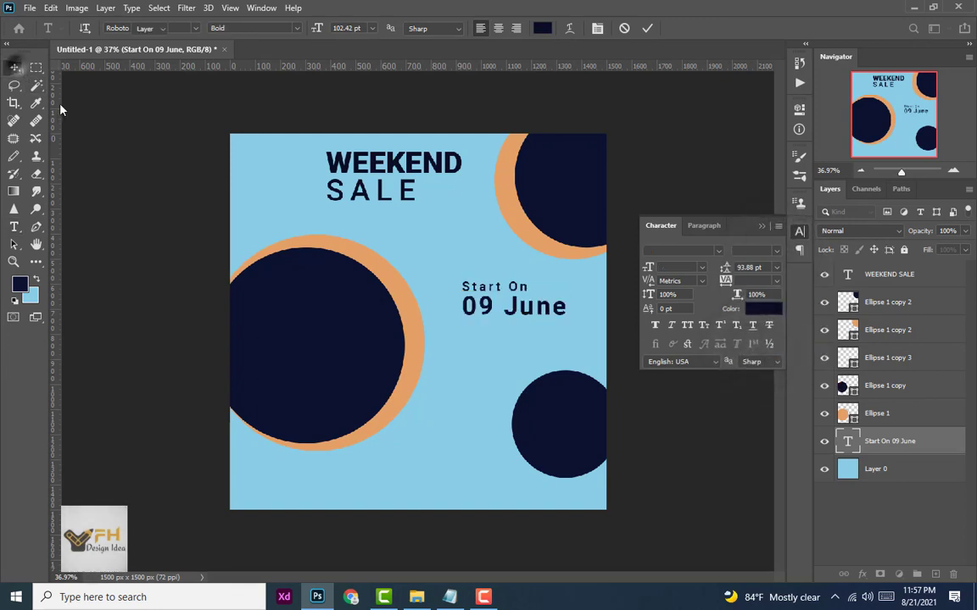
pyautogui.moveTo(510, 310); pyautogui.dragTo(506, 301)
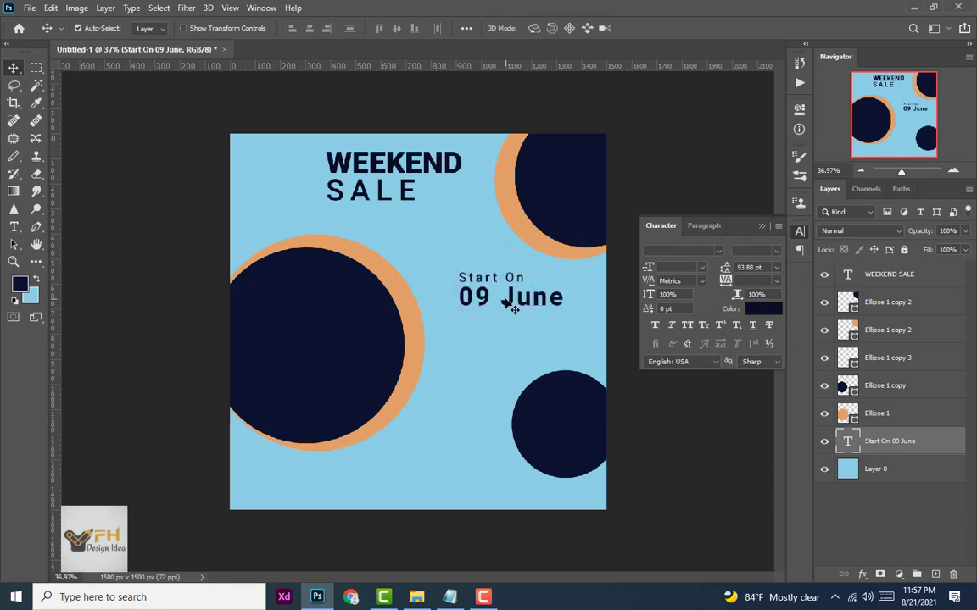
# Switch to the Notepad text document, copy the line "Lorem ipm dlor sit amet, lorem likes offerert" and return to Photoshop.
pyautogui.click(450, 598)
pyautogui.moveTo(625, 211); pyautogui.dragTo(367, 211)
pyautogui.rightClick(388, 216)
pyautogui.click(447, 259)
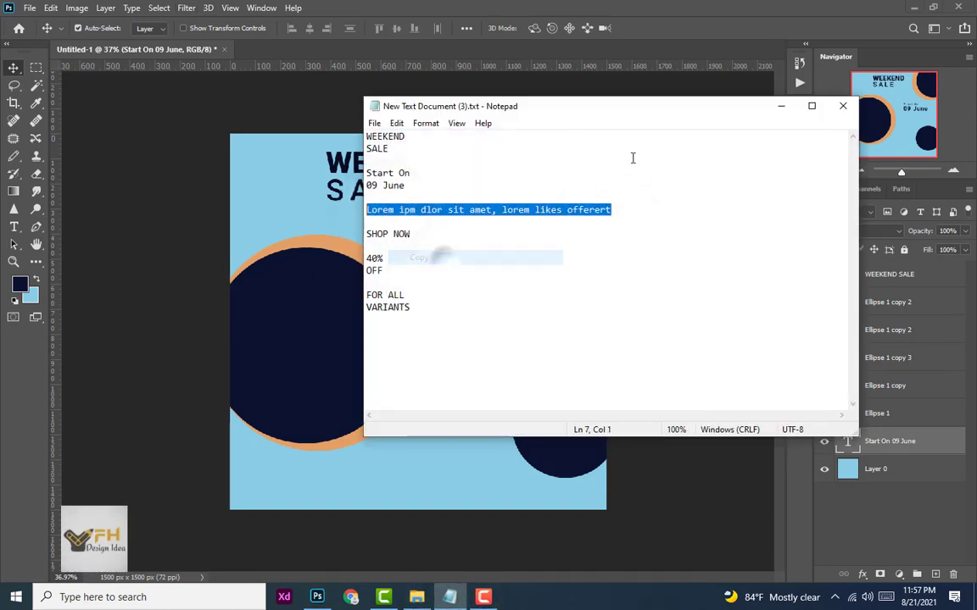
pyautogui.click(781, 106)
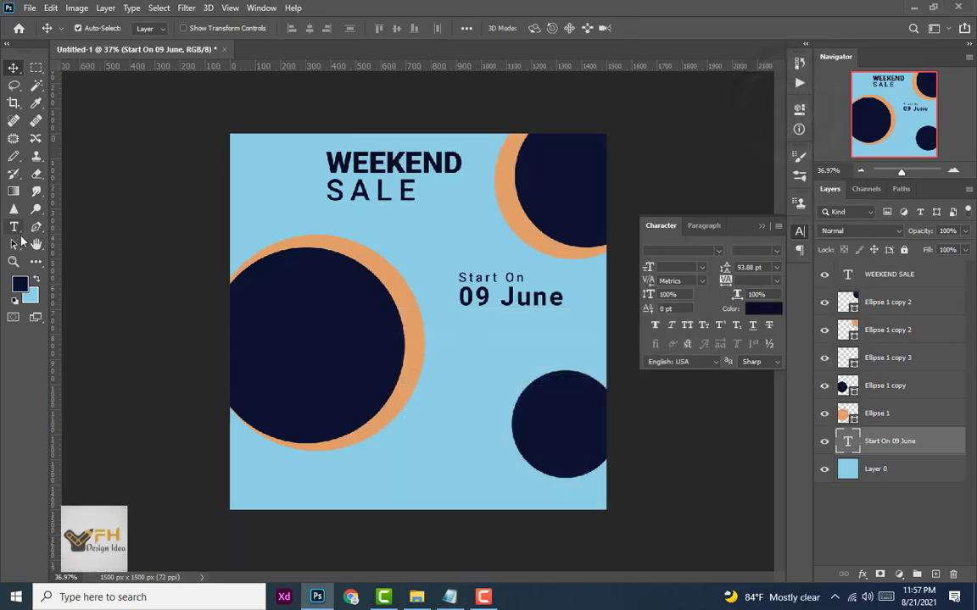
# Add the copied "Lorem ipm dlor sit amet, lorem likes offerert" as a new text below "09 June" in the Roboto font.
pyautogui.click(14, 227)
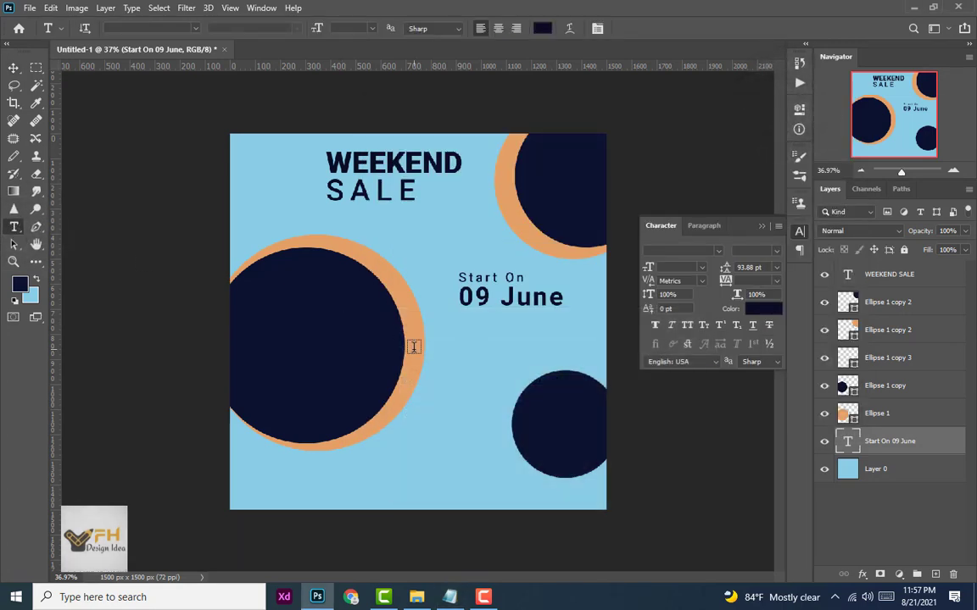
pyautogui.click(454, 334)
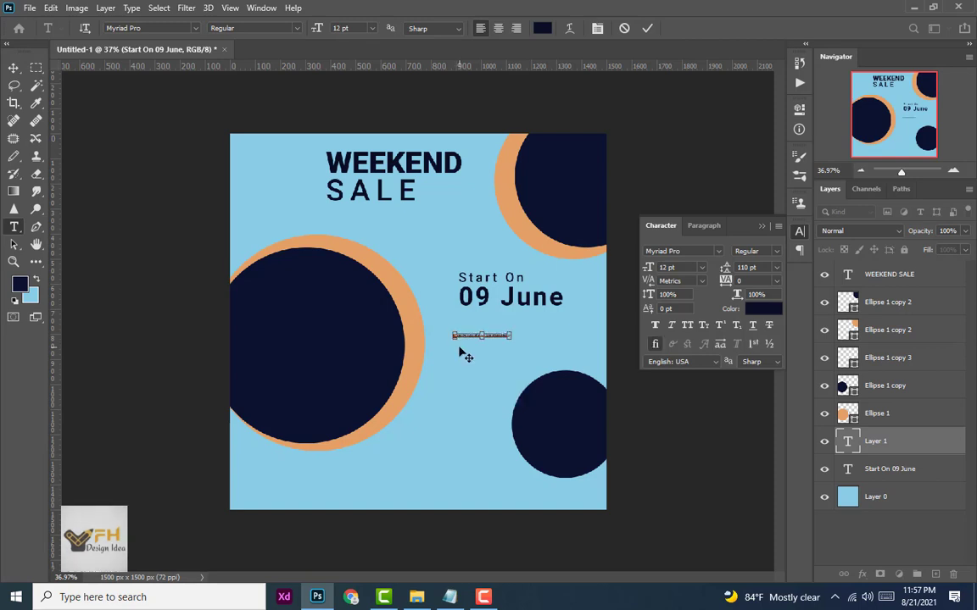
pyautogui.click(718, 251)
pyautogui.scroll(-10, 722, 340)
pyautogui.scroll(6, 721, 341)
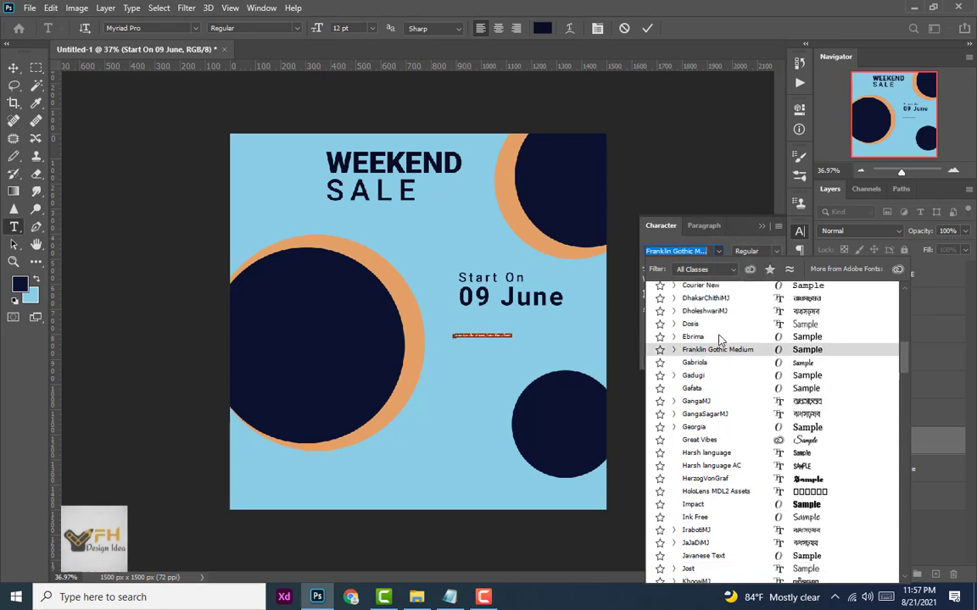
pyautogui.scroll(8, 719, 339)
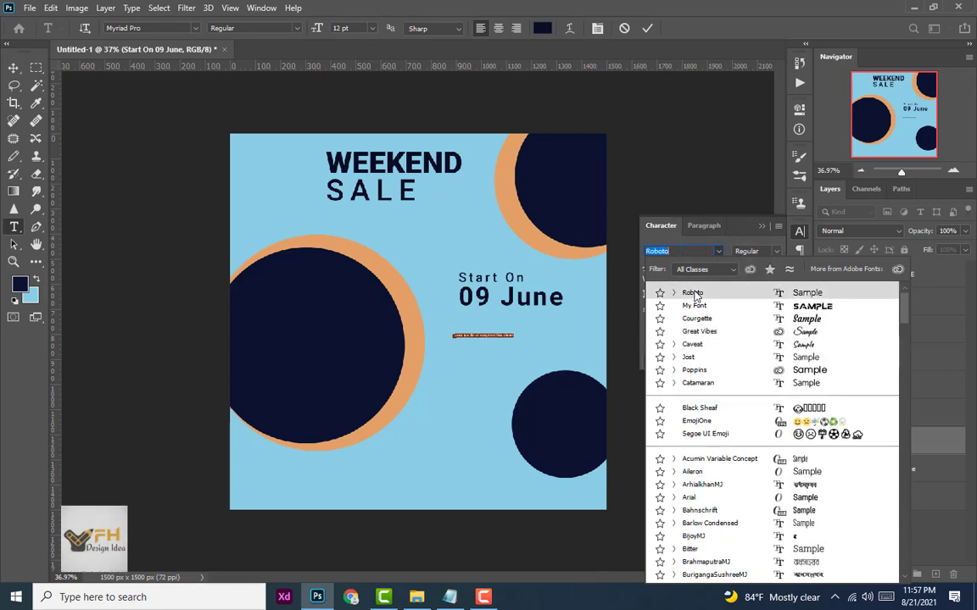
pyautogui.click(693, 294)
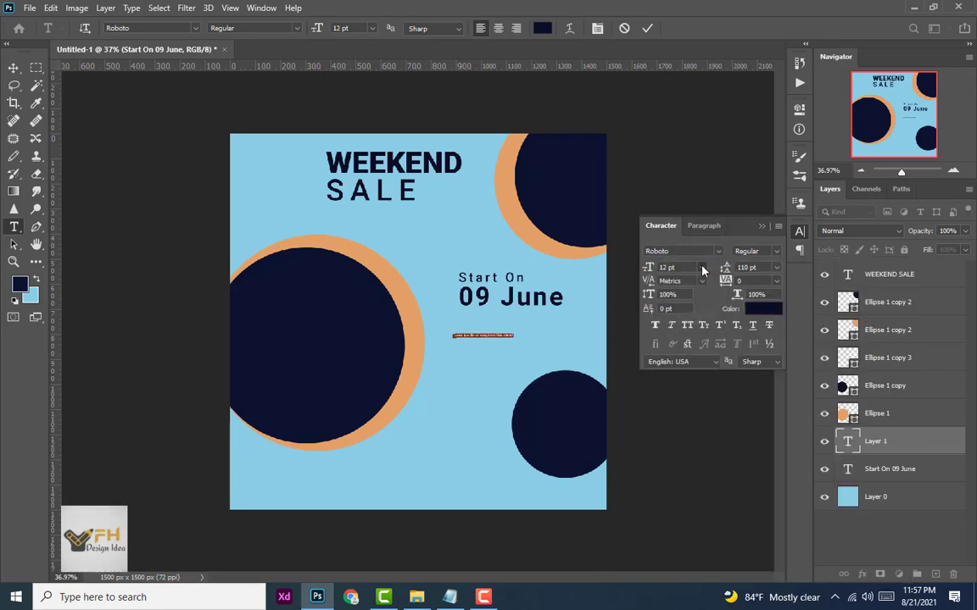
# Set the size of the "Lorem ipm dlor sit amet, lorem likes offerert" text to 48 pt.
pyautogui.click(702, 268)
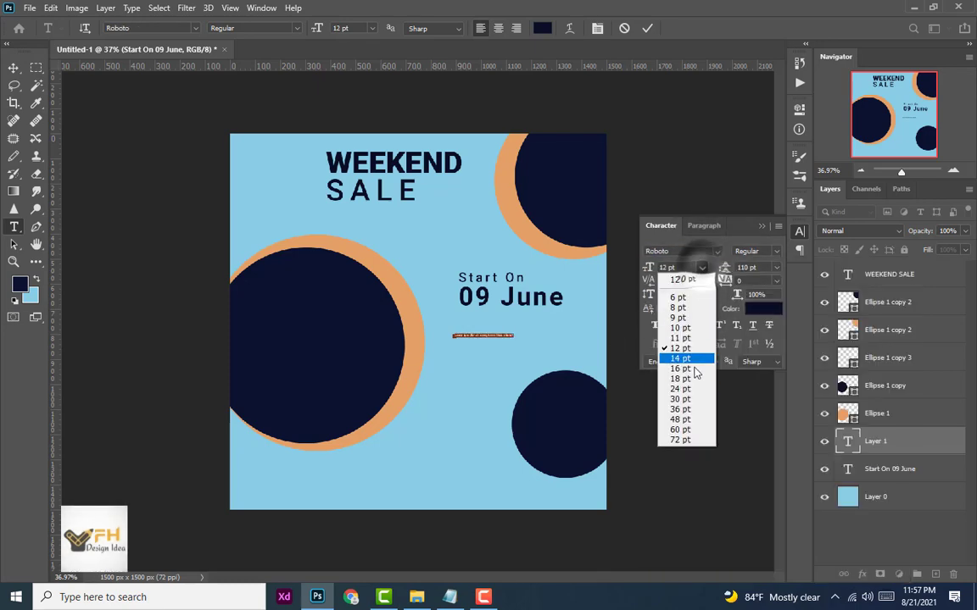
pyautogui.click(689, 431)
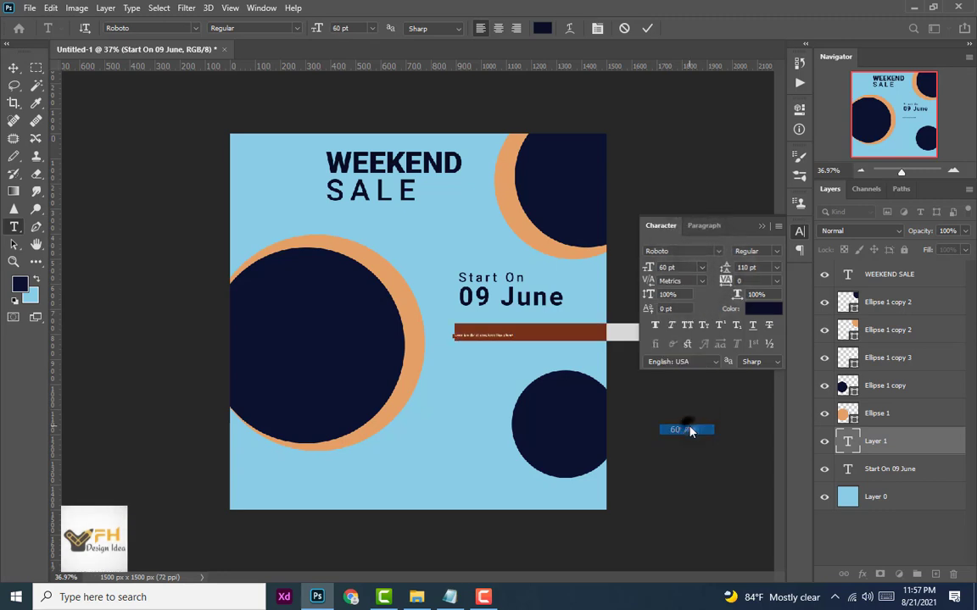
pyautogui.click(702, 267)
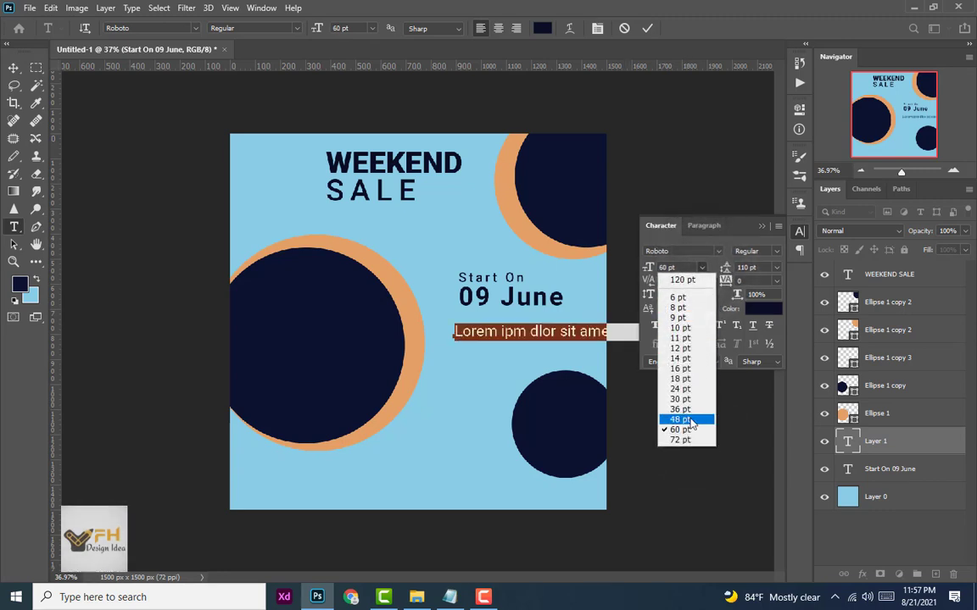
pyautogui.click(690, 421)
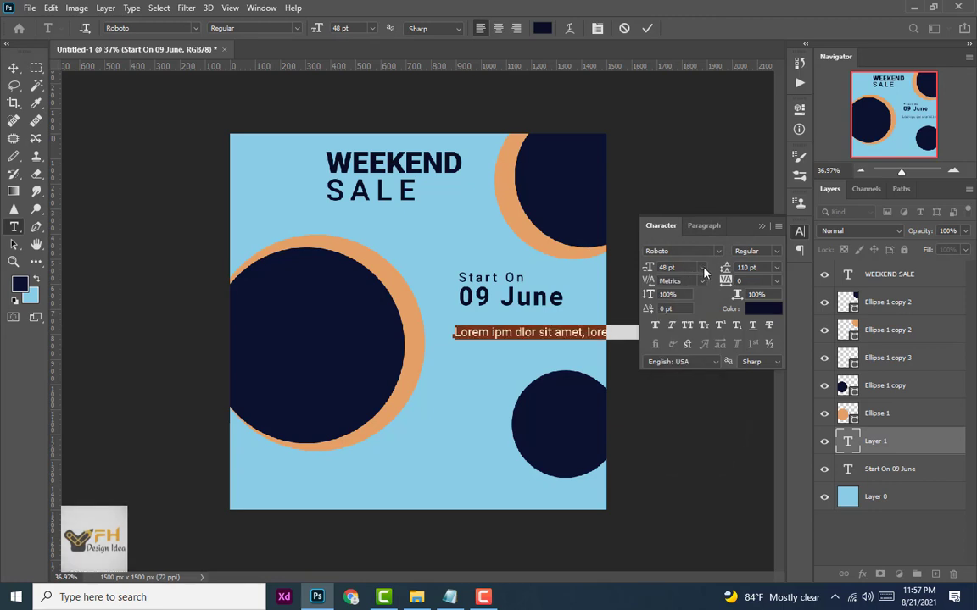
# Break the Lorem text into two lines after "amet," and set its leading to Auto.
pyautogui.click(588, 331)
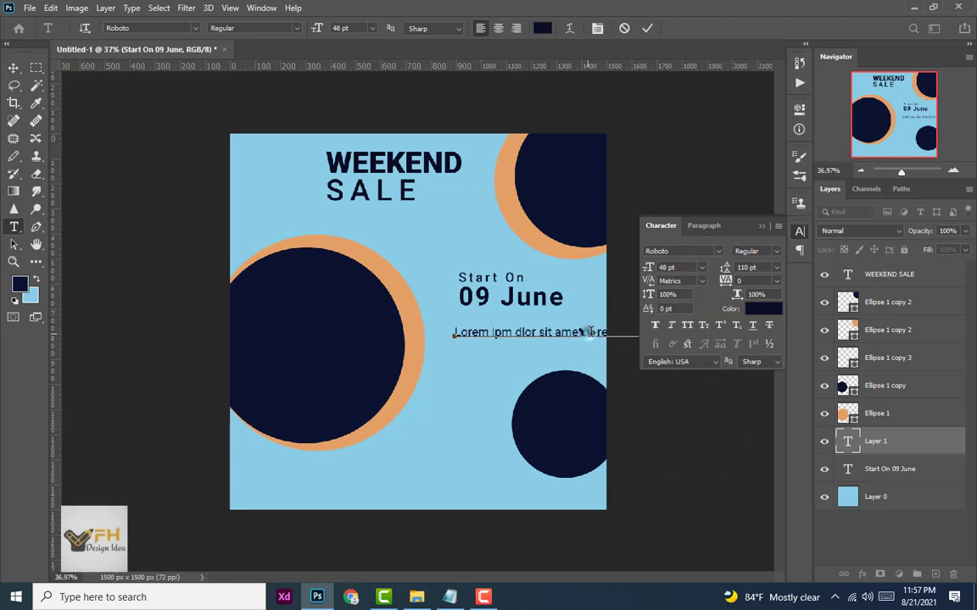
pyautogui.press('Return')
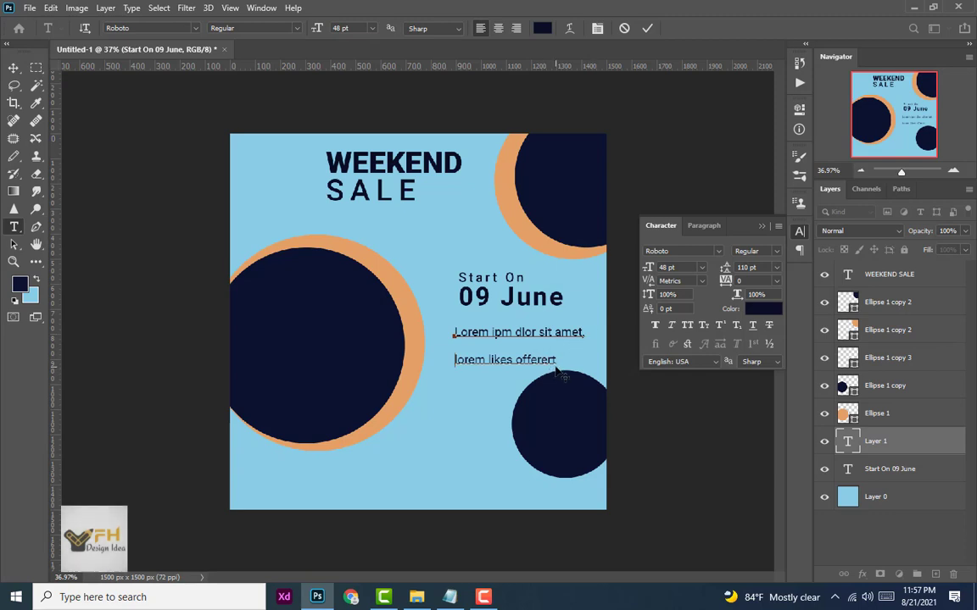
pyautogui.hotkey('ctrl', 'a')
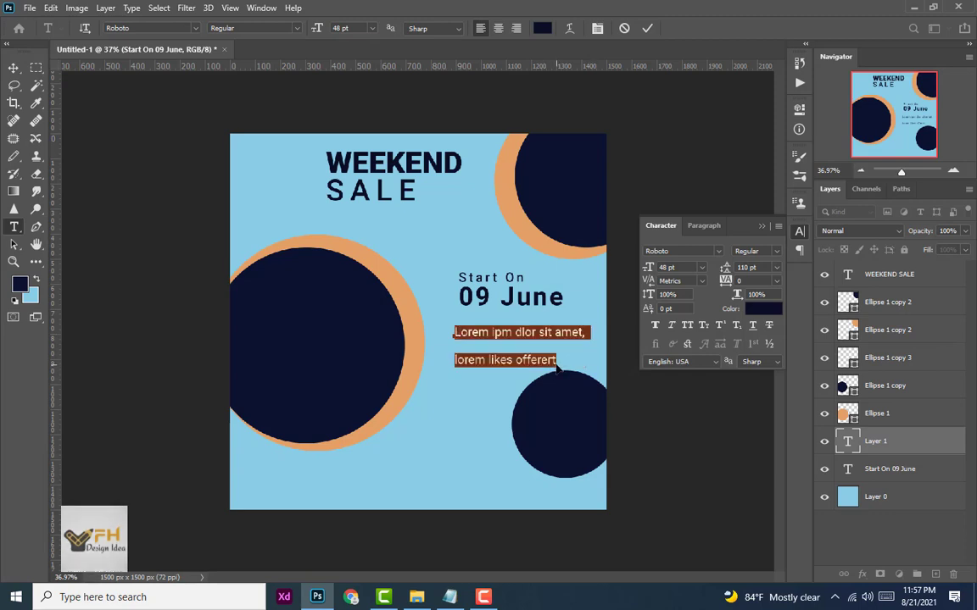
pyautogui.click(773, 268)
pyautogui.click(759, 280)
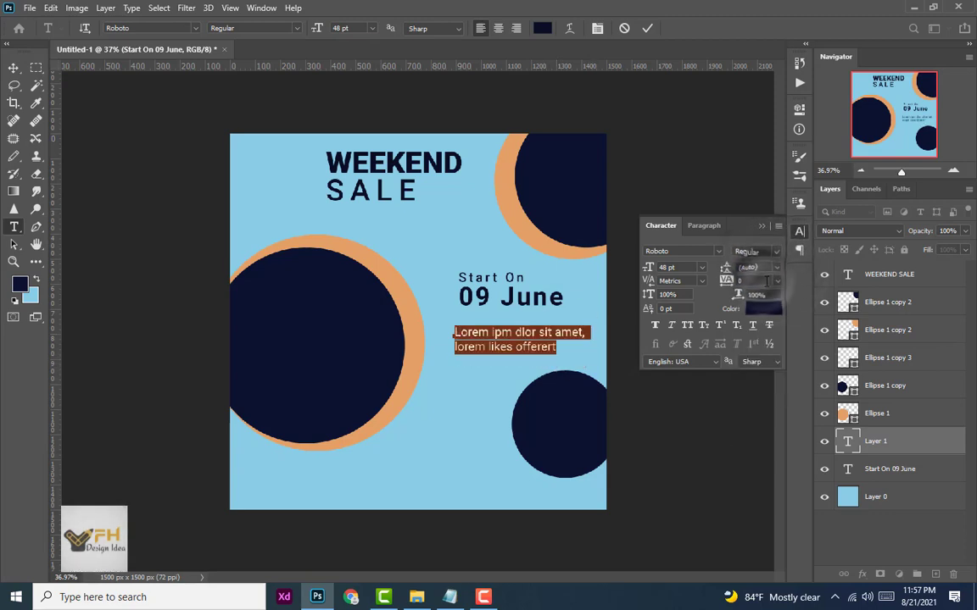
# Move the two-line Lorem text up and slightly right so it sits directly under "09 June".
pyautogui.click(14, 68)
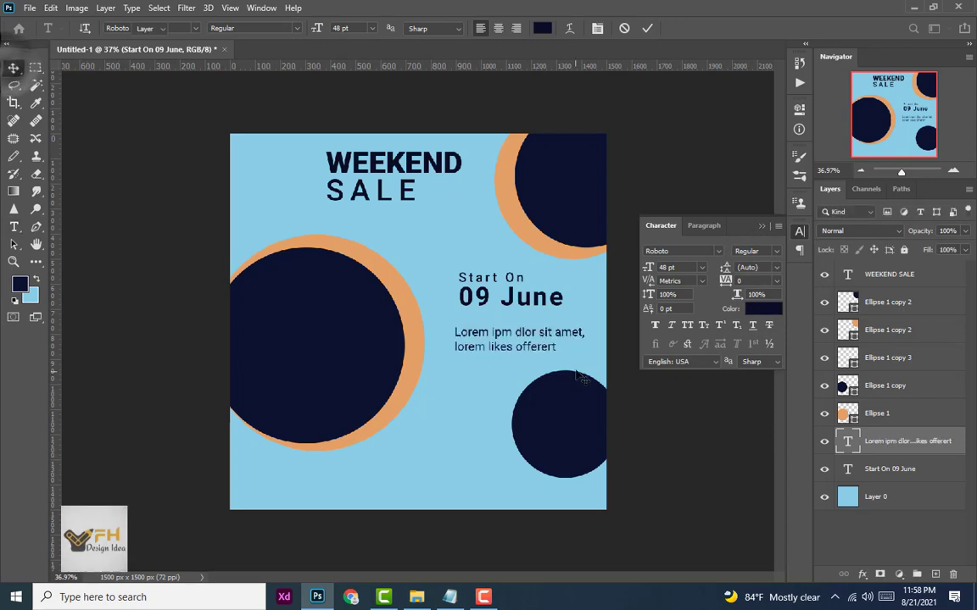
pyautogui.moveTo(500, 335); pyautogui.dragTo(513, 324)
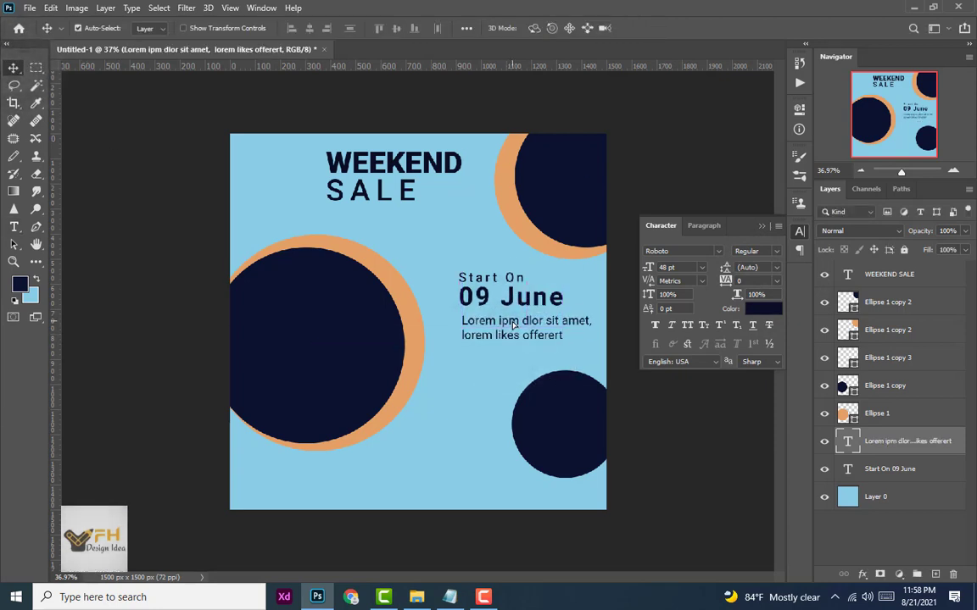
pyautogui.scroll(-3, 513, 327)
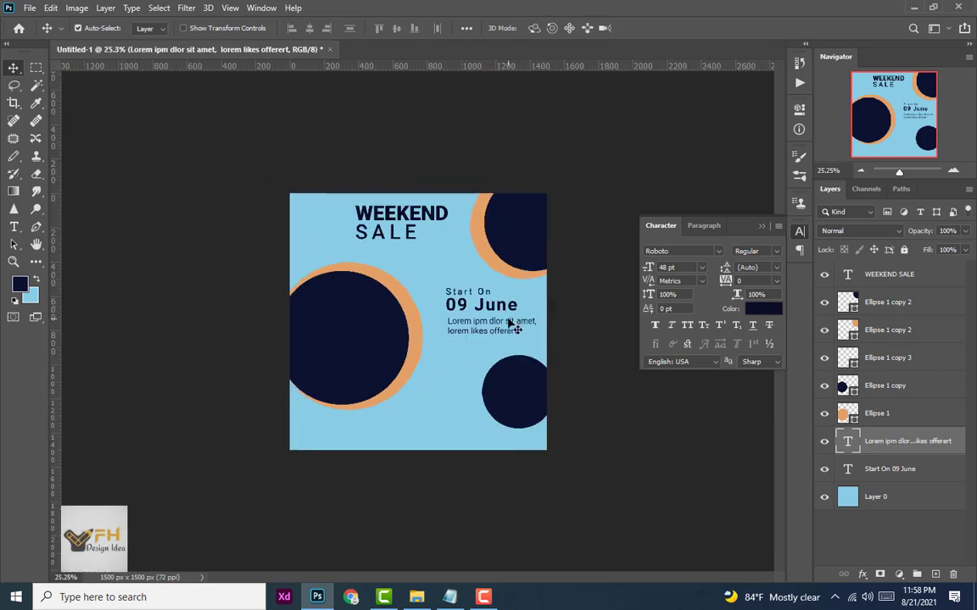
pyautogui.scroll(3, 490, 336)
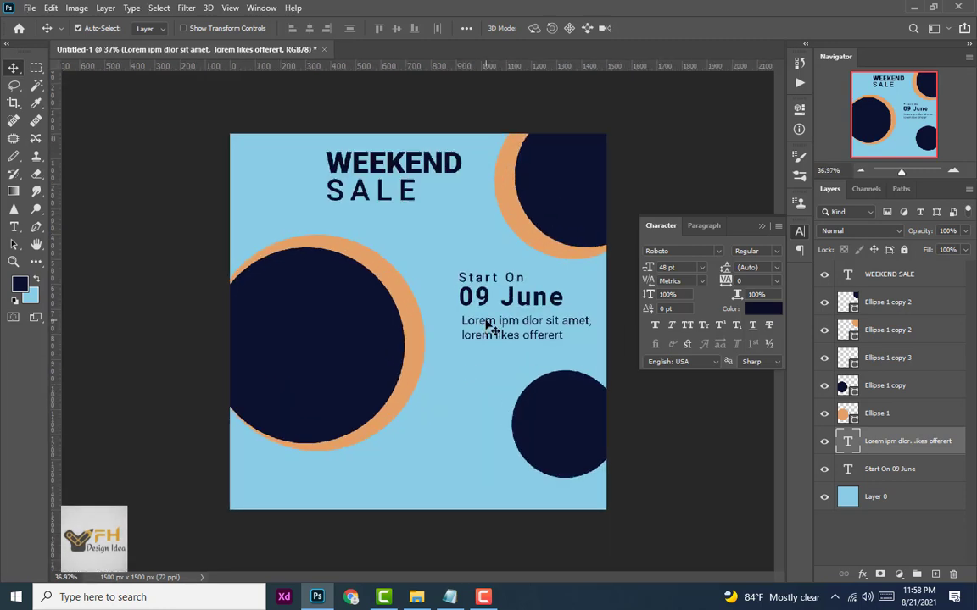
# Move the "Start On 09 June" text slightly up and nudge the Lorem text up beneath it.
pyautogui.scroll(1, 490, 329)
pyautogui.scroll(-1, 490, 329)
pyautogui.click(475, 302)
pyautogui.moveTo(475, 302); pyautogui.dragTo(476, 293)
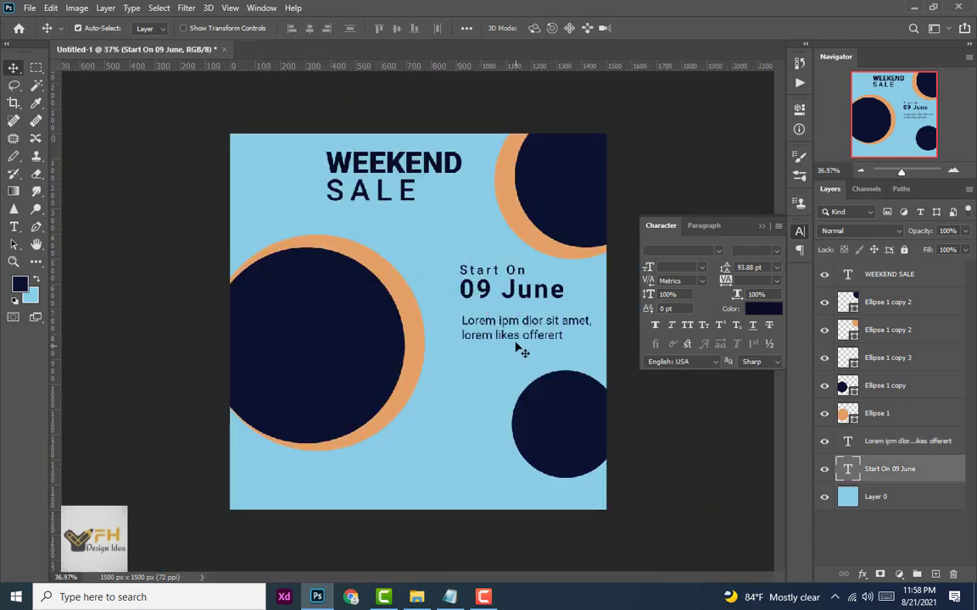
pyautogui.click(507, 327)
pyautogui.moveTo(507, 326); pyautogui.dragTo(508, 324)
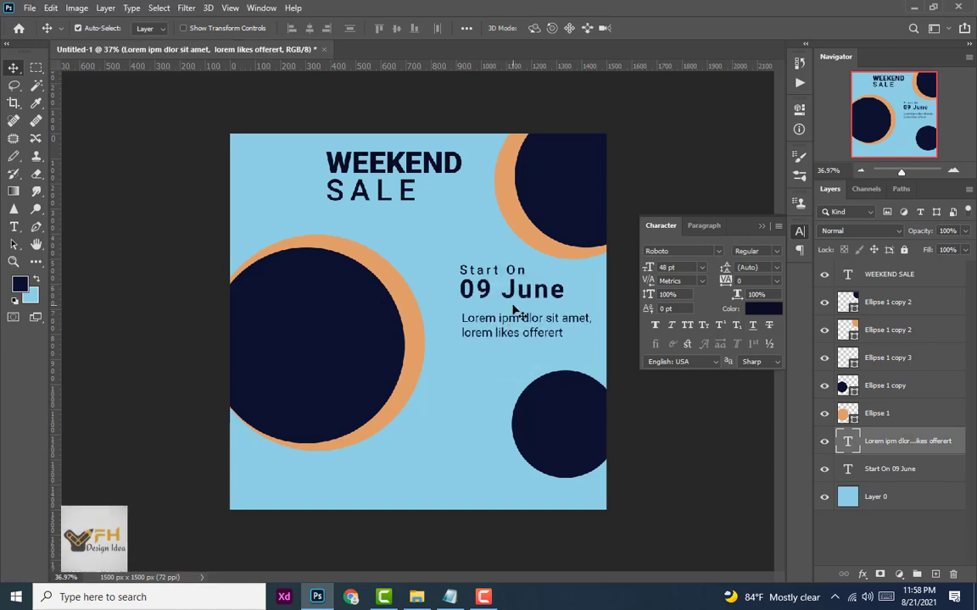
pyautogui.click(507, 323)
pyautogui.moveTo(507, 326); pyautogui.dragTo(507, 323)
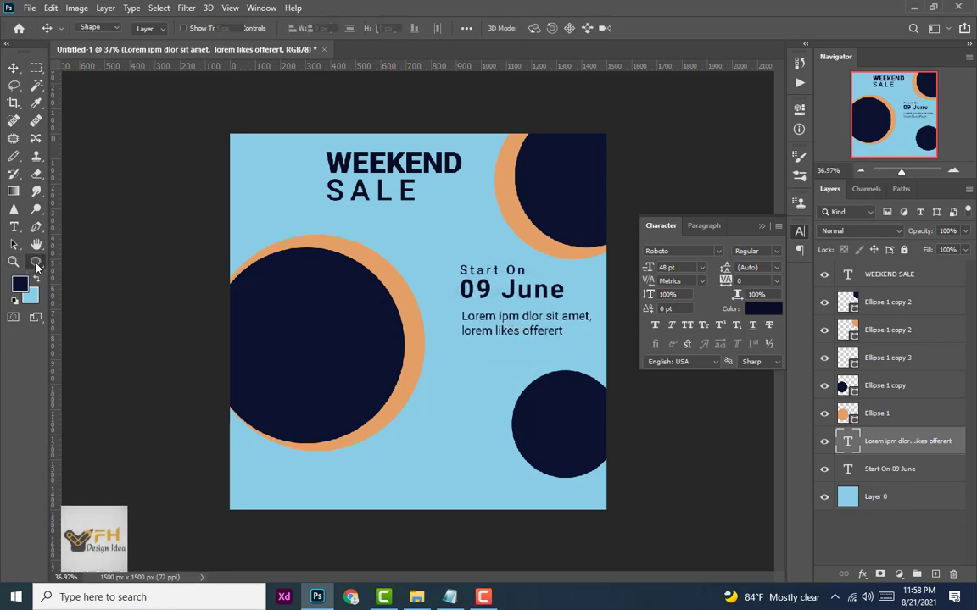
# Draw an orange rectangle about 301 x 90 px below the Lorem text with the Rectangle tool.
pyautogui.click(37, 263)
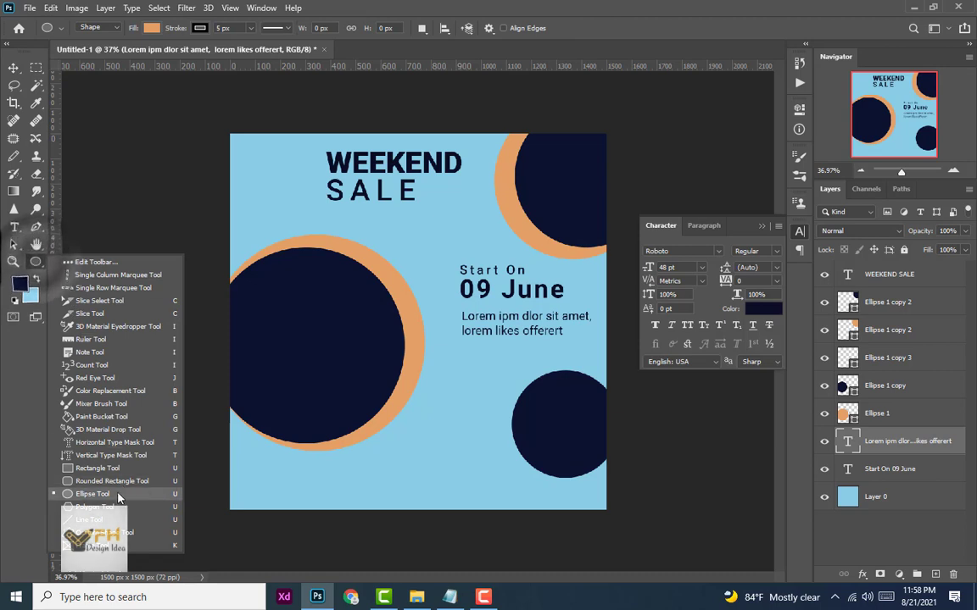
pyautogui.click(110, 468)
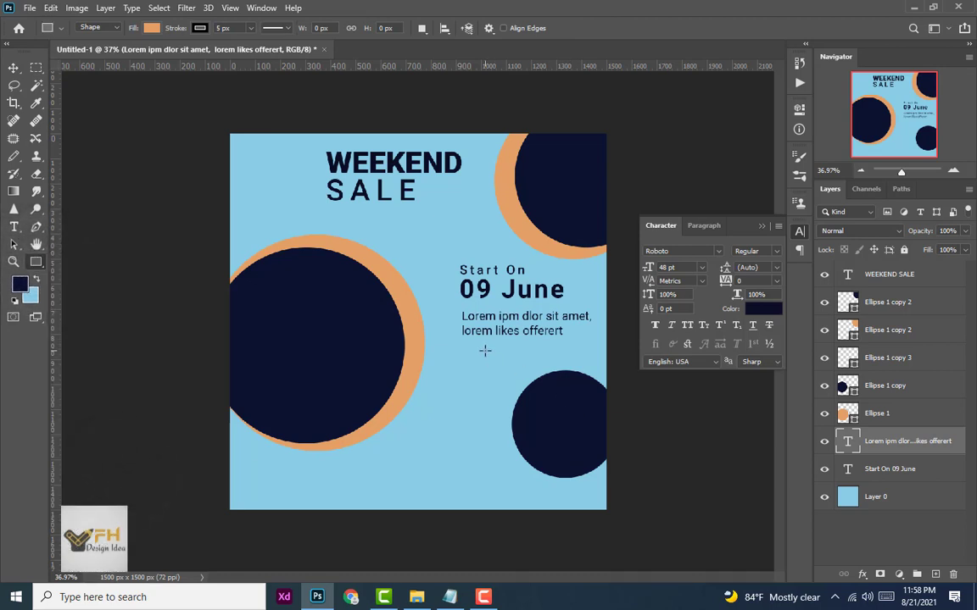
pyautogui.moveTo(478, 348); pyautogui.dragTo(555, 371)
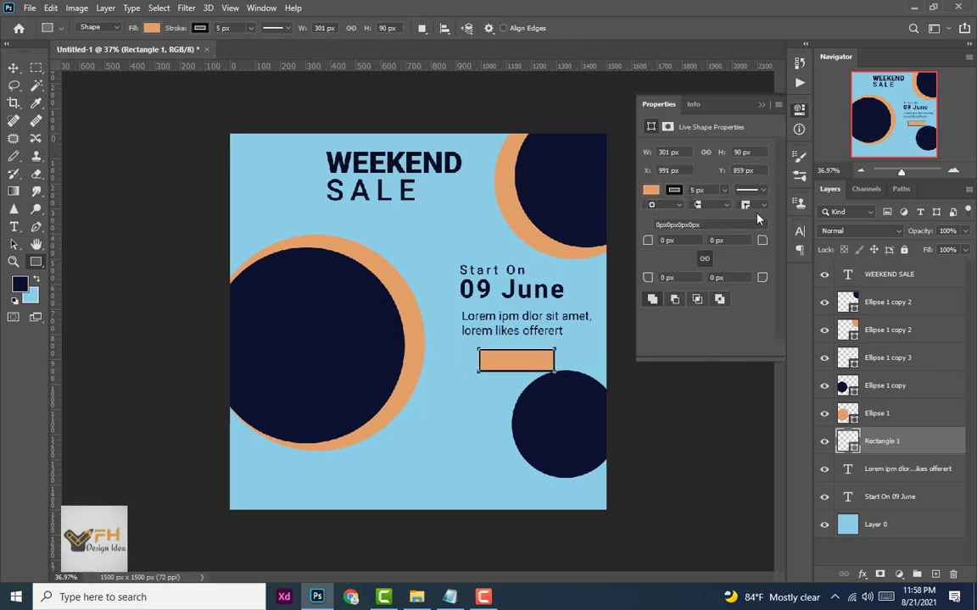
# Remove the rectangle's stroke and move it left to line up with the left edge of the Lorem text.
pyautogui.click(650, 190)
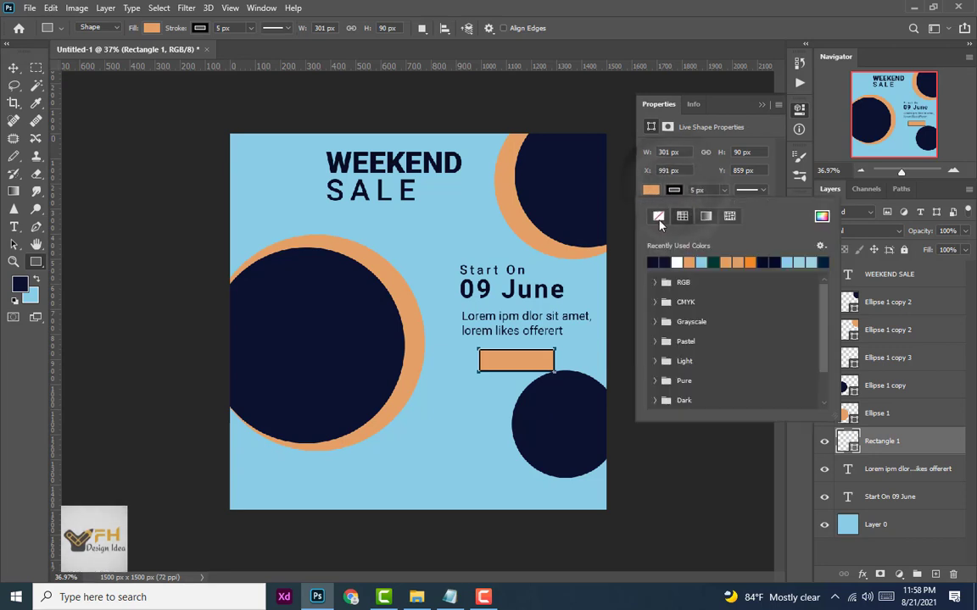
pyautogui.click(674, 190)
pyautogui.click(674, 190)
pyautogui.click(658, 217)
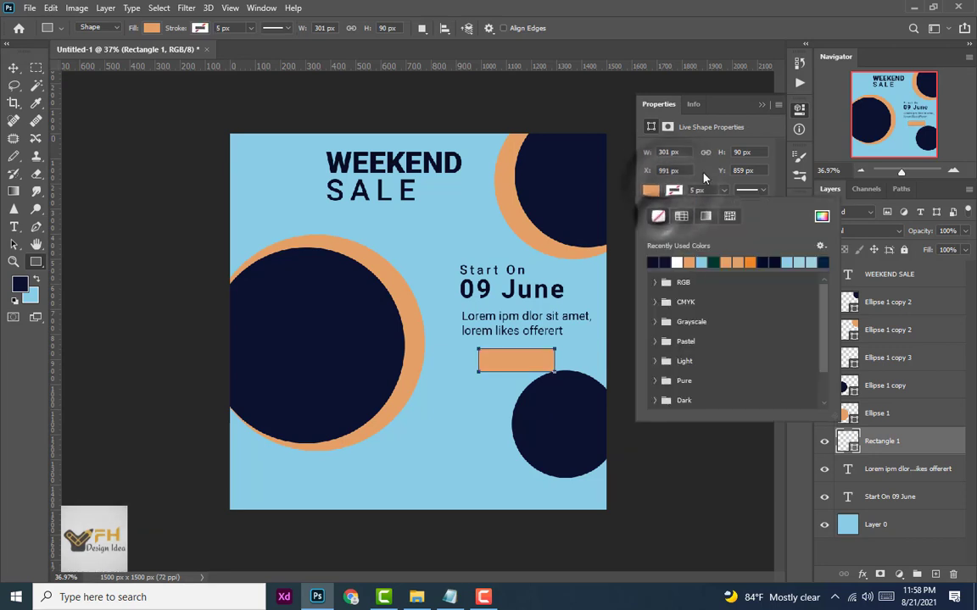
pyautogui.click(761, 103)
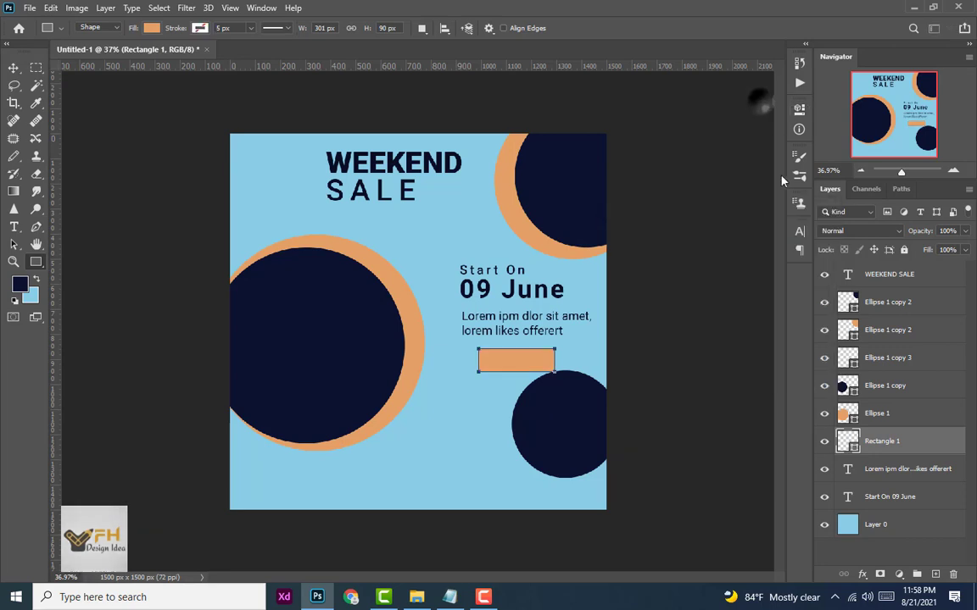
pyautogui.click(13, 67)
pyautogui.moveTo(526, 367); pyautogui.dragTo(517, 369)
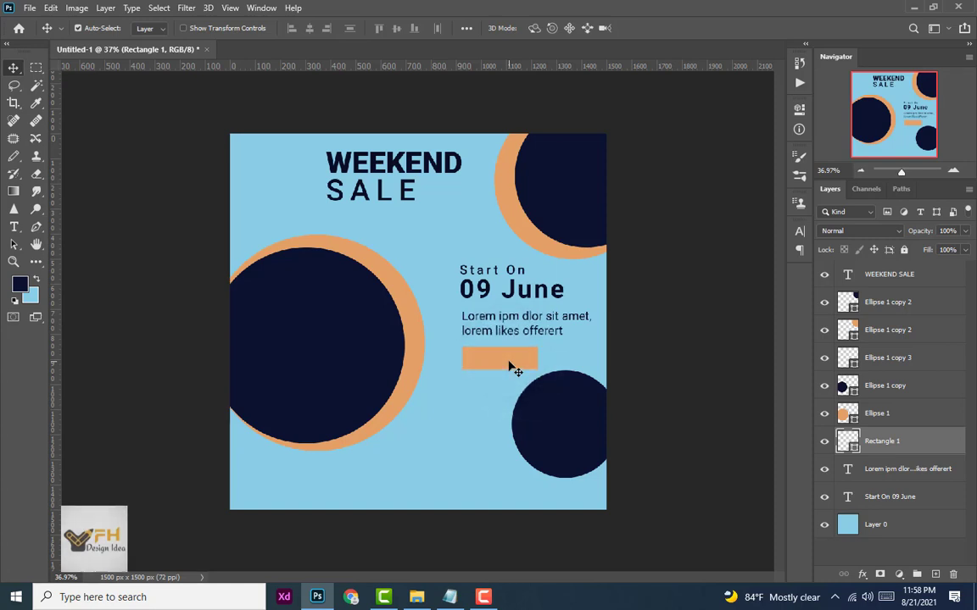
# Switch to the Notepad text document, copy the line "SHOP NOW" and return to Photoshop.
pyautogui.click(449, 597)
pyautogui.moveTo(423, 233); pyautogui.dragTo(359, 233)
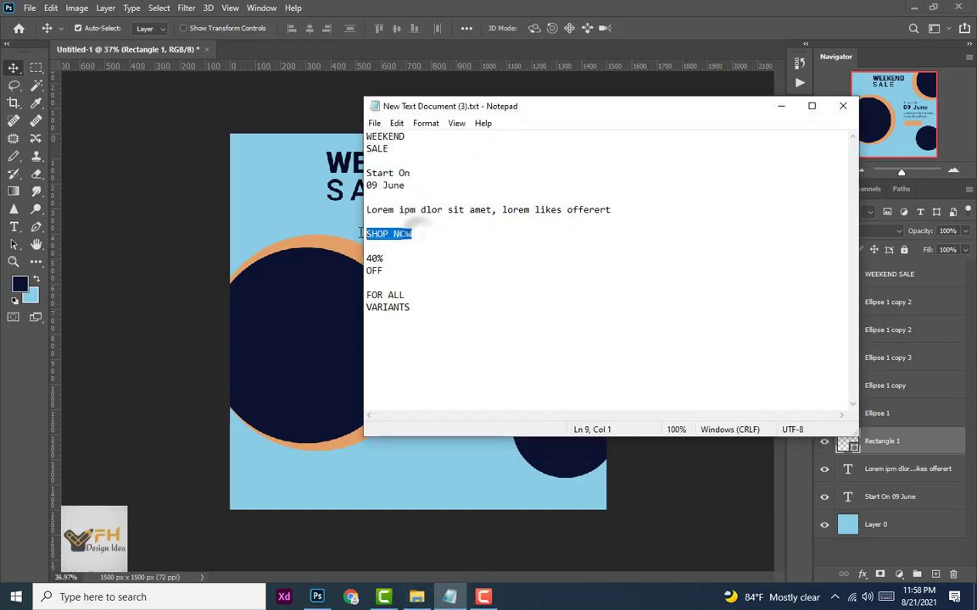
pyautogui.rightClick(390, 234)
pyautogui.click(411, 272)
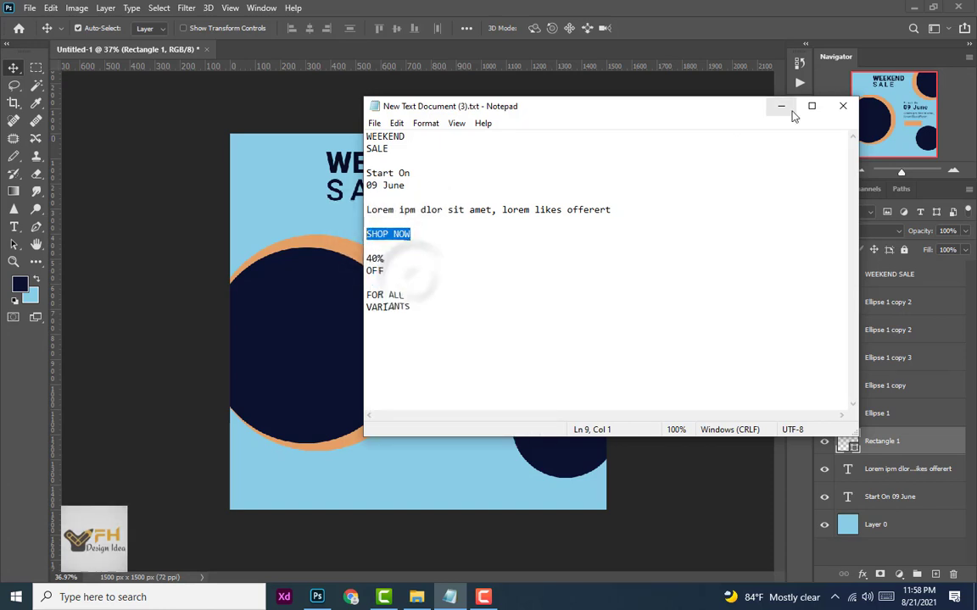
pyautogui.click(782, 108)
# Add the copied "SHOP NOW" as a new text on a new layer over the orange rectangle.
pyautogui.press('t')
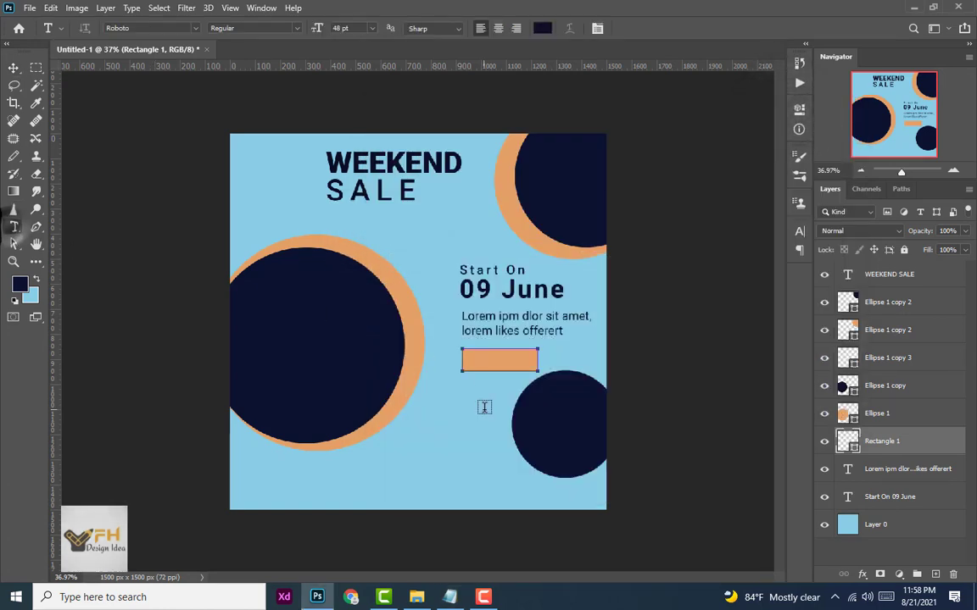
pyautogui.click(933, 574)
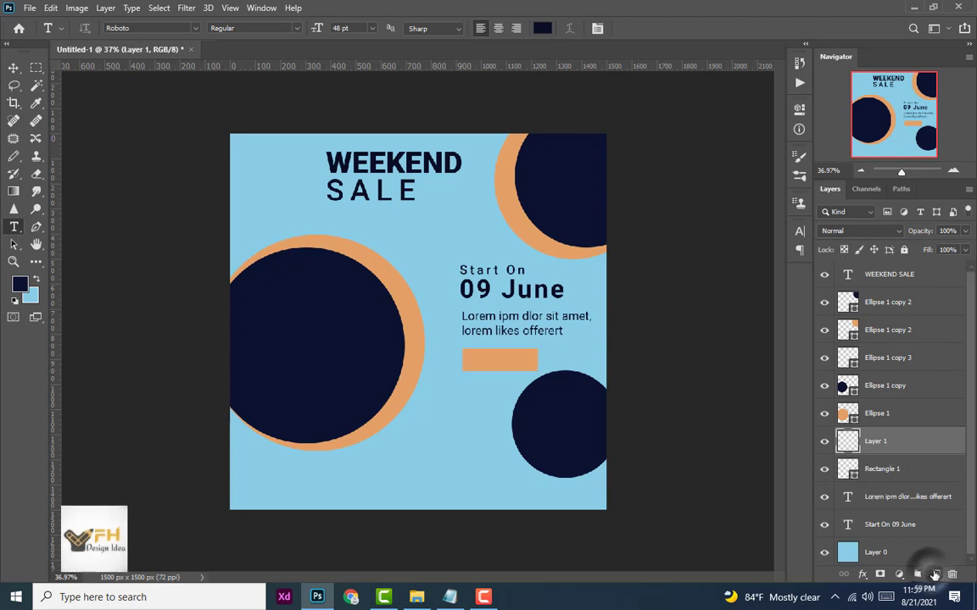
pyautogui.click(479, 361)
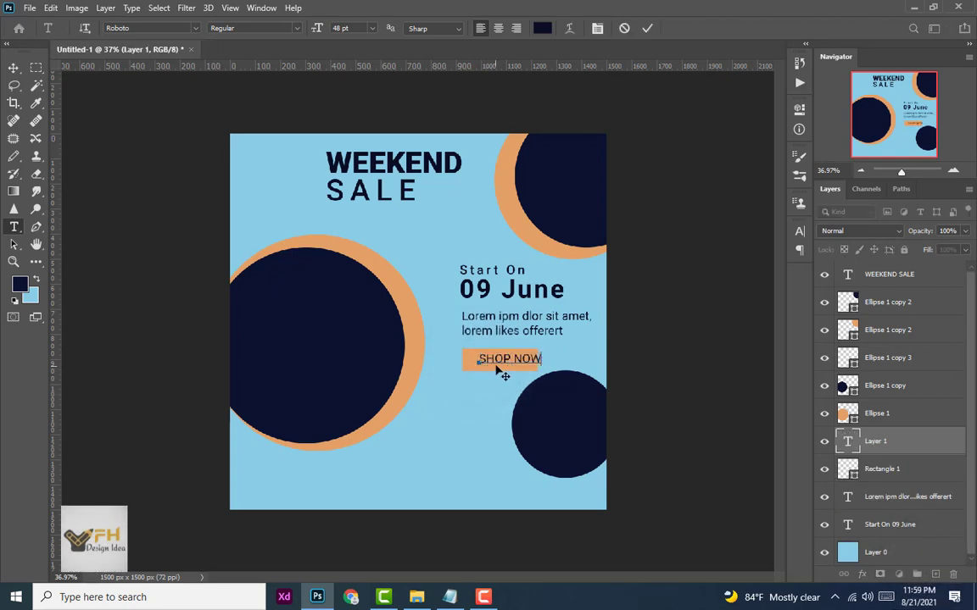
pyautogui.write('SHOP NOW')
# Set "SHOP NOW" to the Roboto Medium weight and center the text on the orange rectangle.
pyautogui.hotkey('ctrl', 'a')
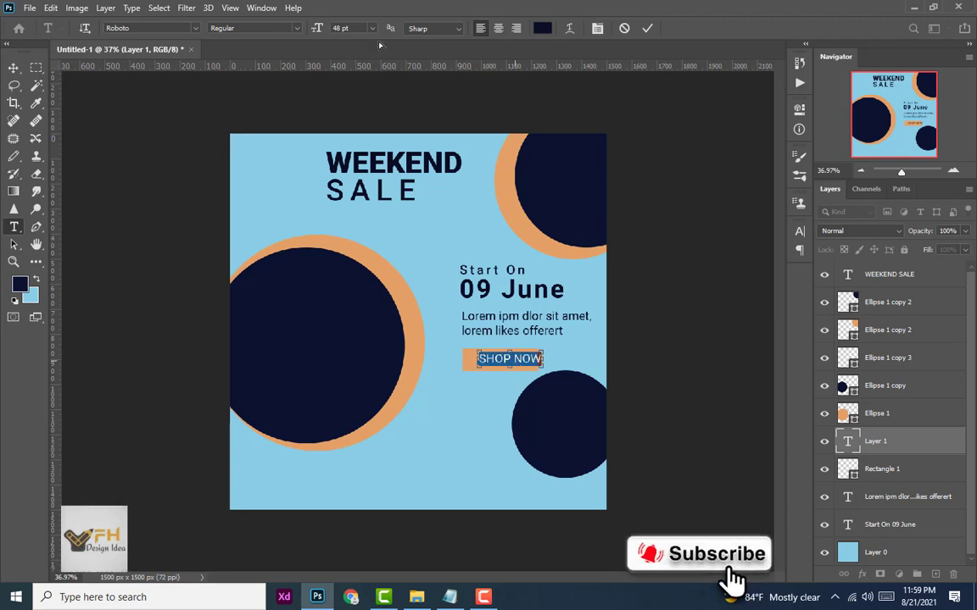
pyautogui.click(797, 234)
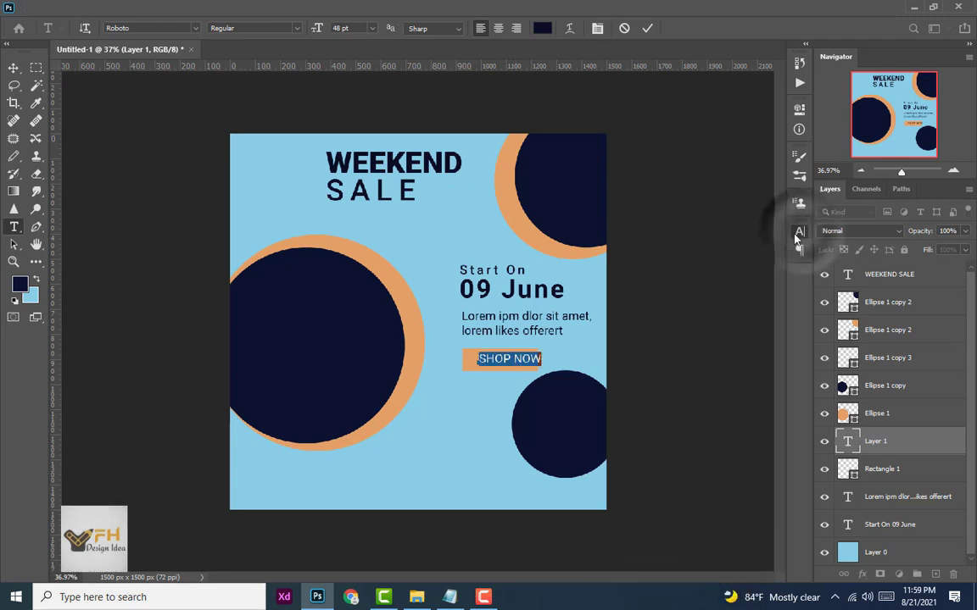
pyautogui.click(777, 255)
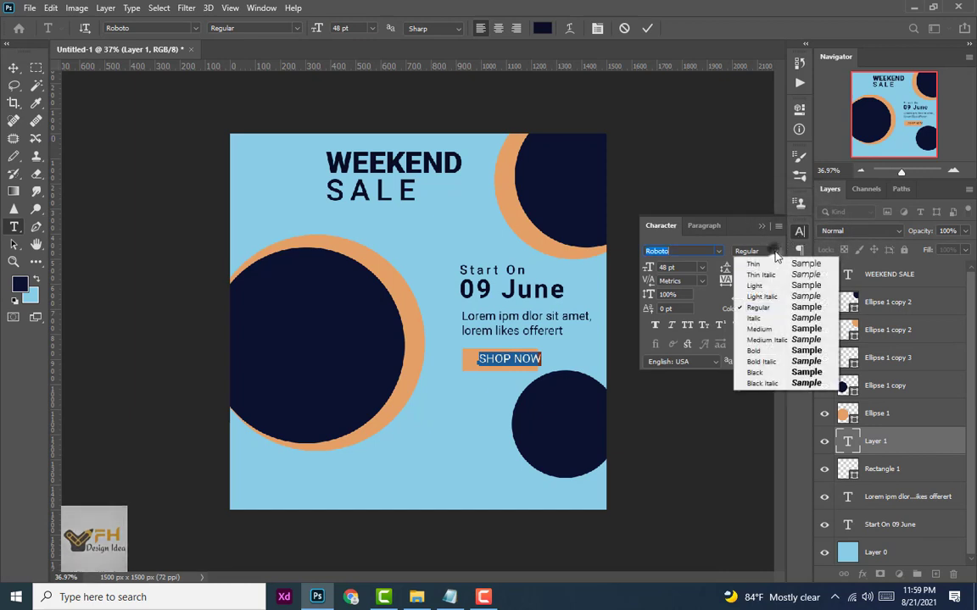
pyautogui.click(767, 323)
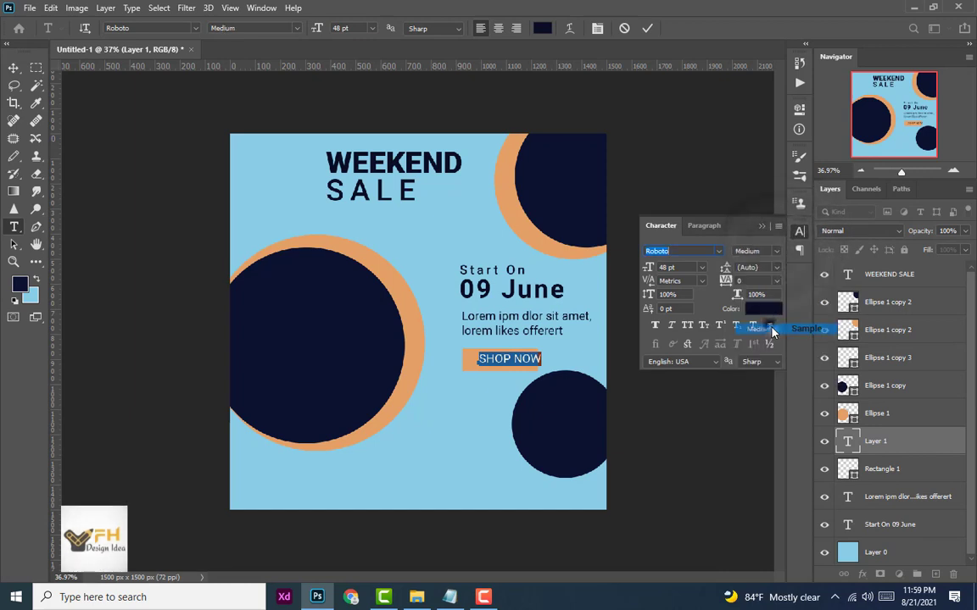
pyautogui.click(17, 70)
pyautogui.moveTo(504, 360); pyautogui.dragTo(494, 361)
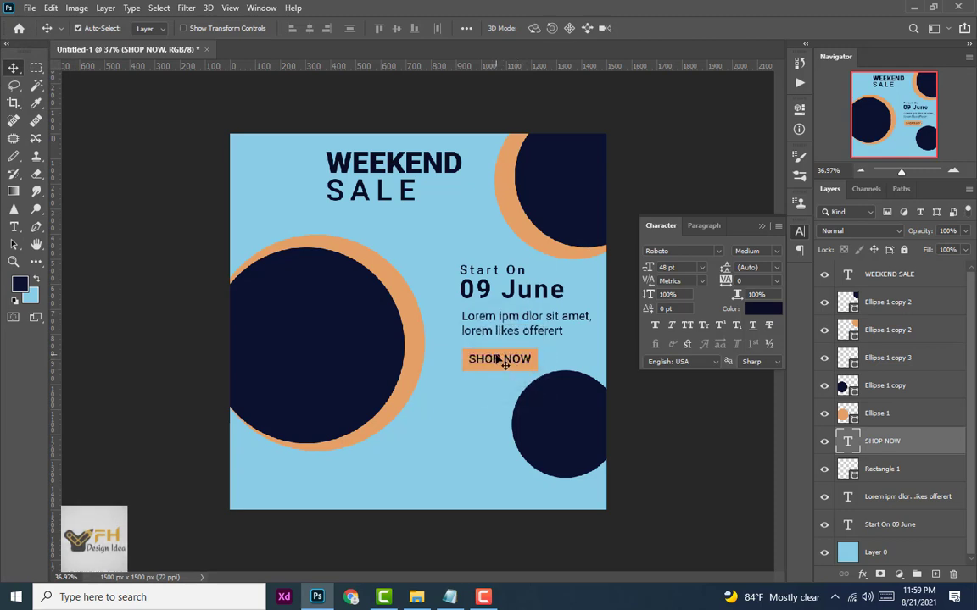
pyautogui.scroll(-2, 504, 362)
pyautogui.scroll(-1, 492, 360)
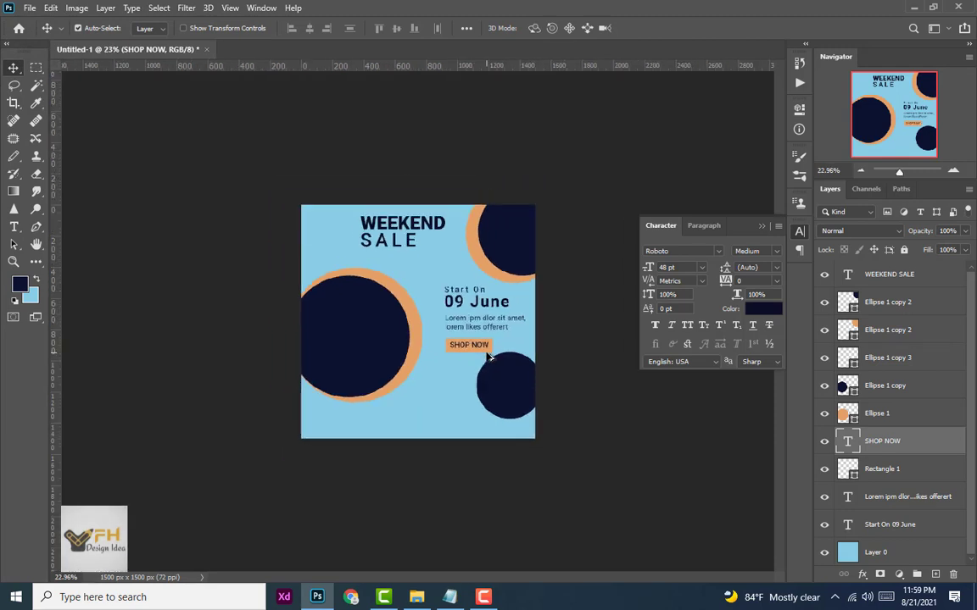
pyautogui.scroll(3, 493, 360)
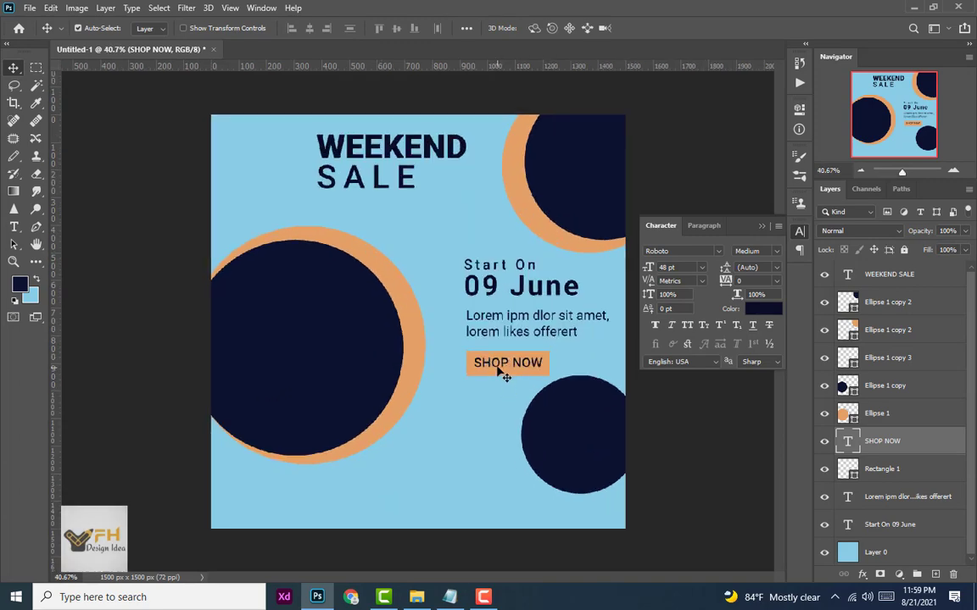
pyautogui.scroll(5, 494, 363)
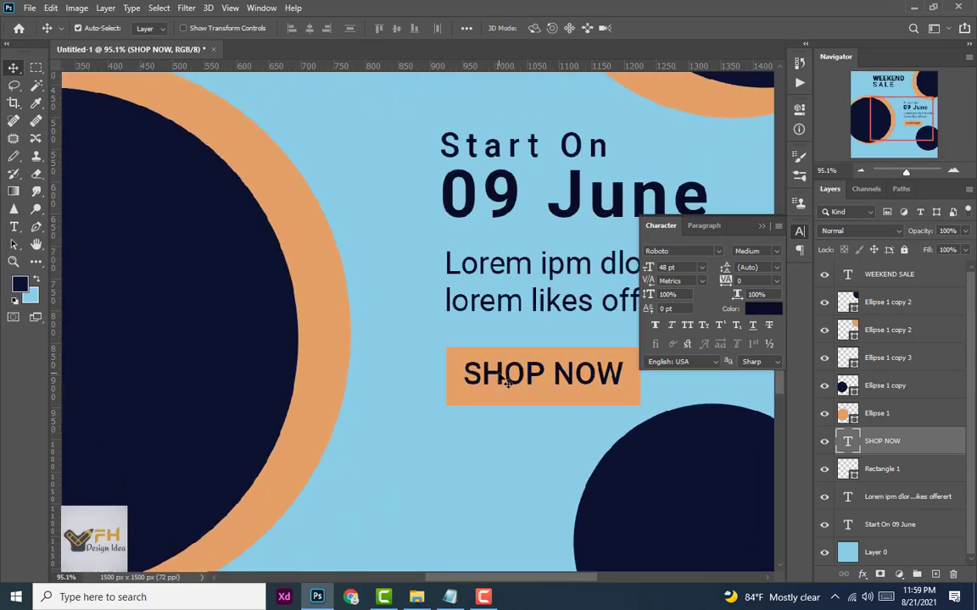
# Select the "SHOP NOW" text together with the orange rectangle and align their vertical centers.
pyautogui.keyDown('shift'); pyautogui.click(496, 352); pyautogui.keyUp('shift')
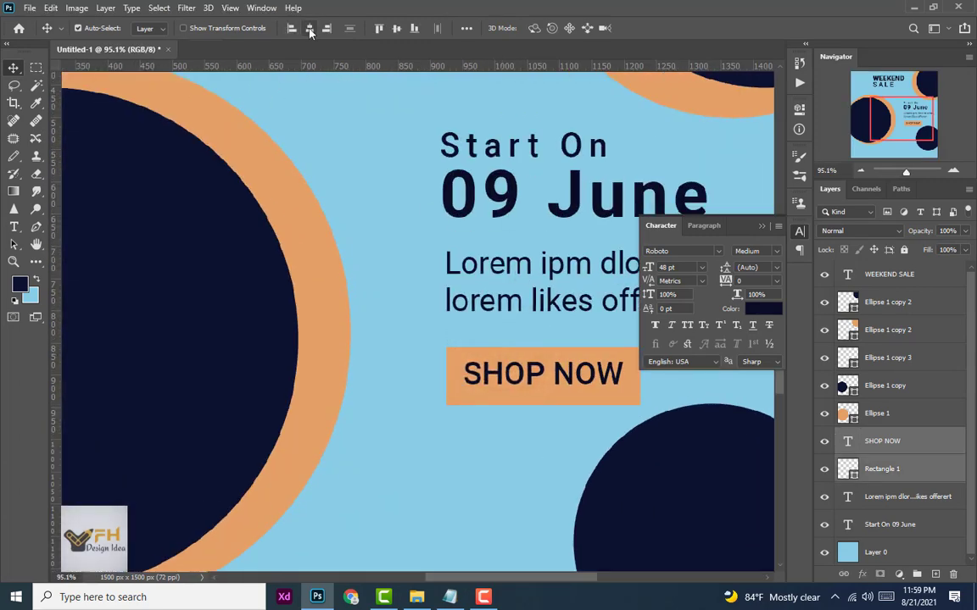
pyautogui.click(396, 29)
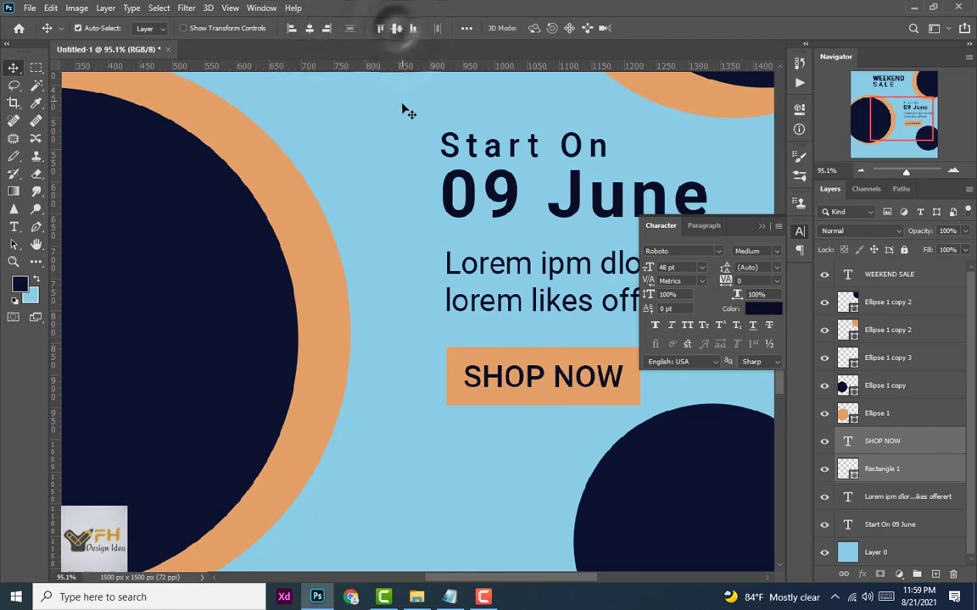
pyautogui.scroll(-5, 509, 201)
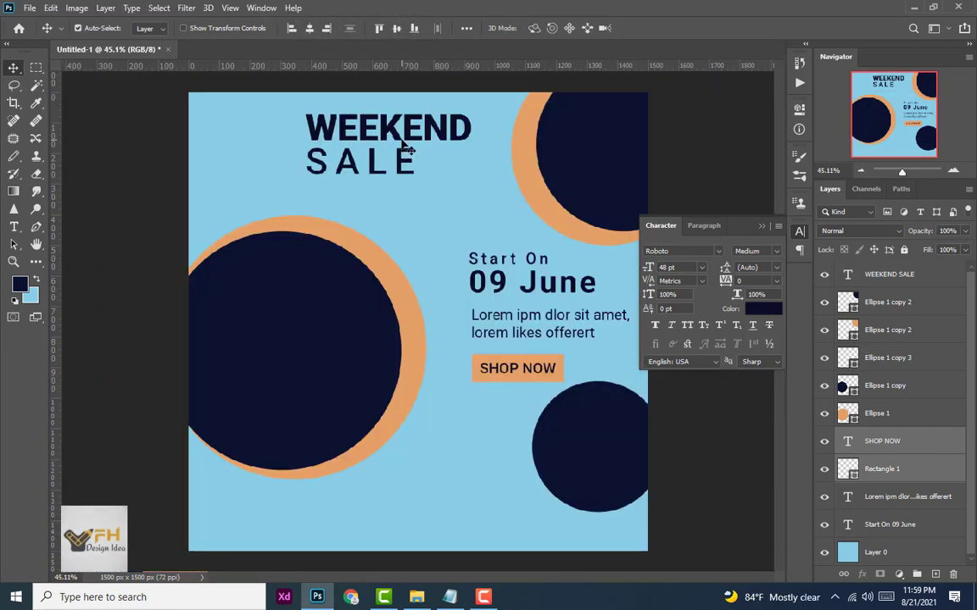
# Set the leading of the "WEEKEND SALE" heading to 130 pt.
pyautogui.doubleClick(361, 127)
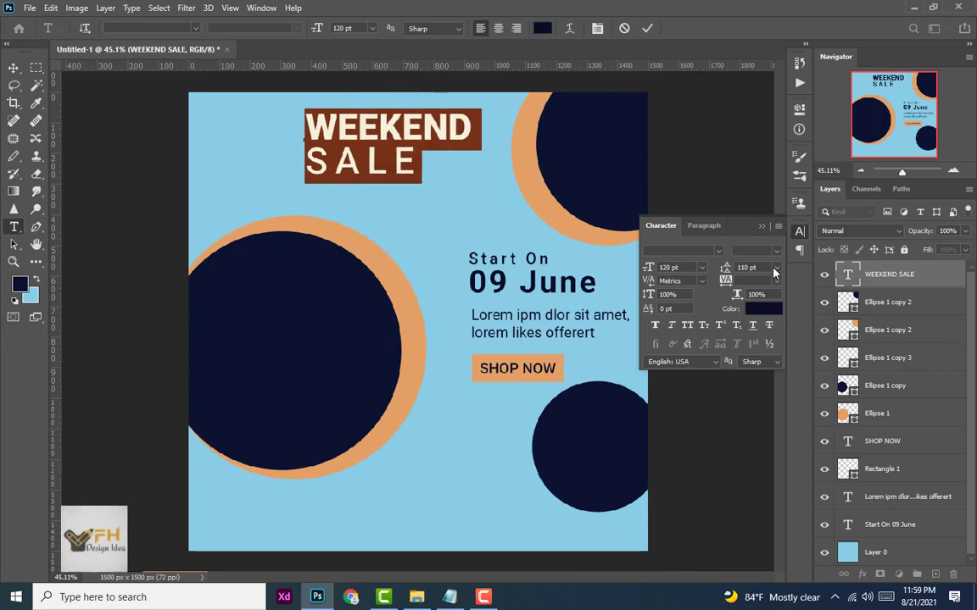
pyautogui.click(775, 270)
pyautogui.click(763, 269)
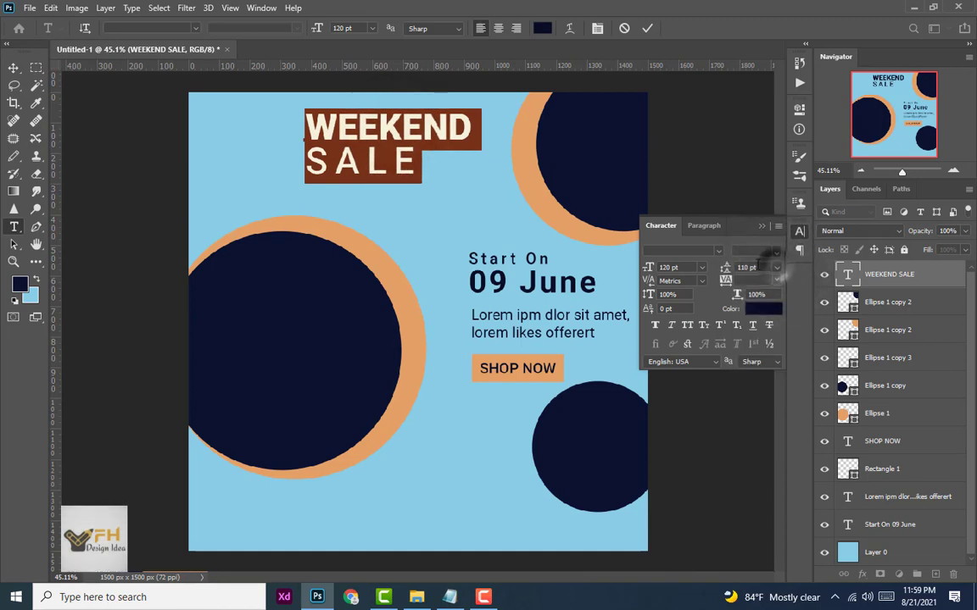
pyautogui.click(726, 268)
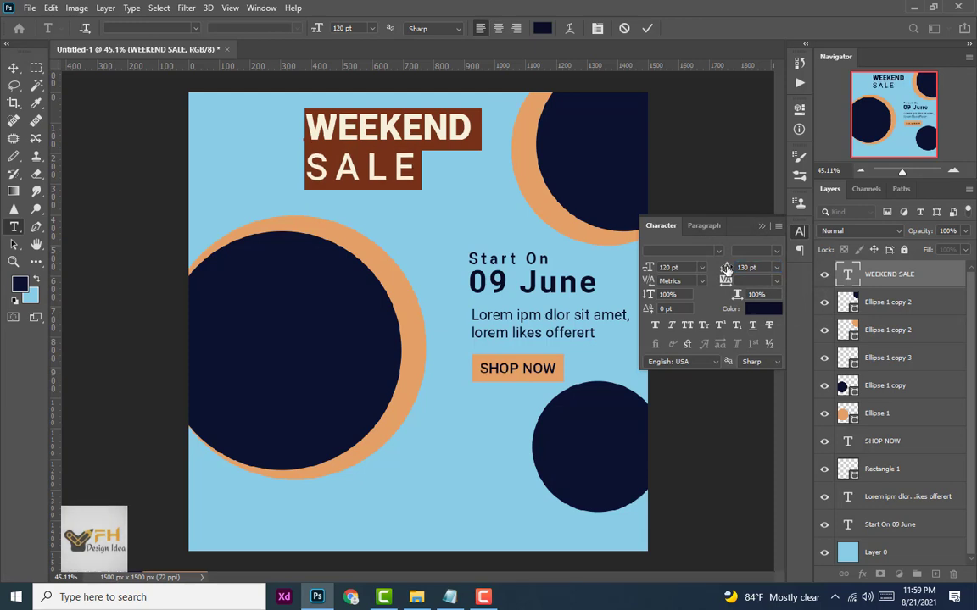
pyautogui.click(14, 67)
pyautogui.scroll(-4, 431, 233)
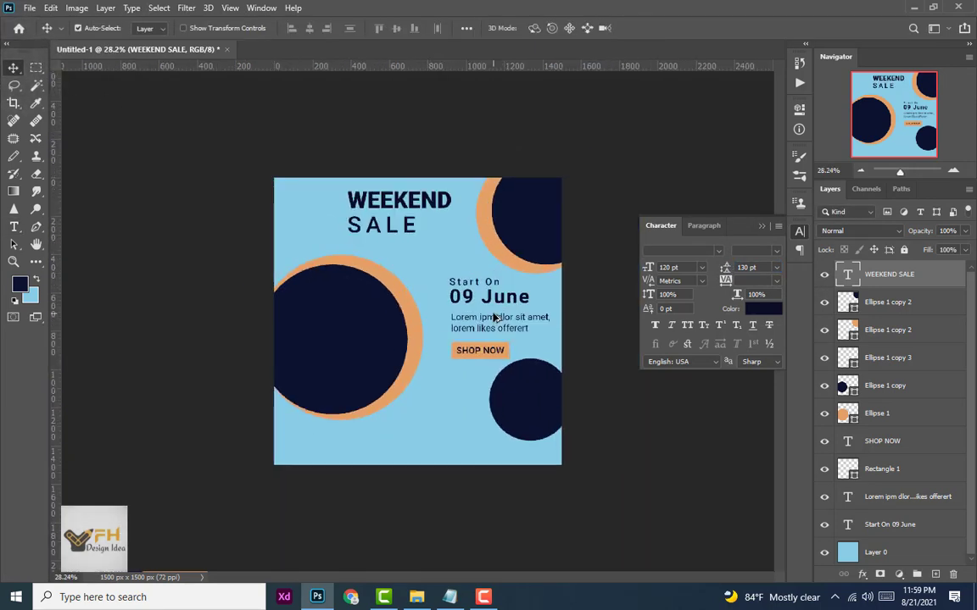
pyautogui.scroll(1, 484, 339)
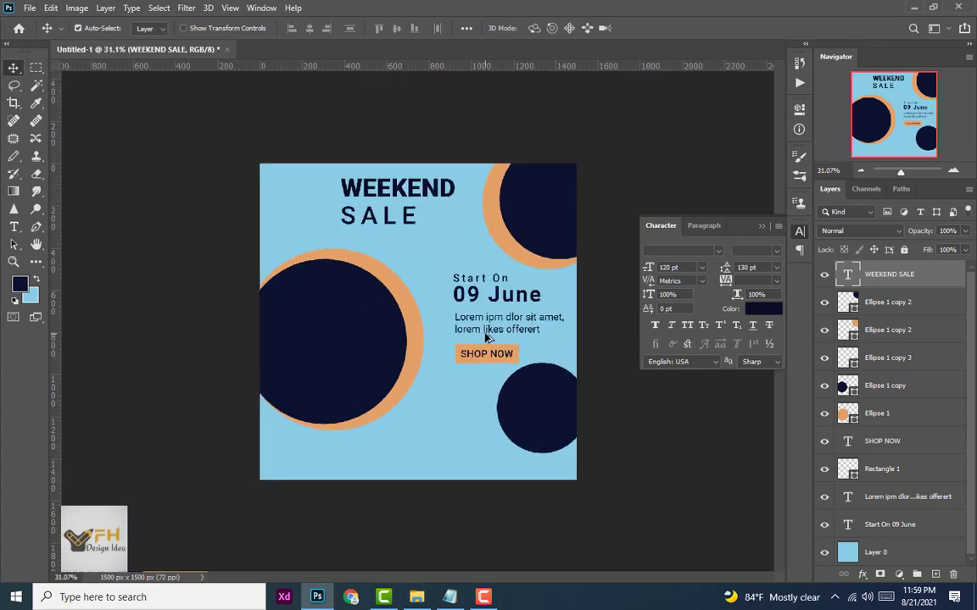
pyautogui.scroll(-3, 492, 361)
pyautogui.scroll(1, 510, 398)
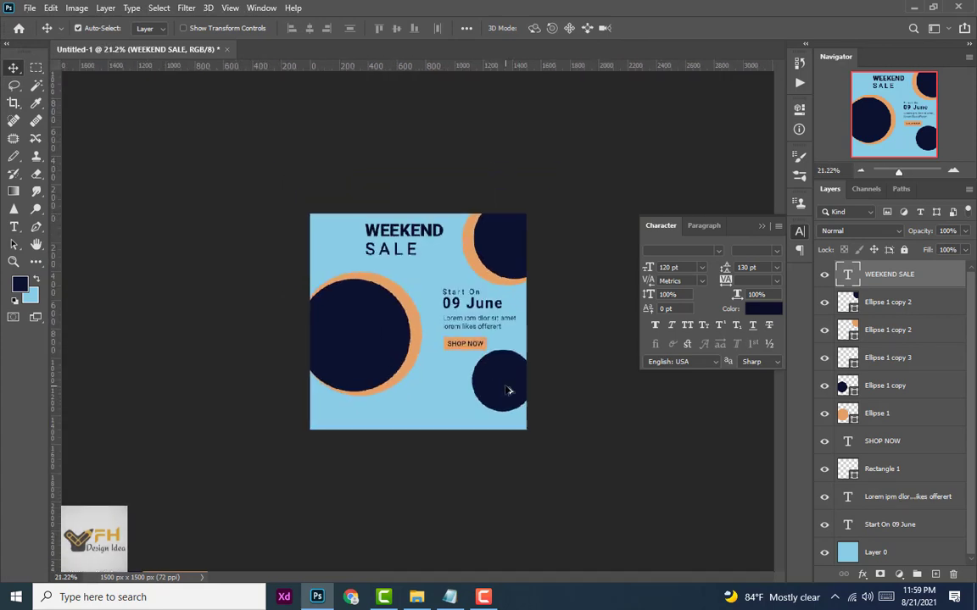
# Switch to the Notepad text document, copy the lines "40%" and "OFF", and return to Photoshop.
pyautogui.click(451, 598)
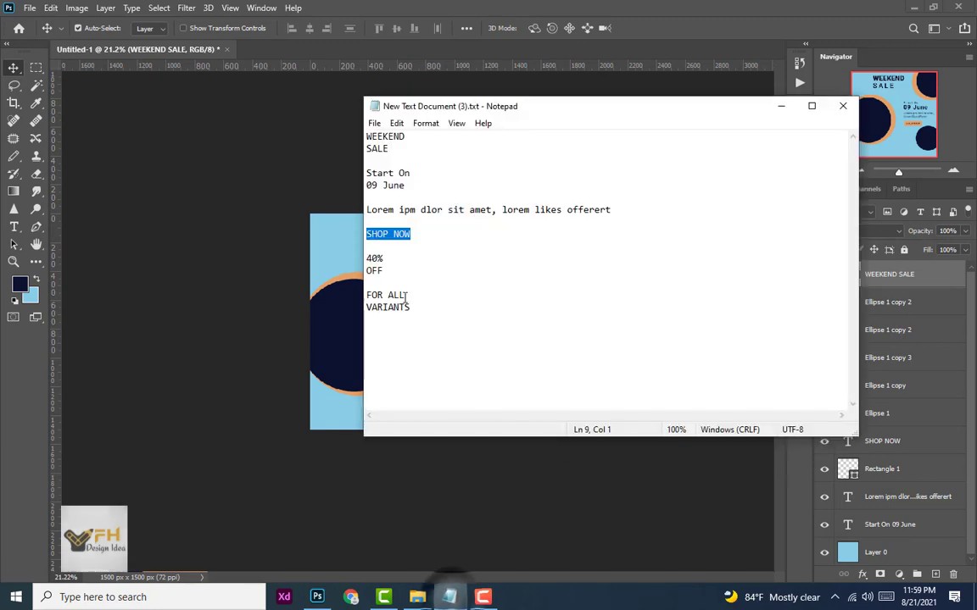
pyautogui.click(386, 271)
pyautogui.rightClick(385, 268)
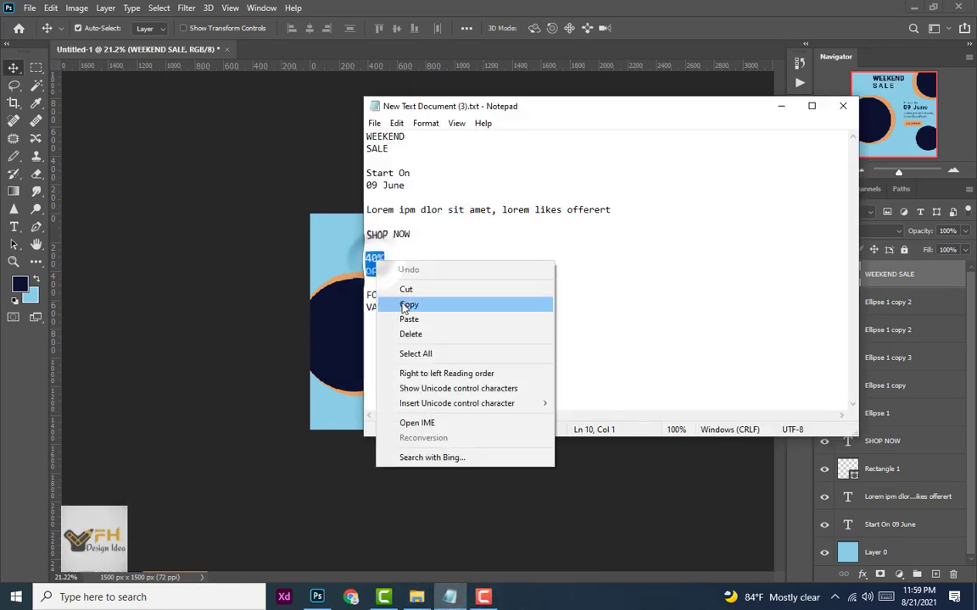
pyautogui.click(405, 303)
pyautogui.click(778, 108)
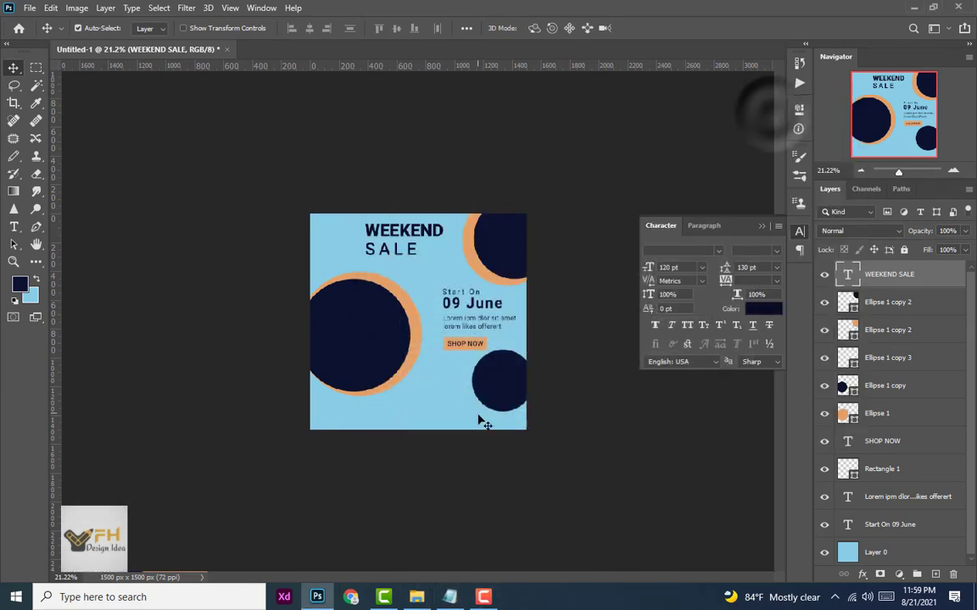
# Add the copied "40% OFF" as a new text layer starting on the small navy circle.
pyautogui.click(17, 227)
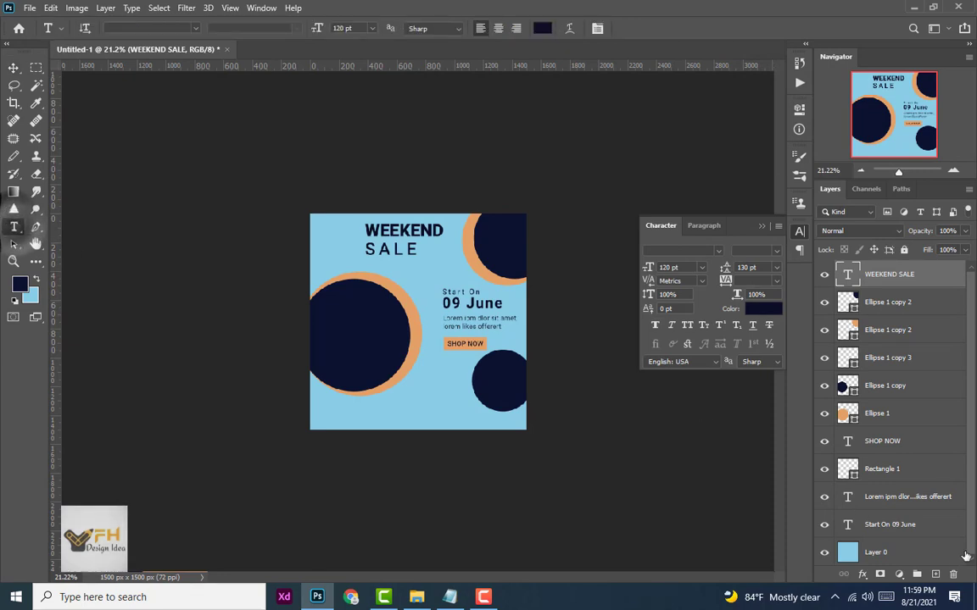
pyautogui.click(483, 384)
pyautogui.hotkey('ctrl', 'v')
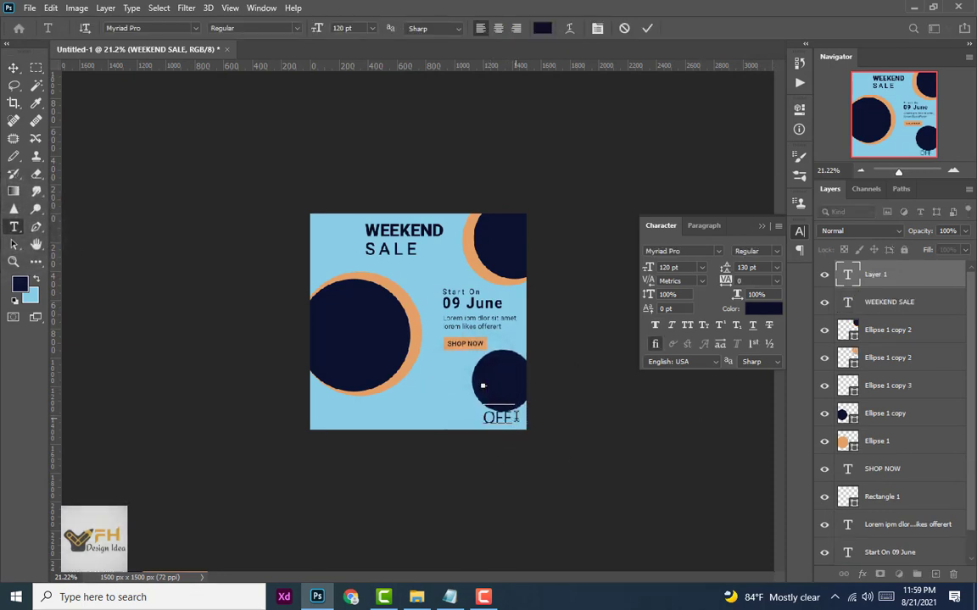
# Color the "40% OFF" text white (ffffff) and move it up inside the small navy circle.
pyautogui.hotkey('ctrl', 'a')
pyautogui.click(762, 309)
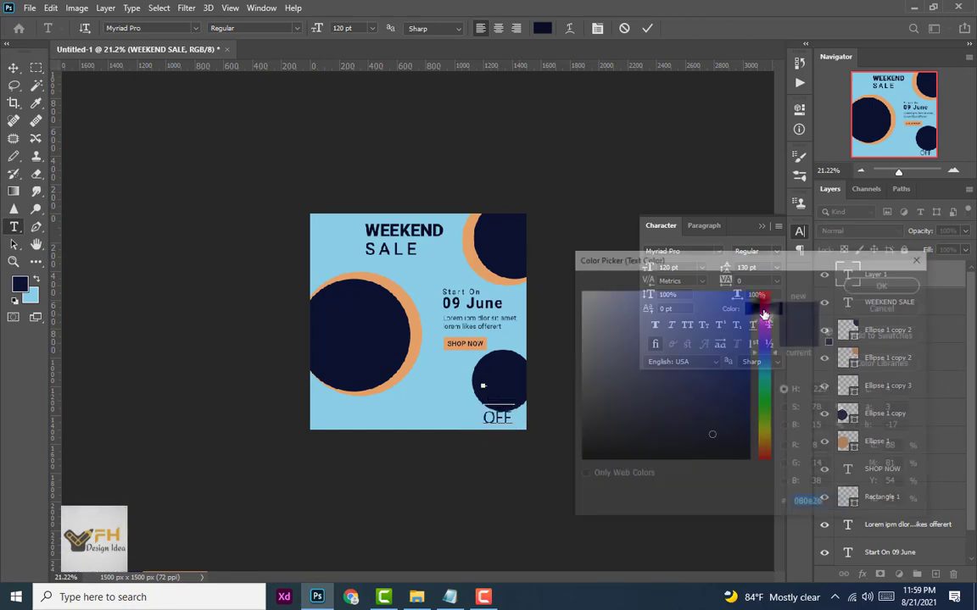
pyautogui.moveTo(704, 305); pyautogui.dragTo(578, 290)
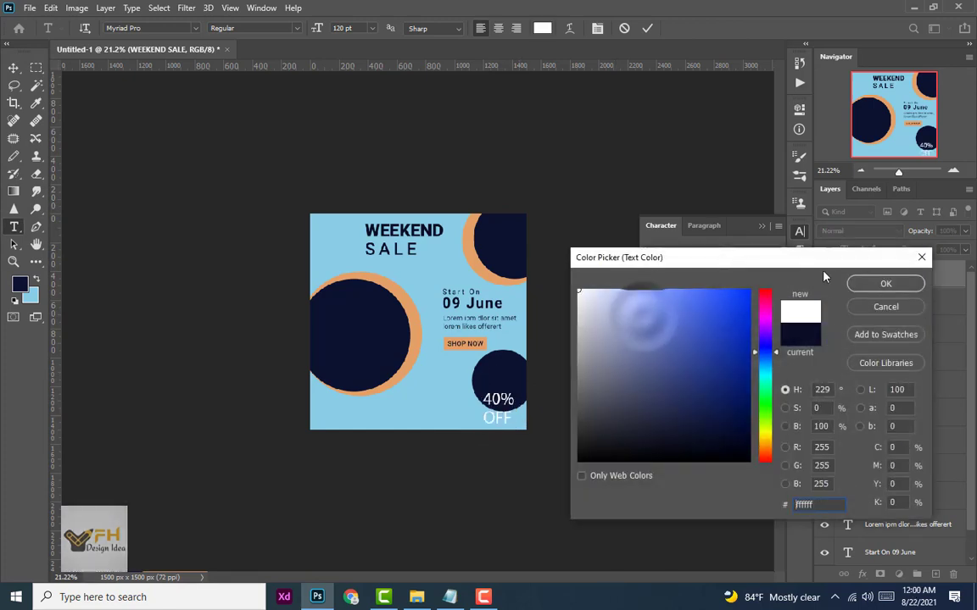
pyautogui.click(885, 283)
pyautogui.click(12, 66)
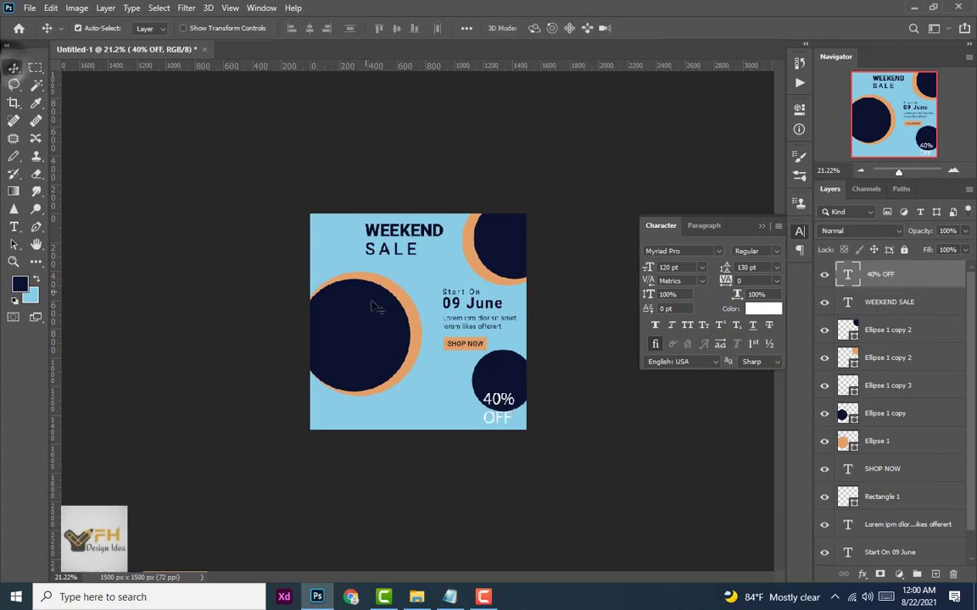
pyautogui.moveTo(511, 409); pyautogui.dragTo(518, 346)
# Set only the "40%" line of the discount text to the Roboto font in the Black weight.
pyautogui.doubleClick(499, 373)
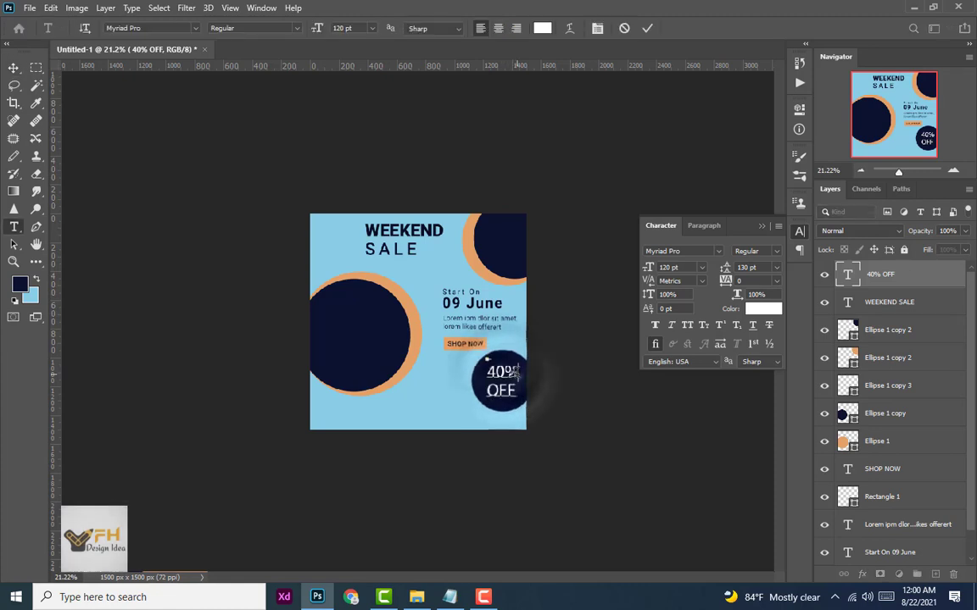
pyautogui.click(767, 251)
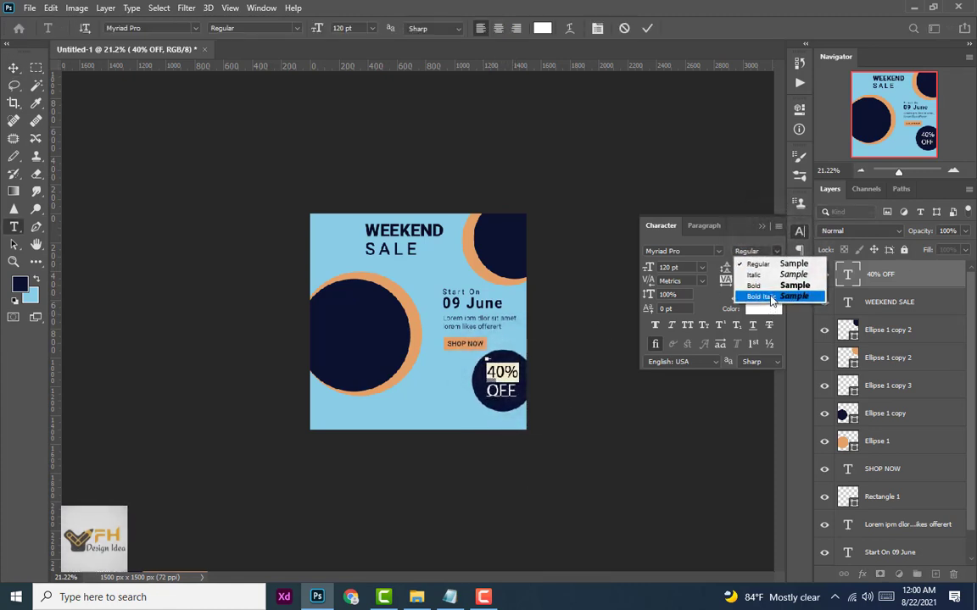
pyautogui.click(722, 253)
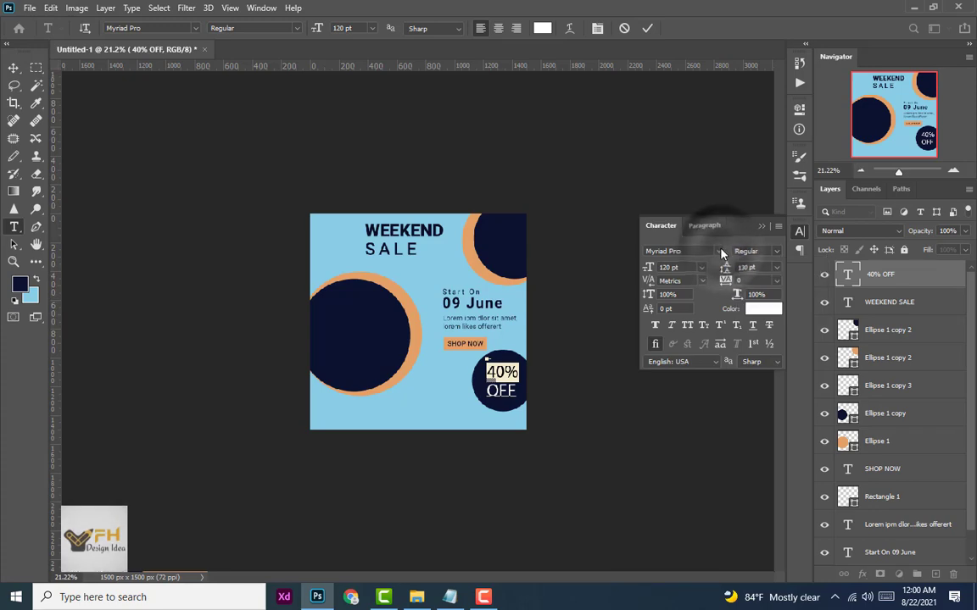
pyautogui.scroll(10, 725, 332)
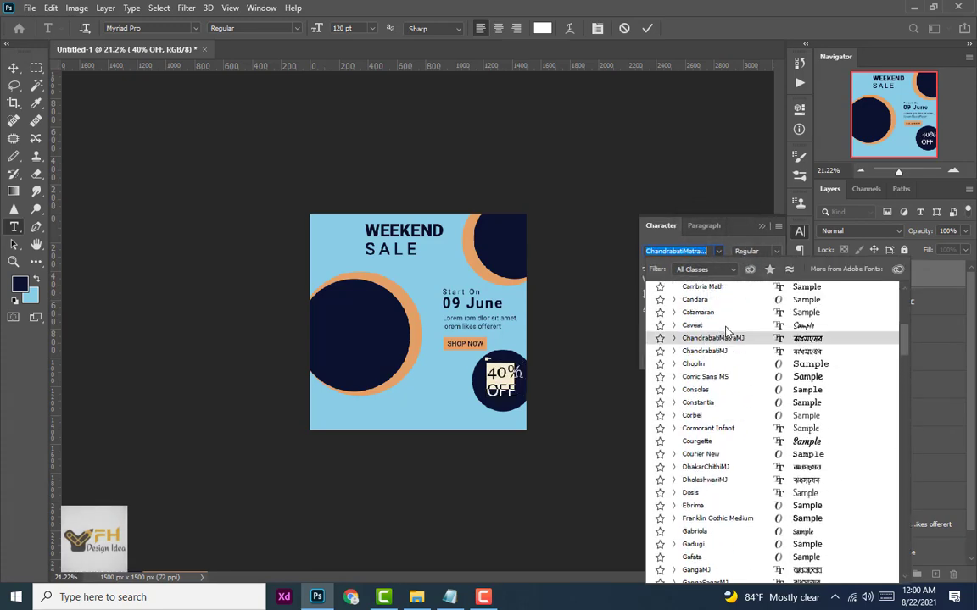
pyautogui.scroll(10, 725, 332)
pyautogui.click(702, 291)
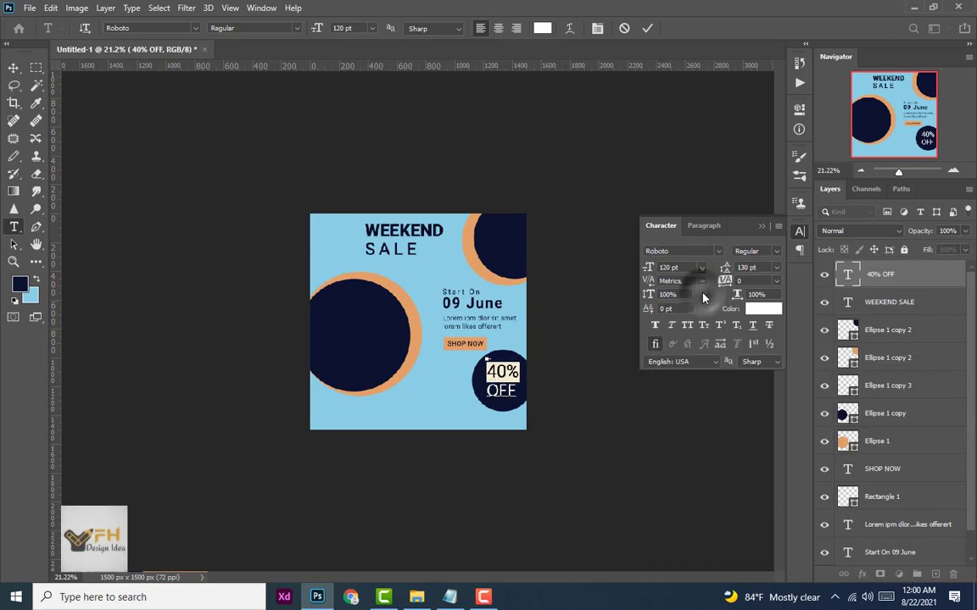
pyautogui.click(767, 251)
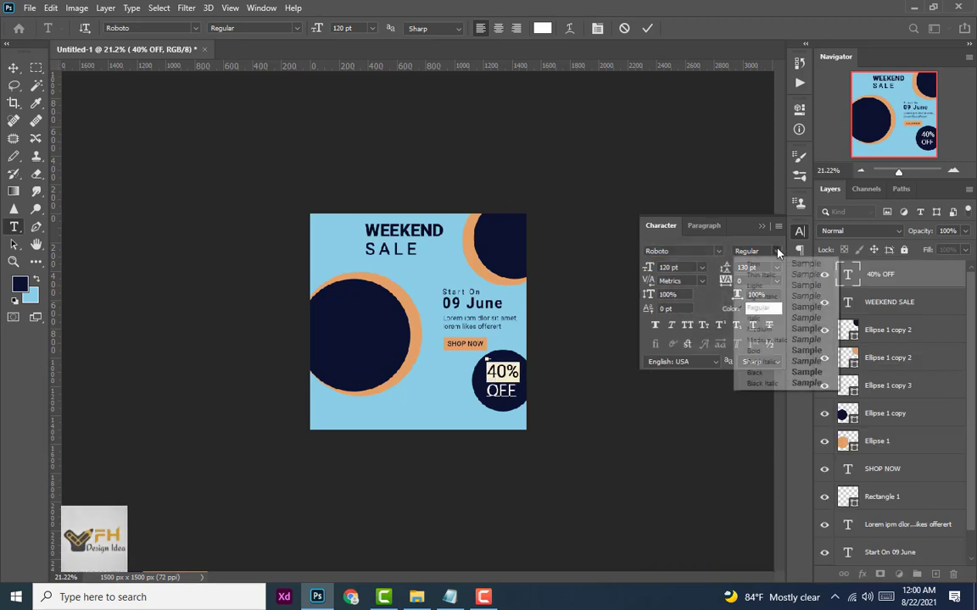
pyautogui.click(772, 373)
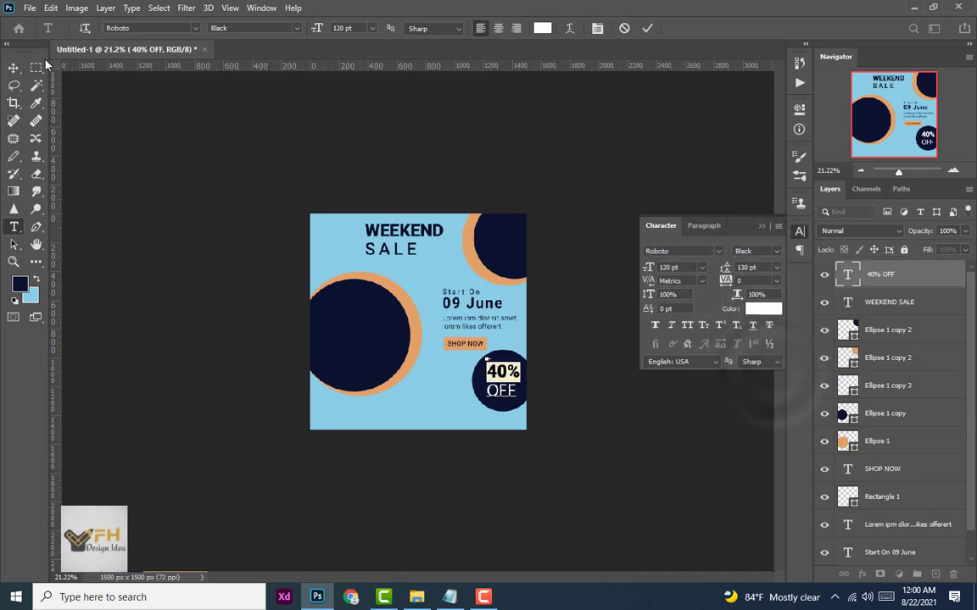
pyautogui.click(13, 68)
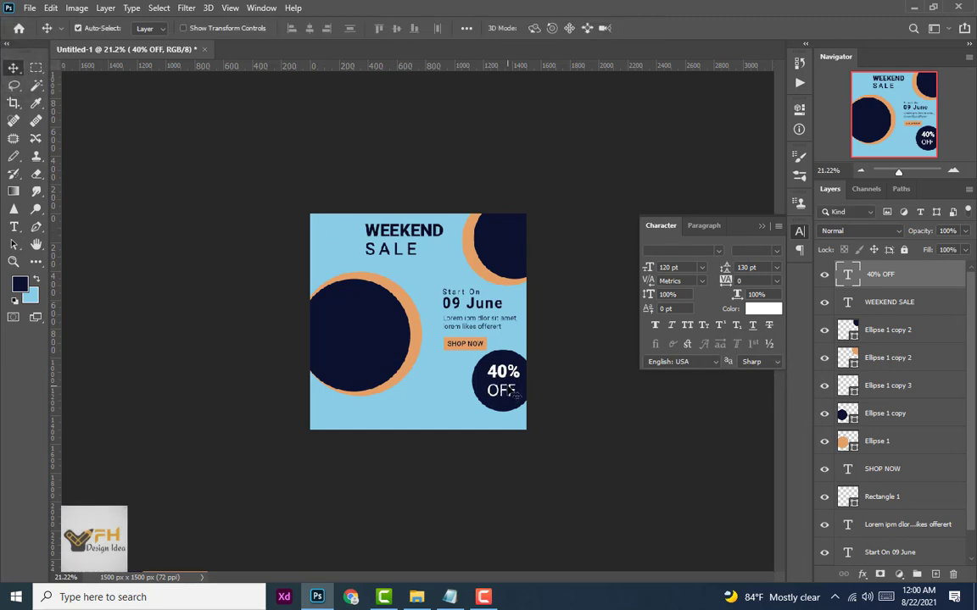
# Set the font size of the "OFF" line in the discount text to 100 pt.
pyautogui.keyDown('alt'); pyautogui.scroll(3, 514, 393); pyautogui.keyUp('alt')
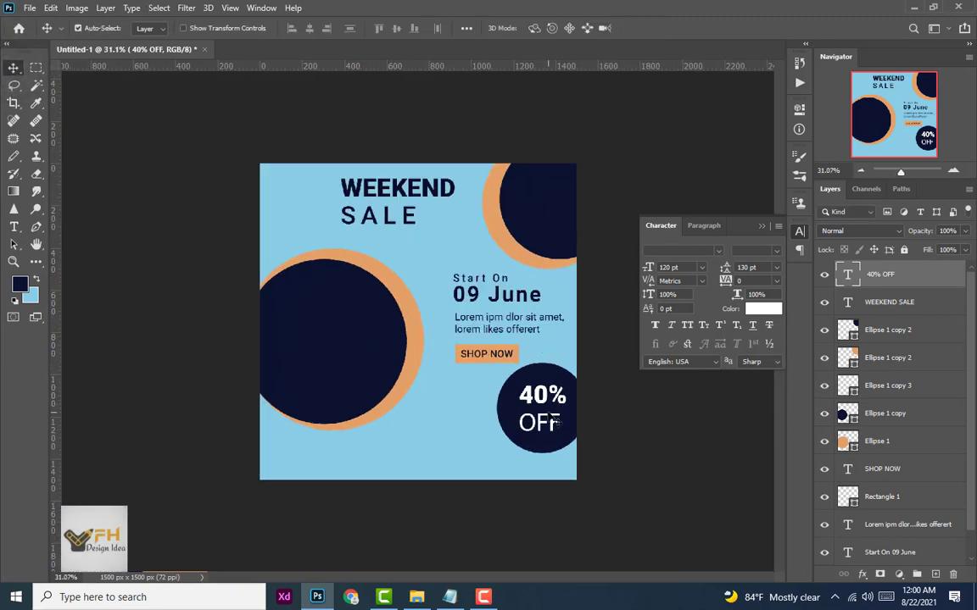
pyautogui.keyDown('alt'); pyautogui.scroll(2, 555, 422); pyautogui.keyUp('alt')
pyautogui.doubleClick(579, 455)
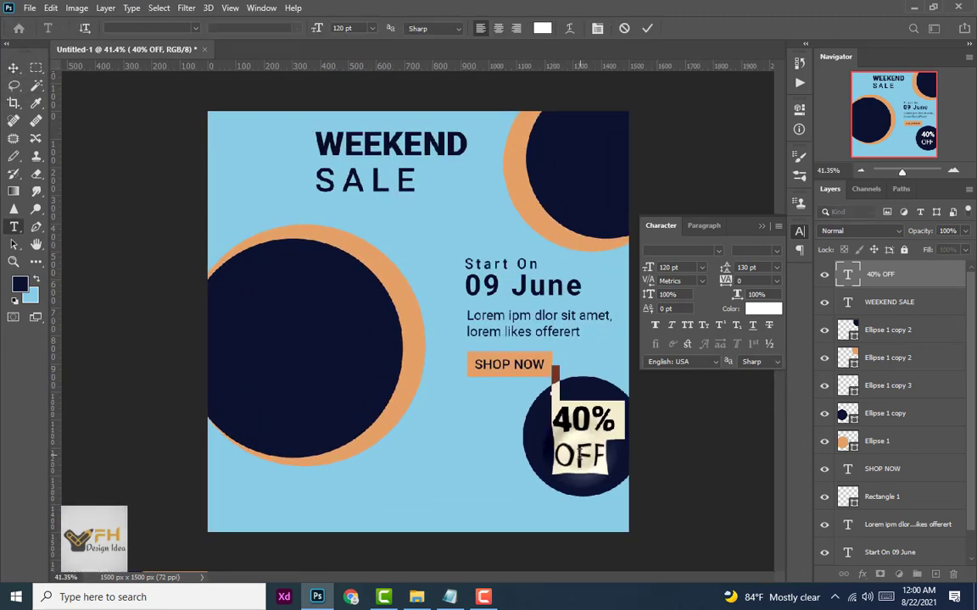
pyautogui.moveTo(549, 456); pyautogui.dragTo(621, 460)
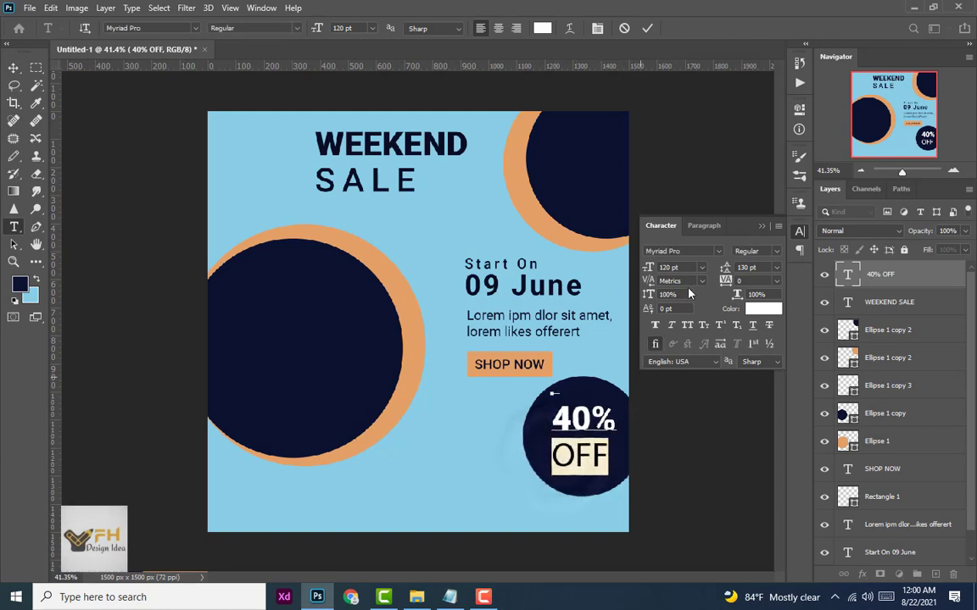
pyautogui.click(678, 267)
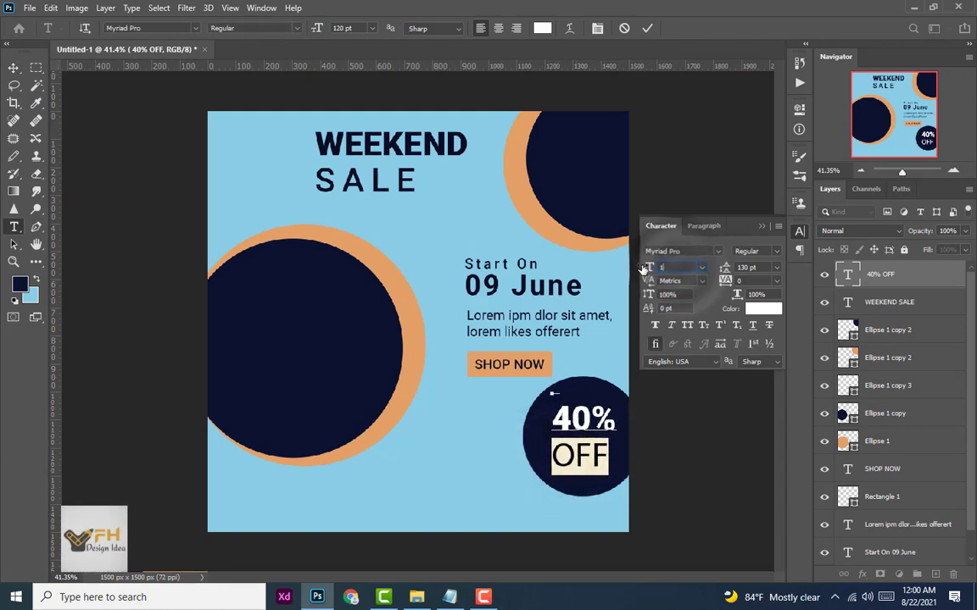
pyautogui.write('100')
pyautogui.press('Return')
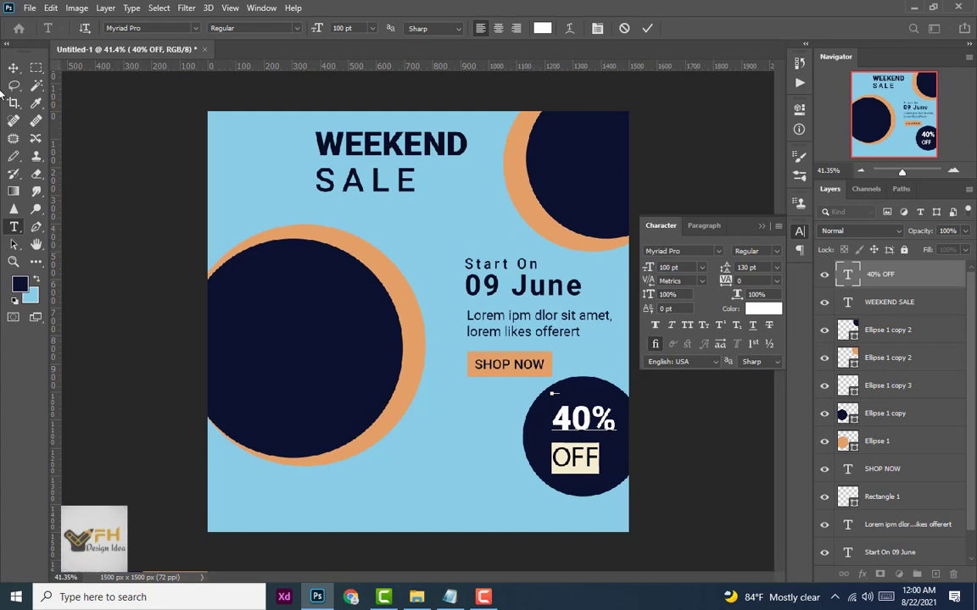
pyautogui.click(13, 68)
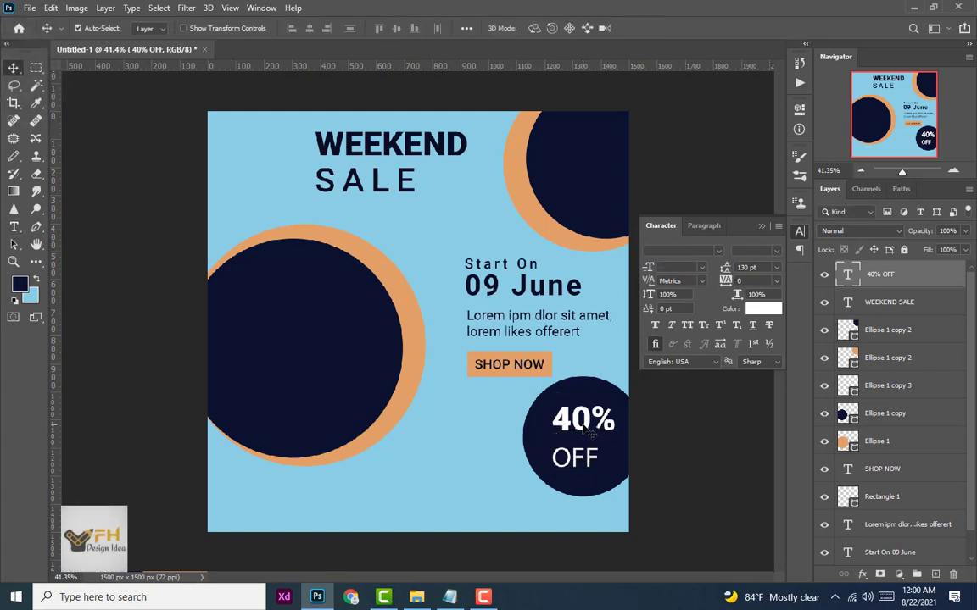
# Set the leading of the "40% OFF" text to Auto and center the text on the small navy circle.
pyautogui.click(777, 268)
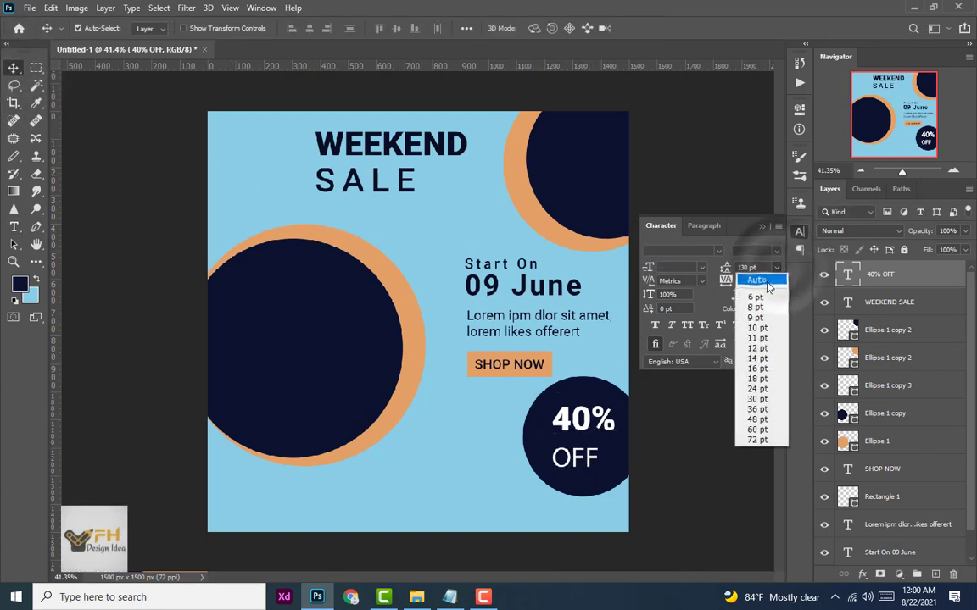
pyautogui.click(767, 287)
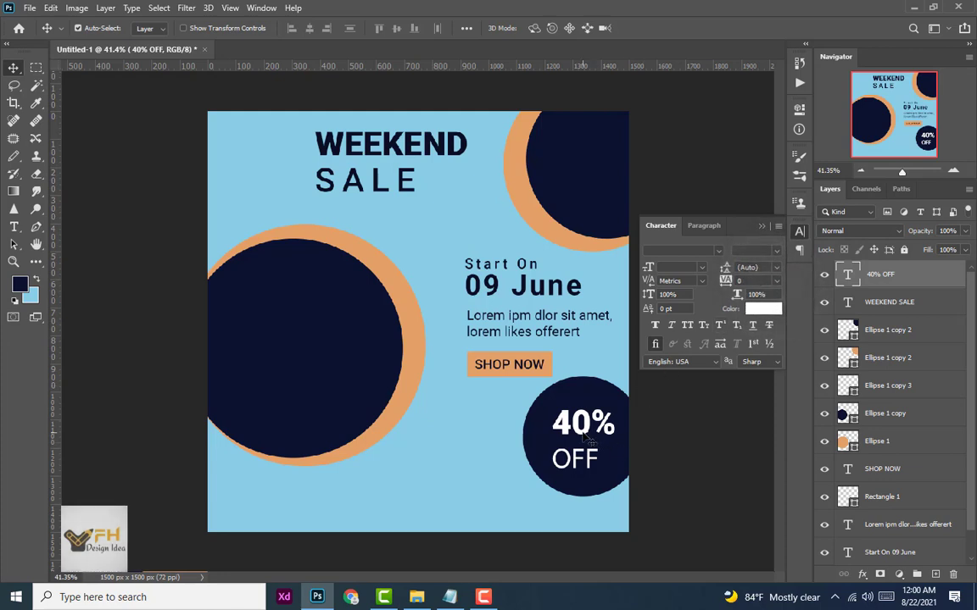
pyautogui.moveTo(584, 434); pyautogui.dragTo(577, 408)
pyautogui.click(186, 84)
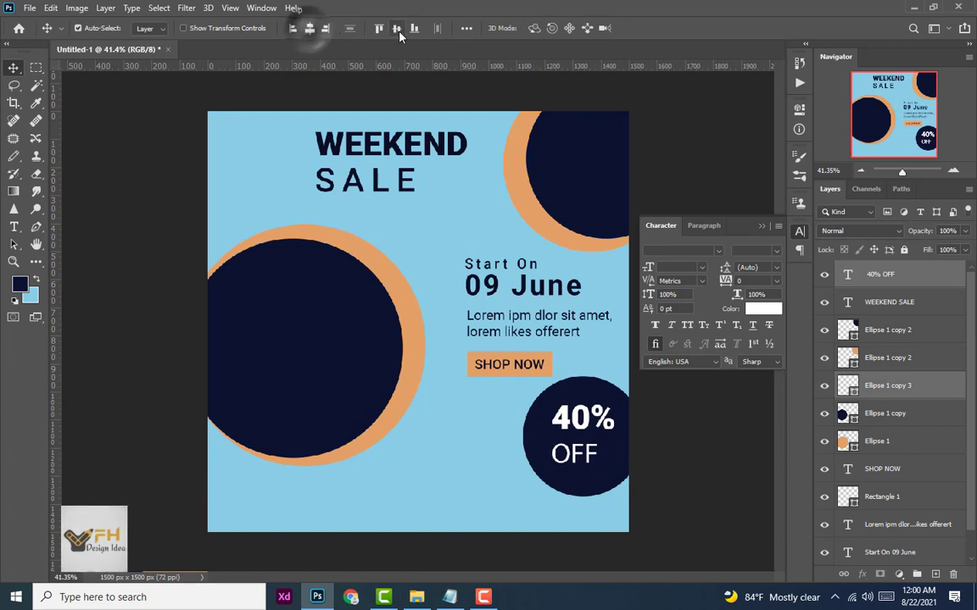
pyautogui.scroll(-3, 500, 265)
pyautogui.scroll(-1, 500, 265)
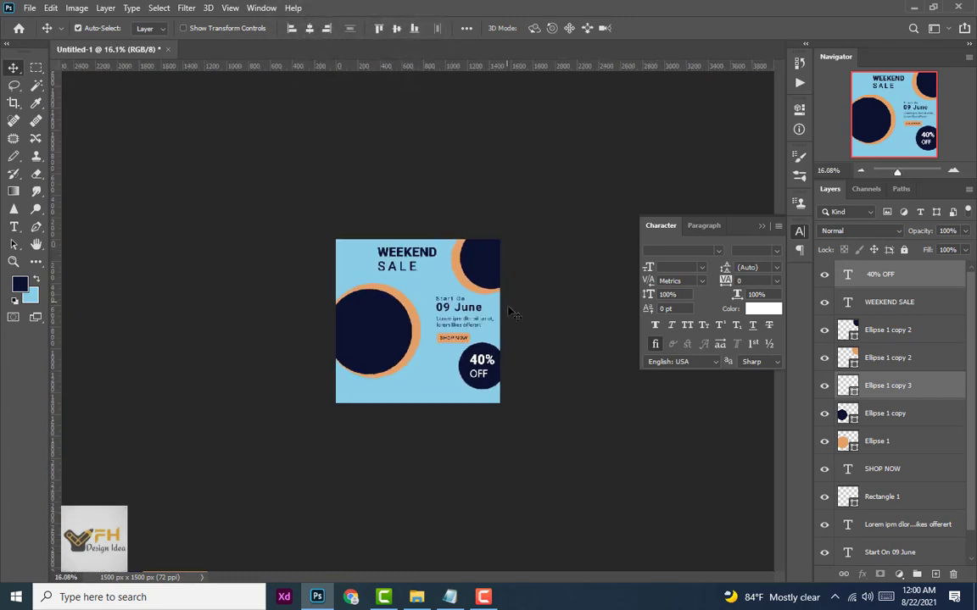
pyautogui.scroll(1, 501, 364)
pyautogui.scroll(2, 501, 372)
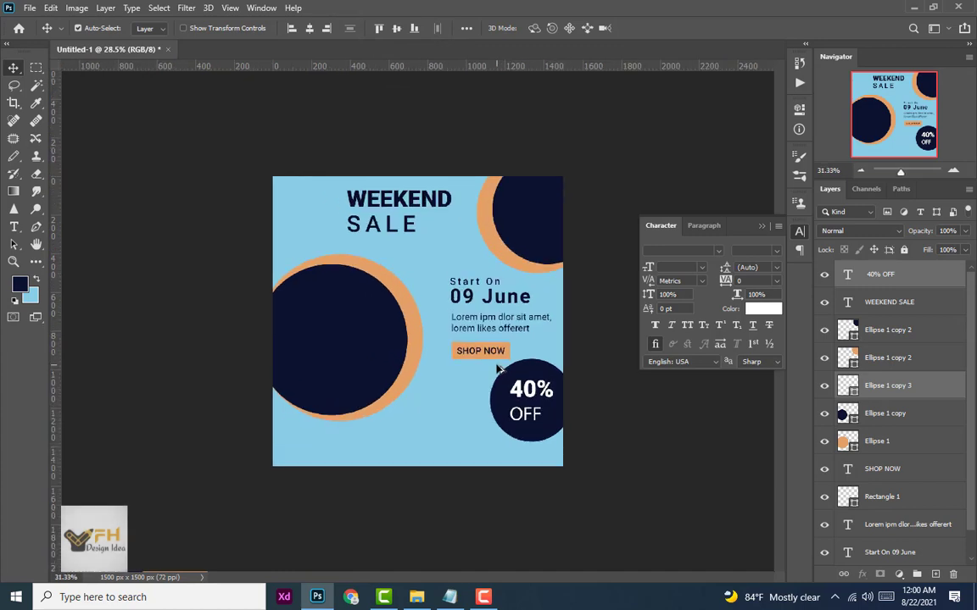
pyautogui.scroll(-2, 499, 367)
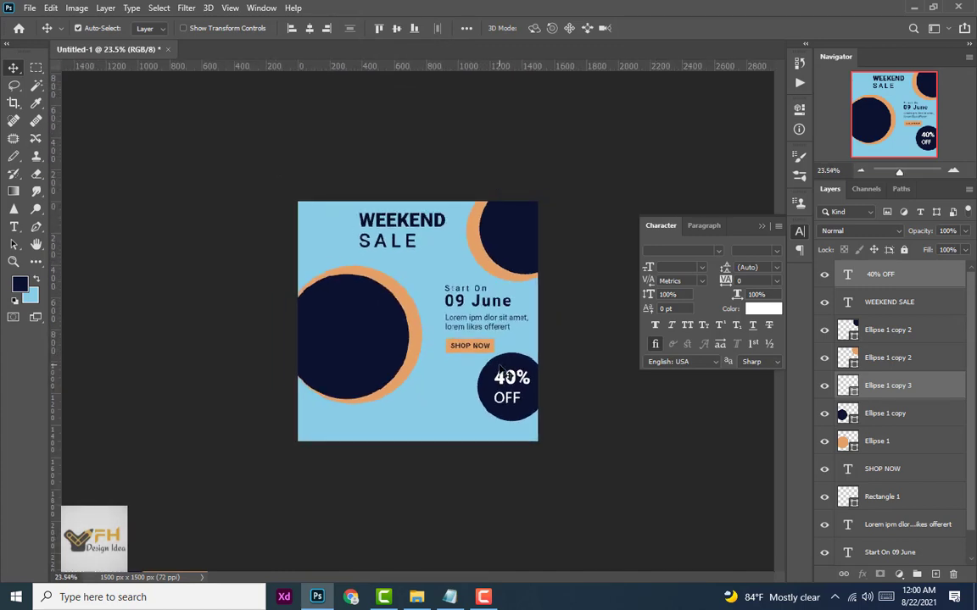
pyautogui.scroll(2, 499, 364)
pyautogui.scroll(-2, 501, 363)
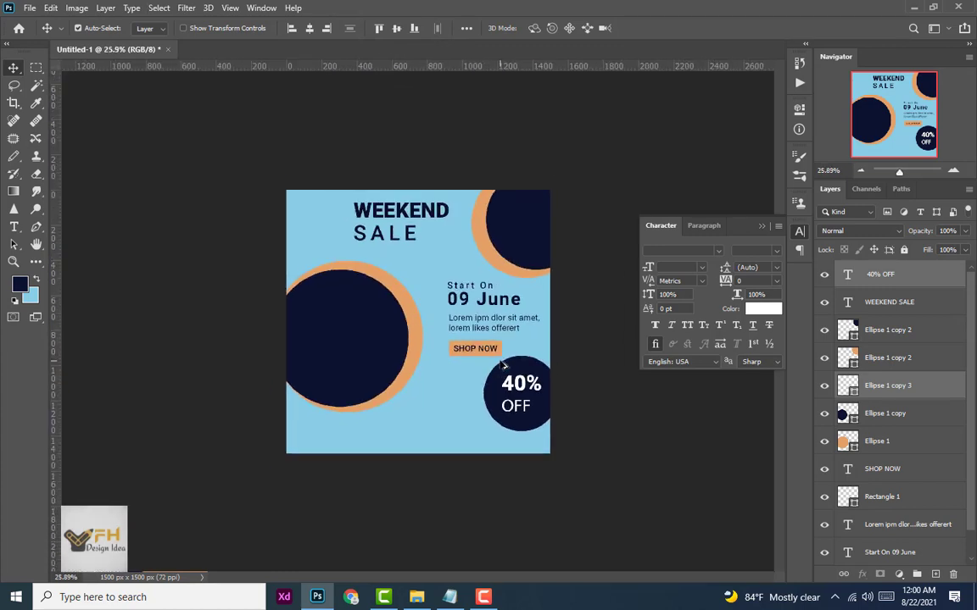
pyautogui.scroll(2, 500, 363)
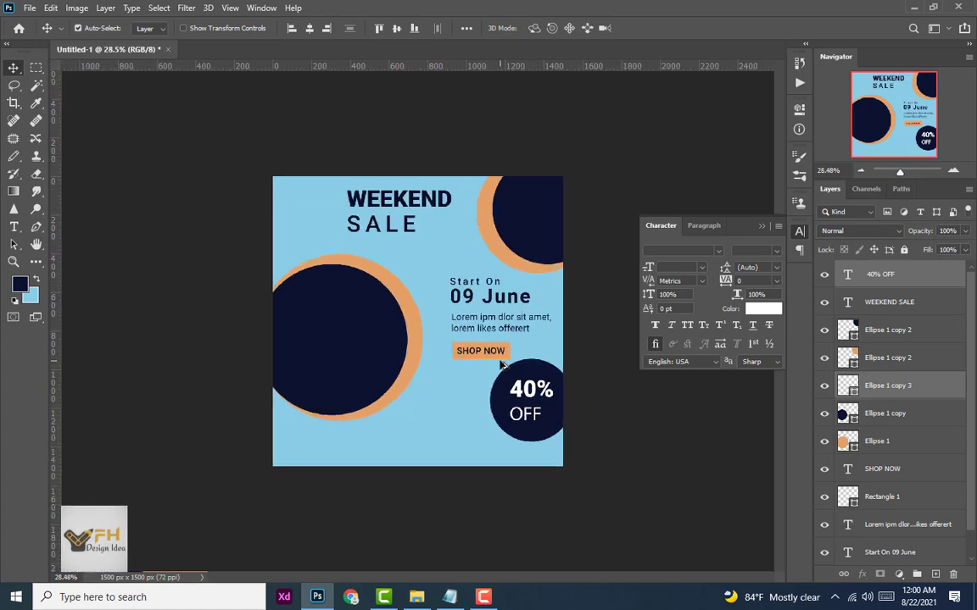
pyautogui.scroll(-1, 501, 365)
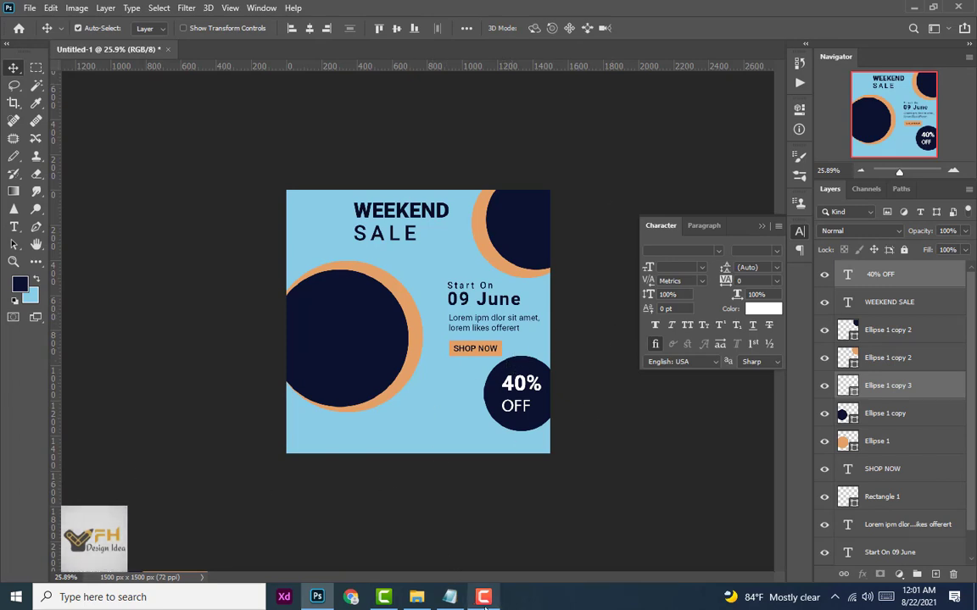
# Copy the "FOR ALL VARIANTS" lines from the Notepad text document and return to the Photoshop design.
pyautogui.click(449, 597)
pyautogui.moveTo(366, 294)
pyautogui.mouseDown()
pyautogui.moveTo(412, 308)
pyautogui.moveTo(367, 309)
pyautogui.moveTo(366, 295)
pyautogui.mouseUp()
pyautogui.rightClick(366, 297)
pyautogui.click(418, 341)
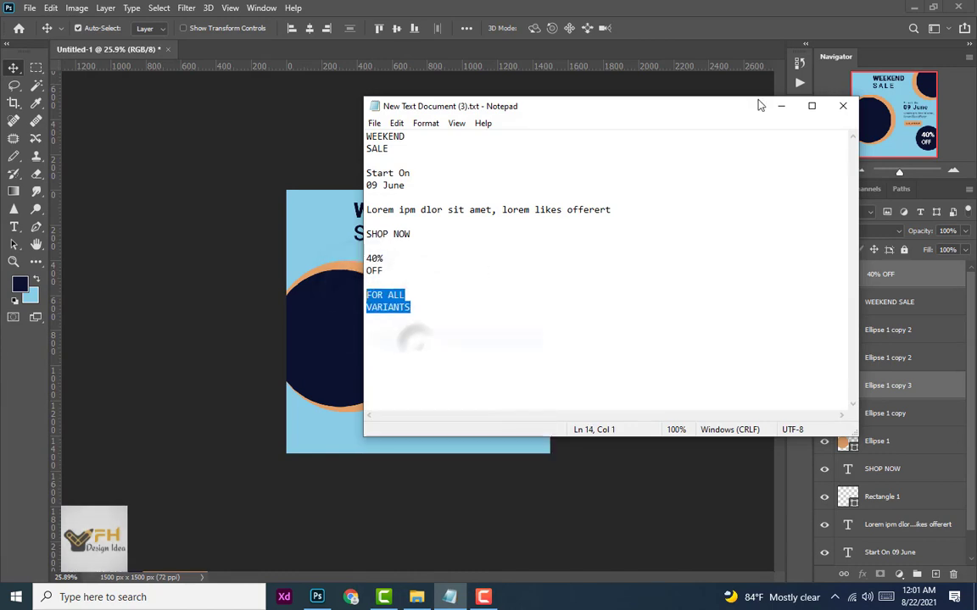
pyautogui.click(780, 107)
# Add a new layer and paste "FOR ALL VARIANTS" as text near the canvas's lower edge, beside the small navy circle.
pyautogui.click(15, 229)
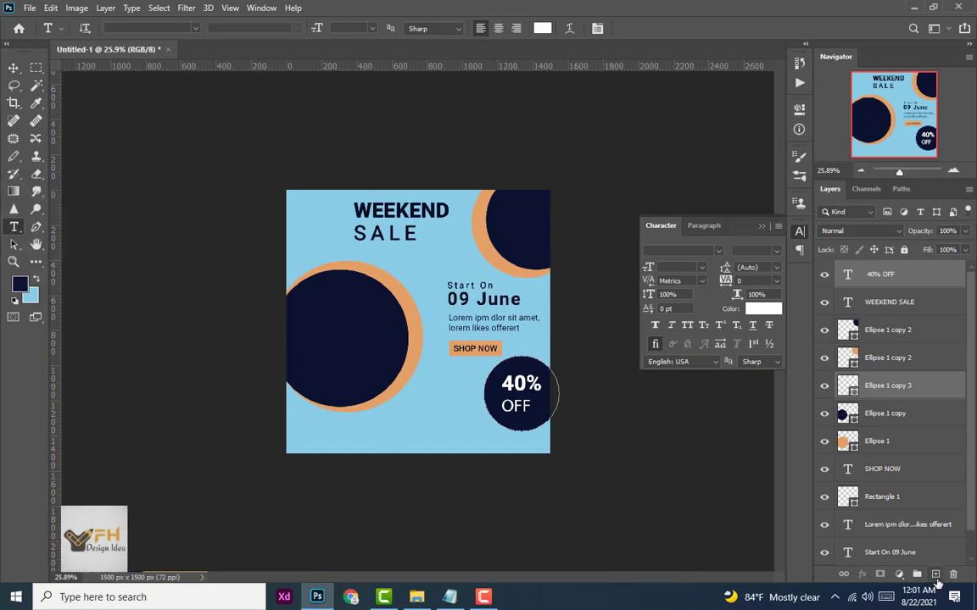
pyautogui.click(935, 574)
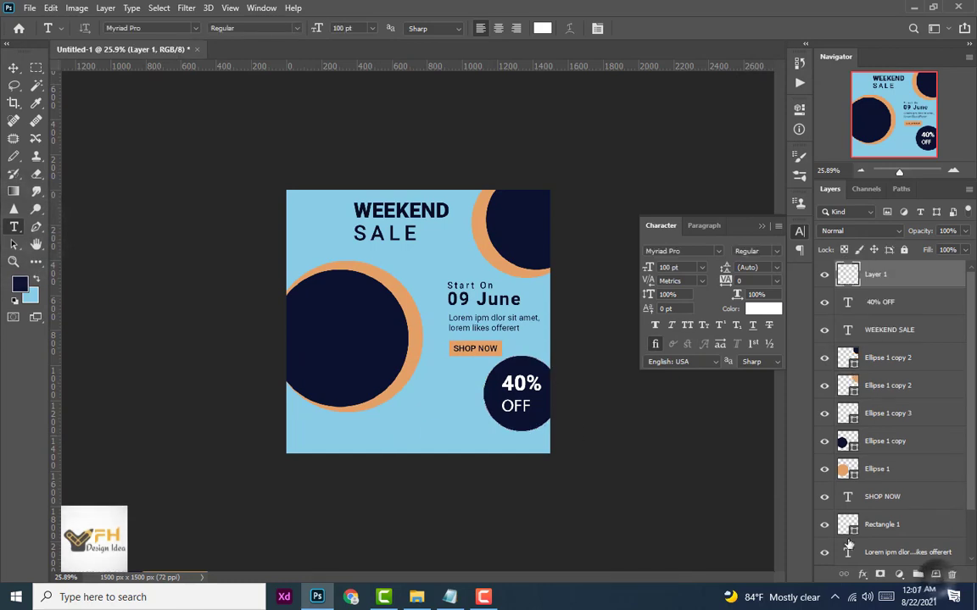
pyautogui.click(401, 428)
pyautogui.hotkey('ctrl', 'v')
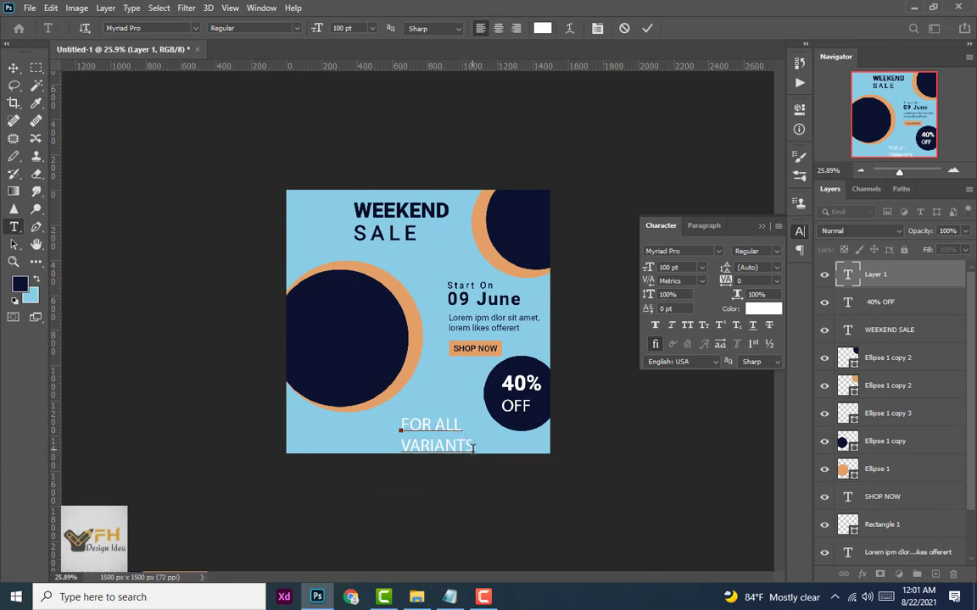
# Set the whole "FOR ALL VARIANTS" text to 120 pt and move it slightly up and left.
pyautogui.hotkey('ctrl', 'a')
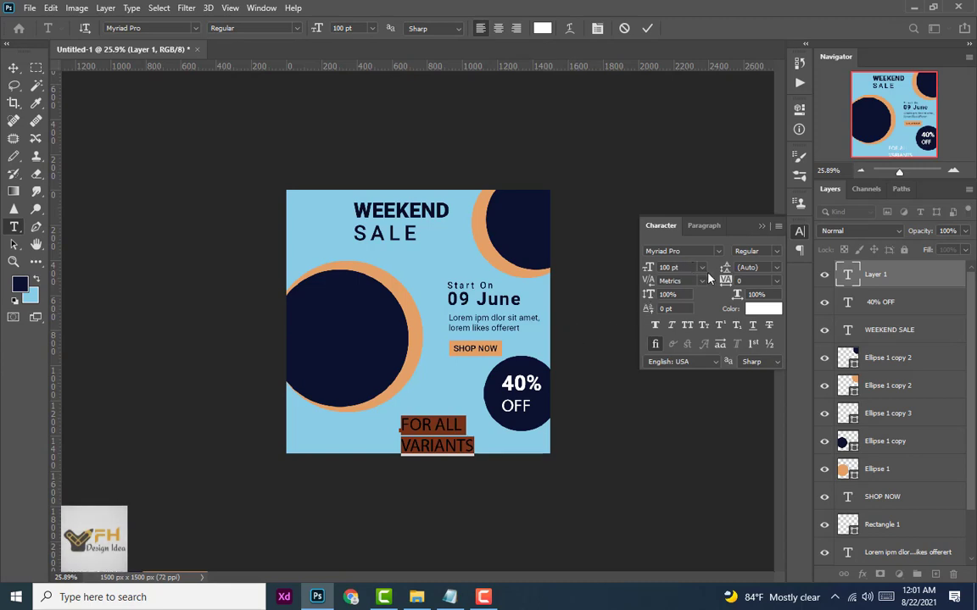
pyautogui.write('120')
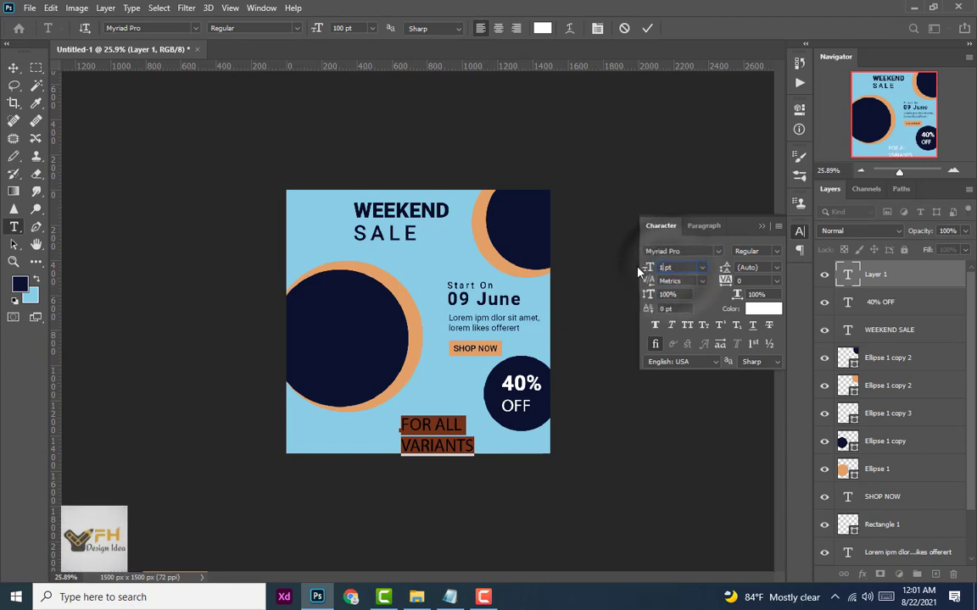
pyautogui.press('Return')
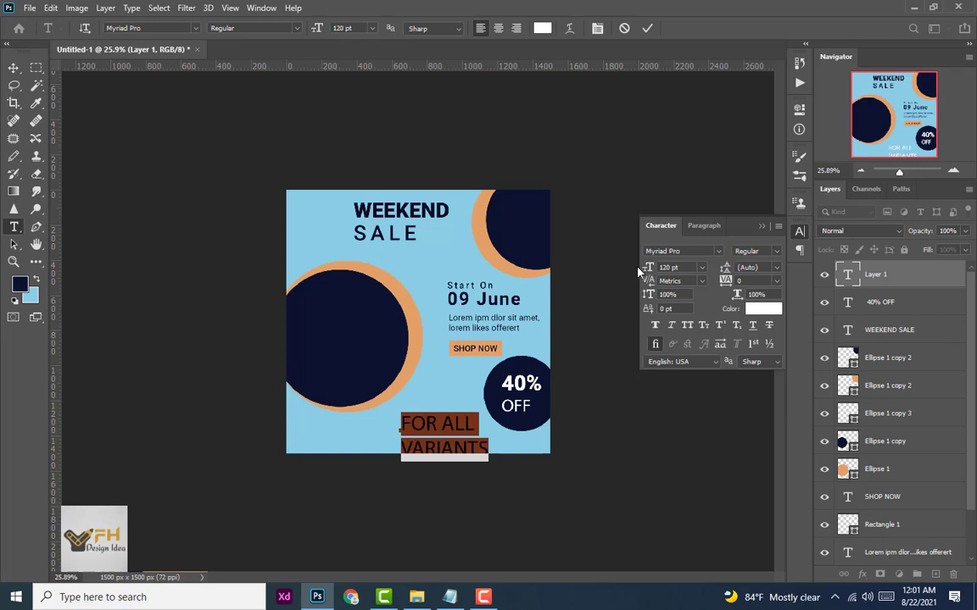
pyautogui.click(14, 73)
pyautogui.moveTo(434, 430); pyautogui.dragTo(383, 417)
# Set only the "FOR ALL" line to the Roboto font in the Black weight.
pyautogui.doubleClick(458, 419)
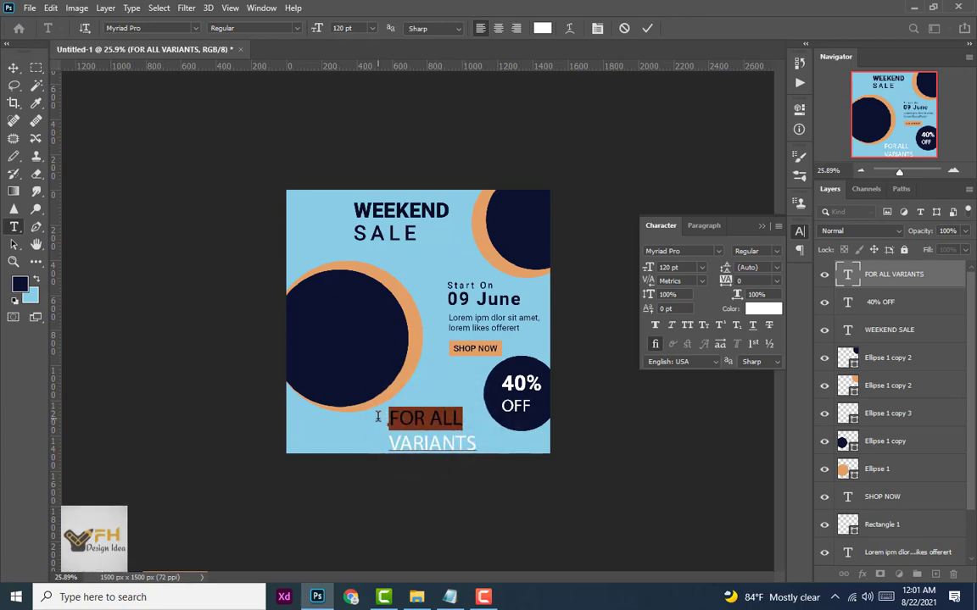
pyautogui.click(719, 251)
pyautogui.scroll(10, 727, 339)
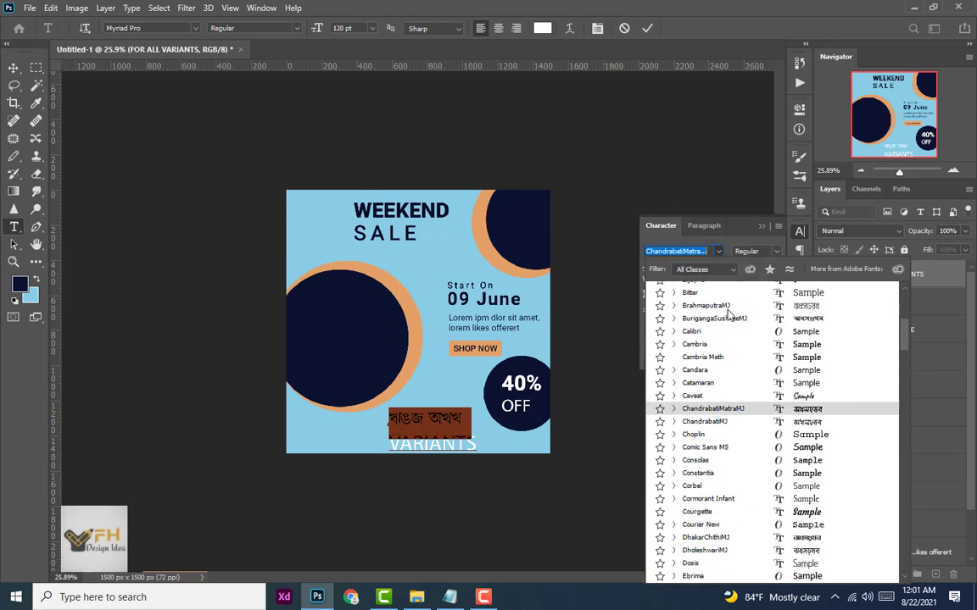
pyautogui.scroll(-10, 728, 339)
pyautogui.click(709, 291)
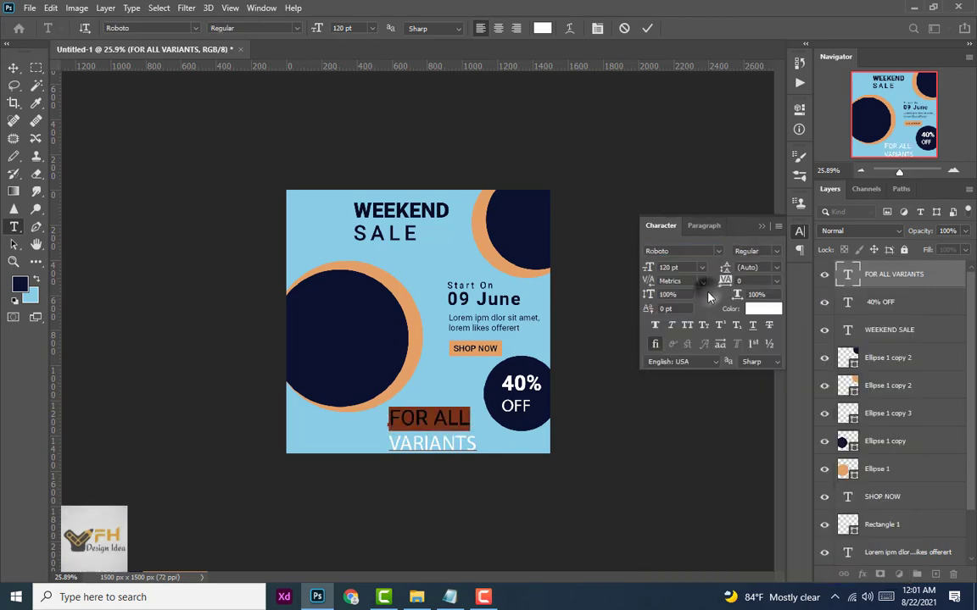
pyautogui.click(773, 255)
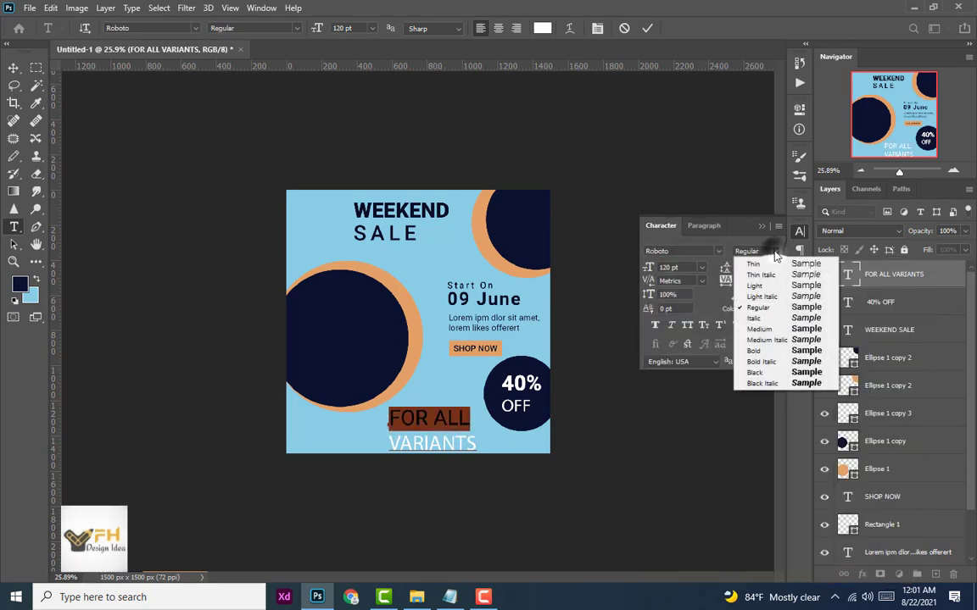
pyautogui.click(763, 372)
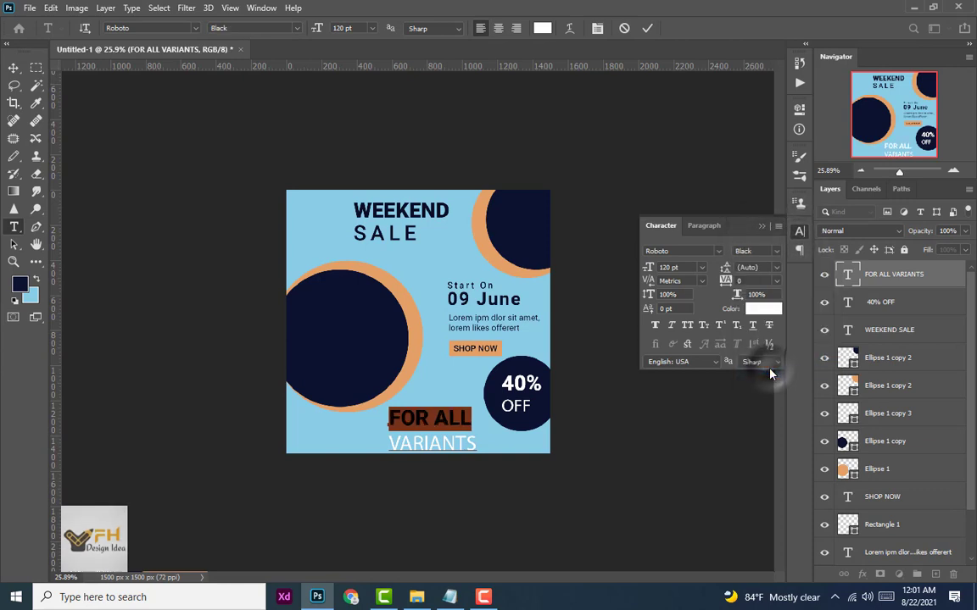
pyautogui.click(12, 69)
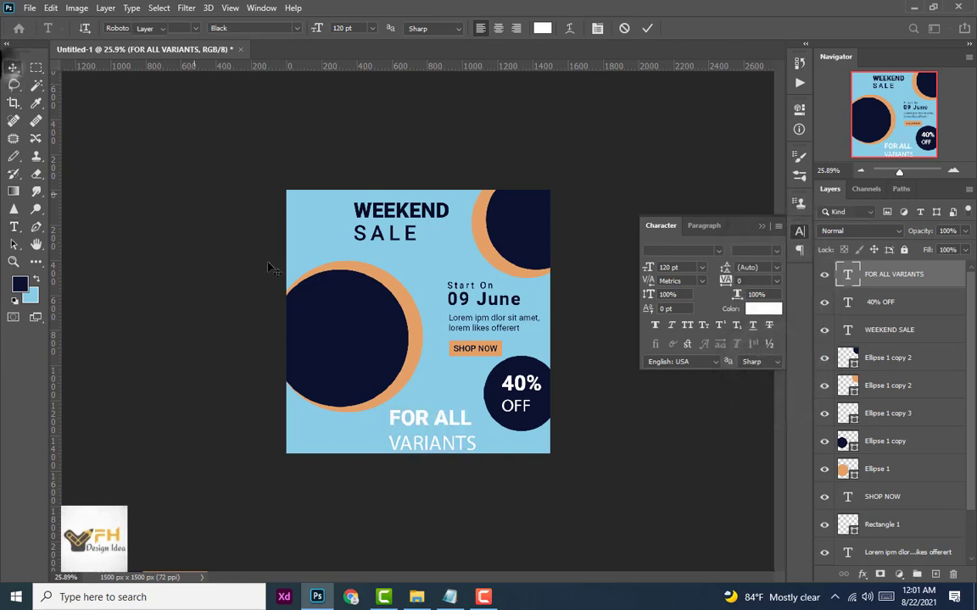
# Color the "FOR ALL VARIANTS" text navy (0b1230), sampled from the large navy circle.
pyautogui.doubleClick(431, 430)
pyautogui.click(763, 309)
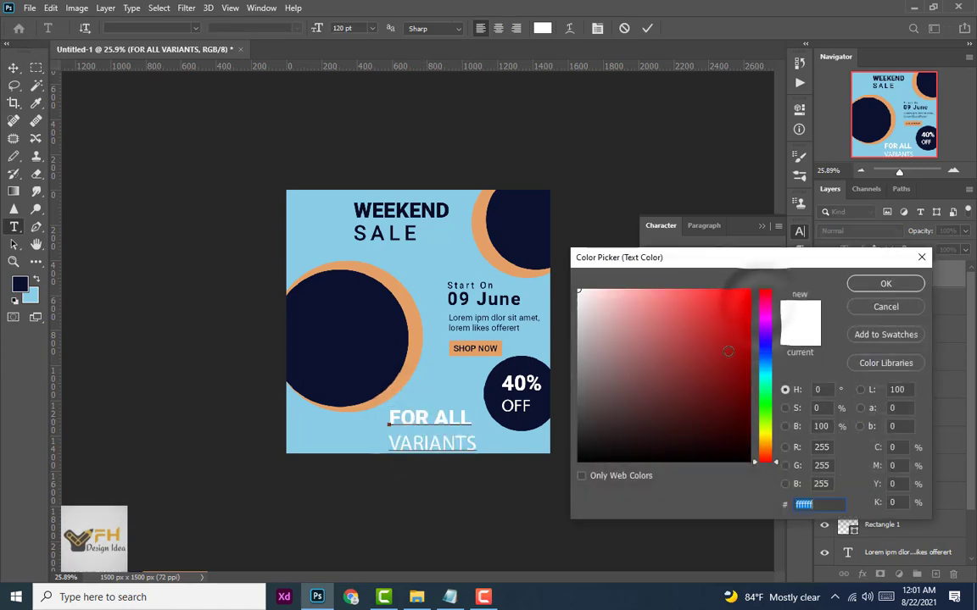
pyautogui.click(383, 324)
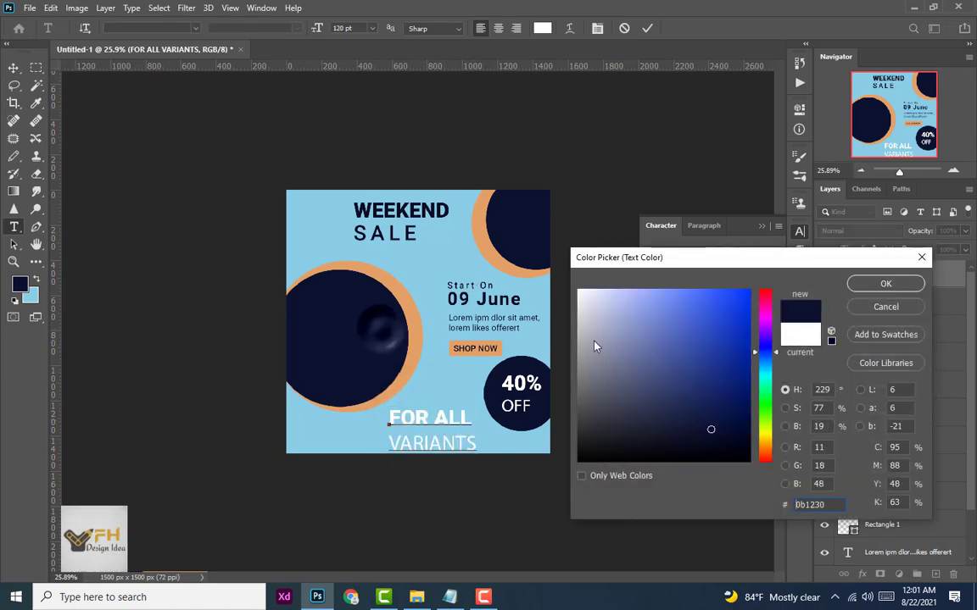
pyautogui.click(885, 283)
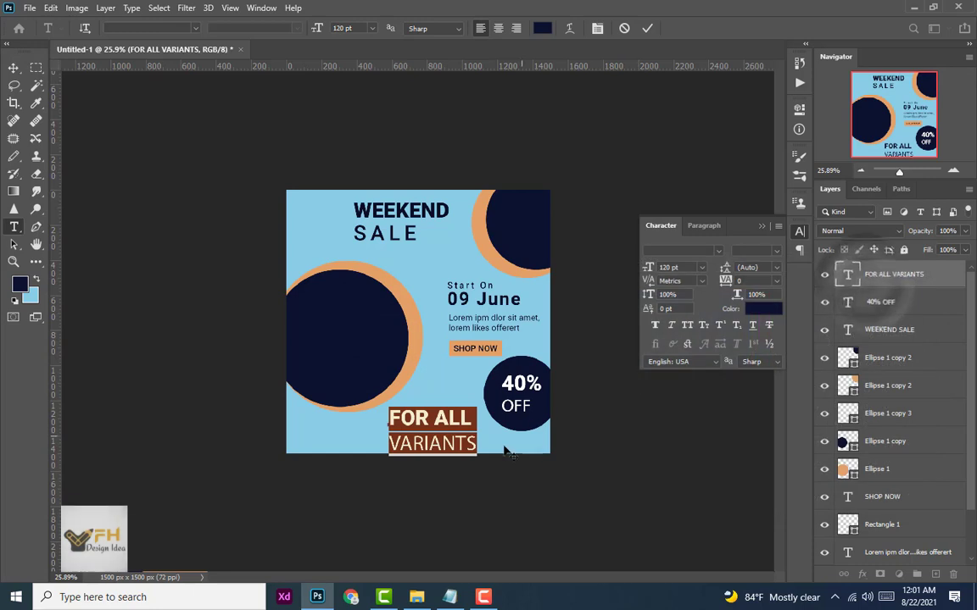
# Set the "VARIANTS" line to a font size of 90 pt with a tracking of 200.
pyautogui.click(475, 442)
pyautogui.moveTo(388, 442); pyautogui.dragTo(477, 443)
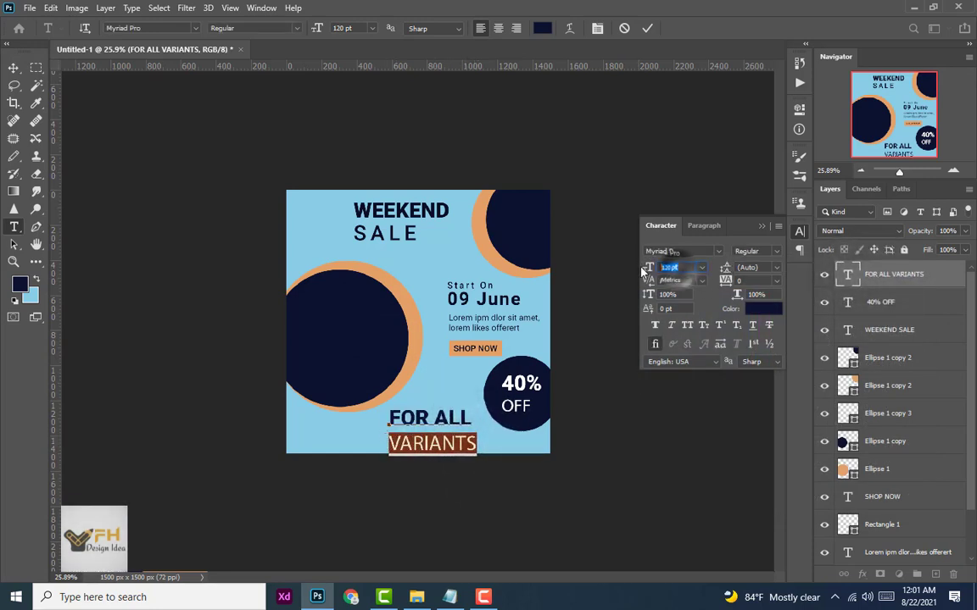
pyautogui.write('90')
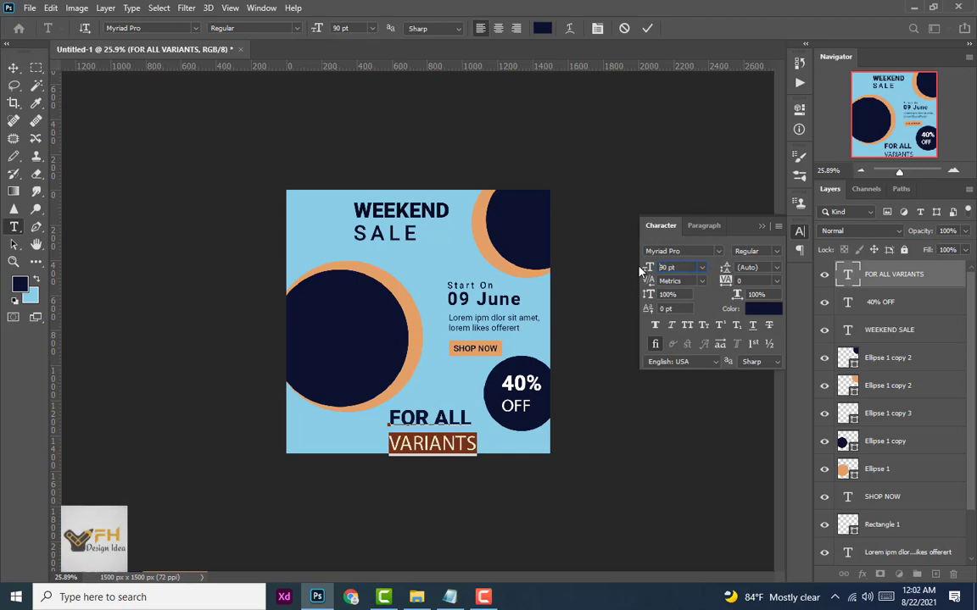
pyautogui.press('Return')
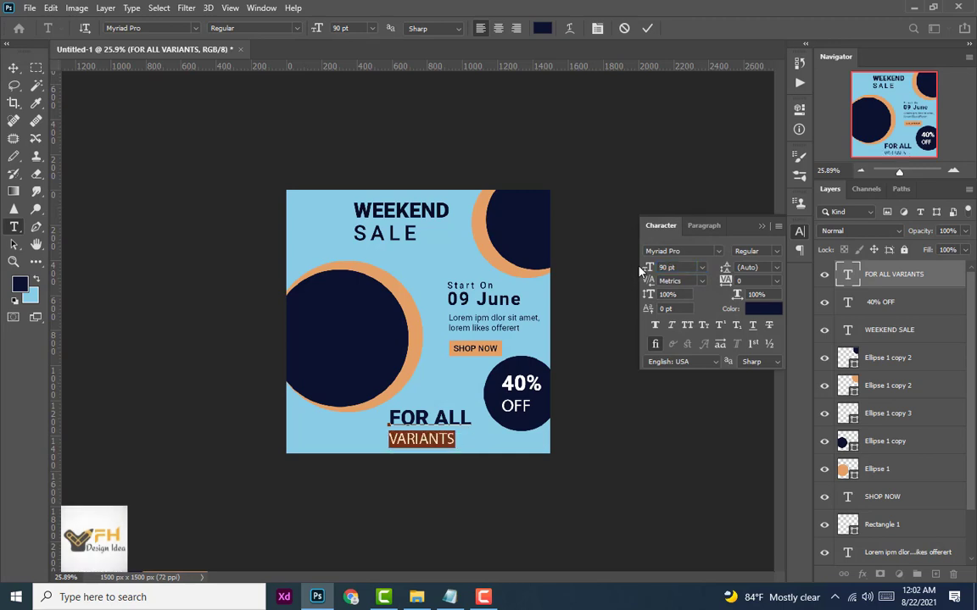
pyautogui.click(772, 281)
pyautogui.click(768, 432)
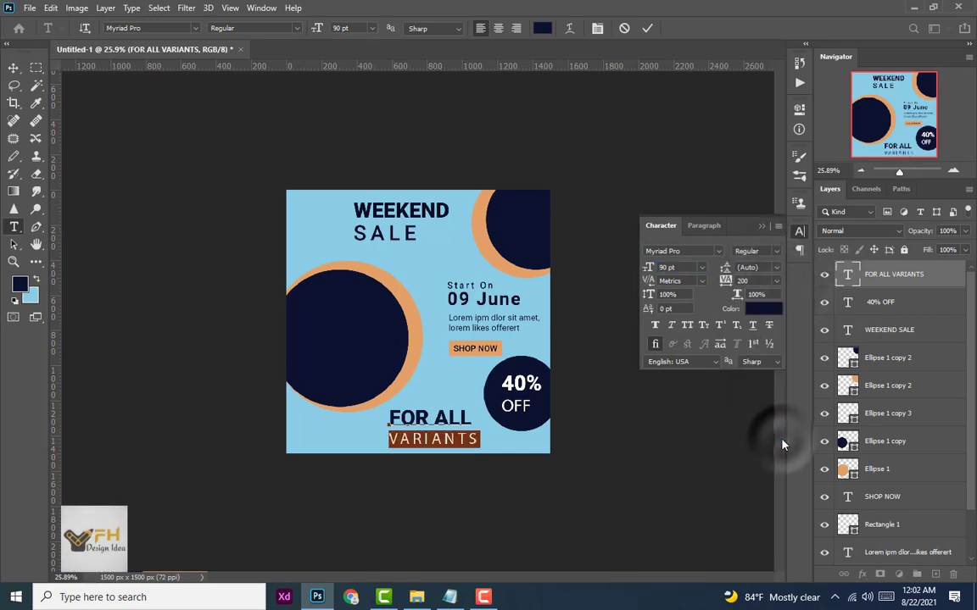
pyautogui.click(12, 67)
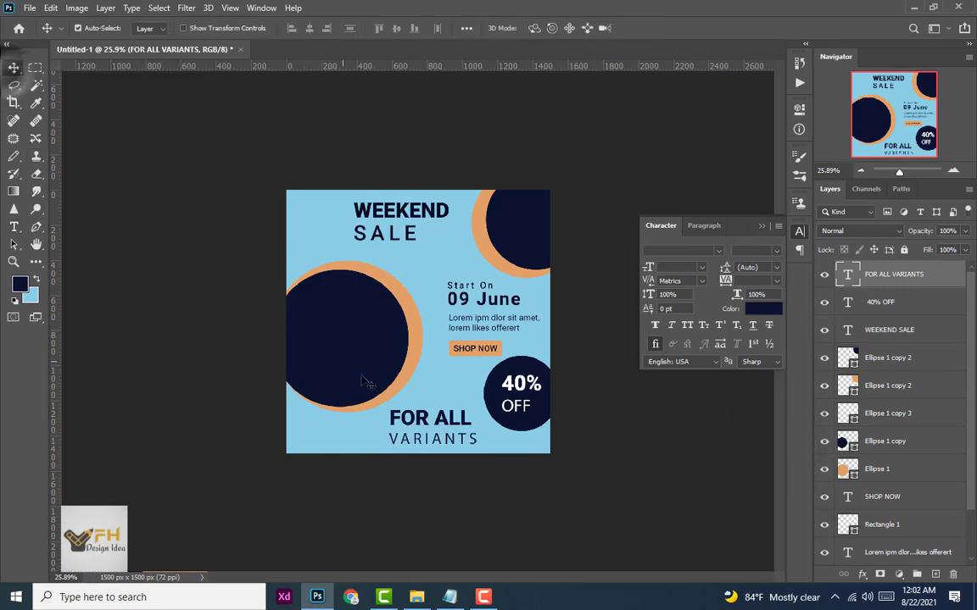
# Set only the "VARIANTS" line to the Roboto font in the Light weight.
pyautogui.scroll(-1, 447, 439)
pyautogui.scroll(1, 445, 441)
pyautogui.scroll(1, 444, 440)
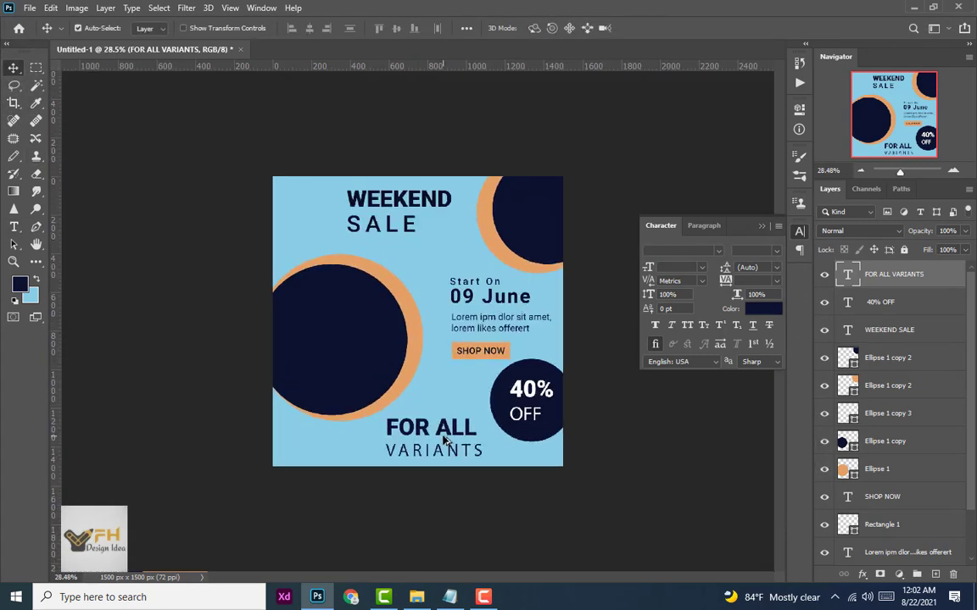
pyautogui.doubleClick(462, 455)
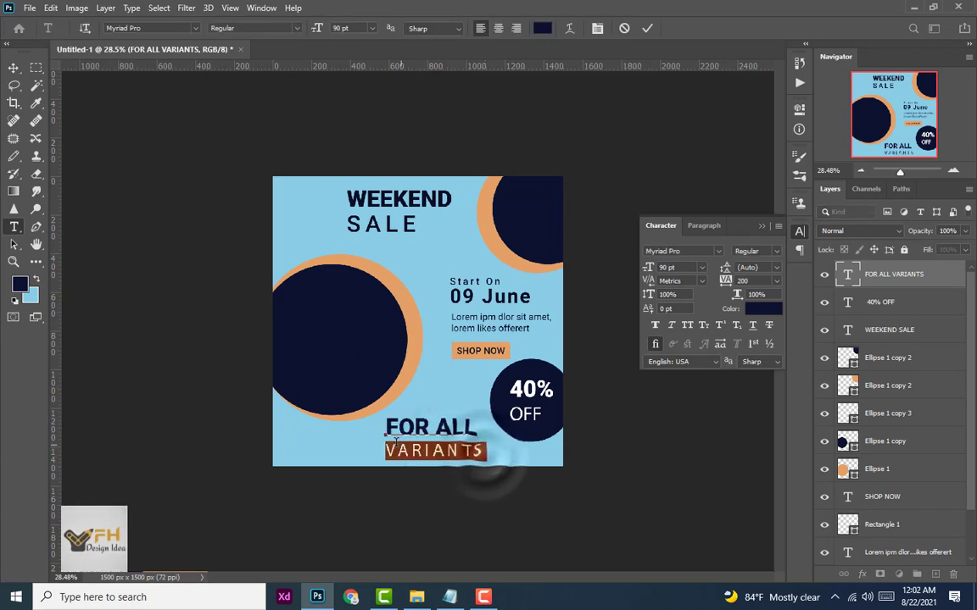
pyautogui.click(775, 250)
pyautogui.click(719, 254)
pyautogui.click(718, 255)
pyautogui.scroll(-10, 710, 320)
pyautogui.scroll(12, 711, 320)
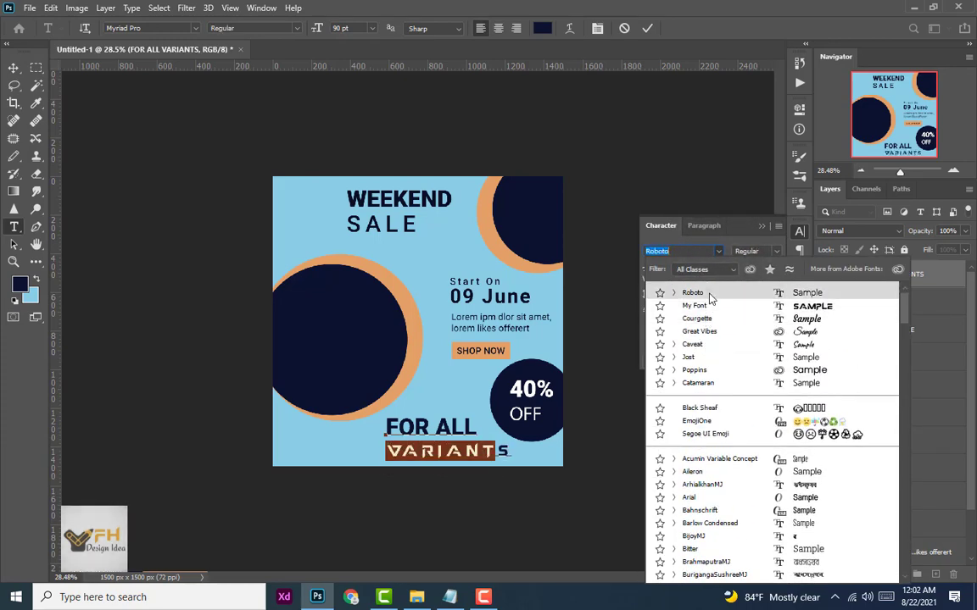
pyautogui.click(692, 292)
pyautogui.click(778, 251)
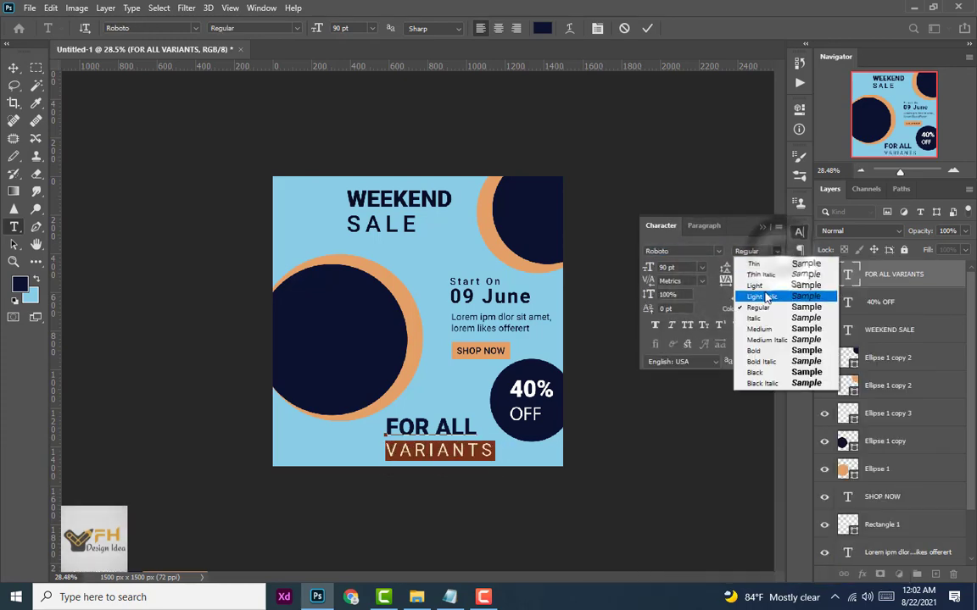
pyautogui.click(753, 285)
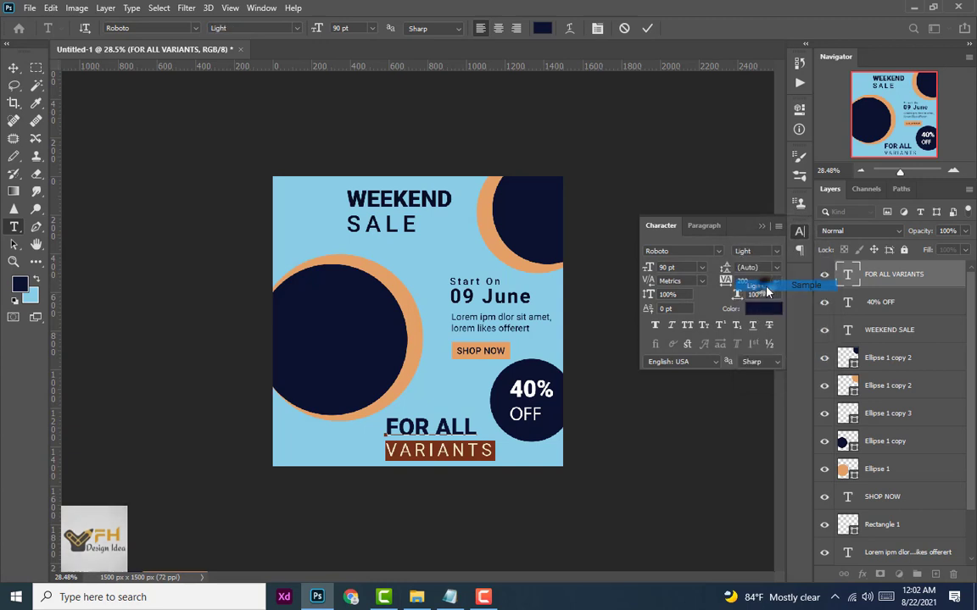
pyautogui.click(13, 67)
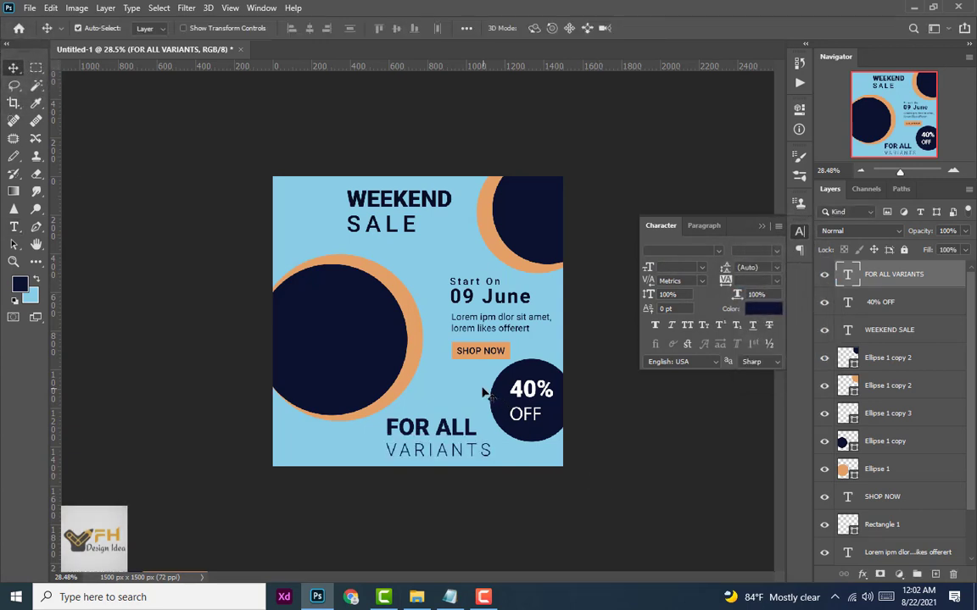
# Nudge the "FOR ALL VARIANTS" text slightly right and down near the canvas's lower edge.
pyautogui.scroll(-2, 475, 391)
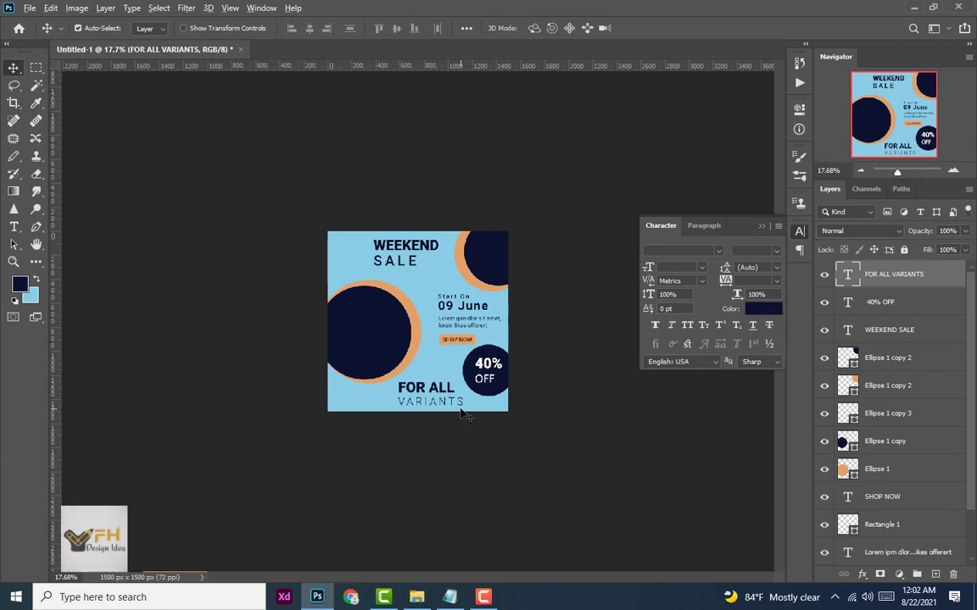
pyautogui.scroll(1, 462, 413)
pyautogui.scroll(-3, 466, 407)
pyautogui.scroll(4, 469, 401)
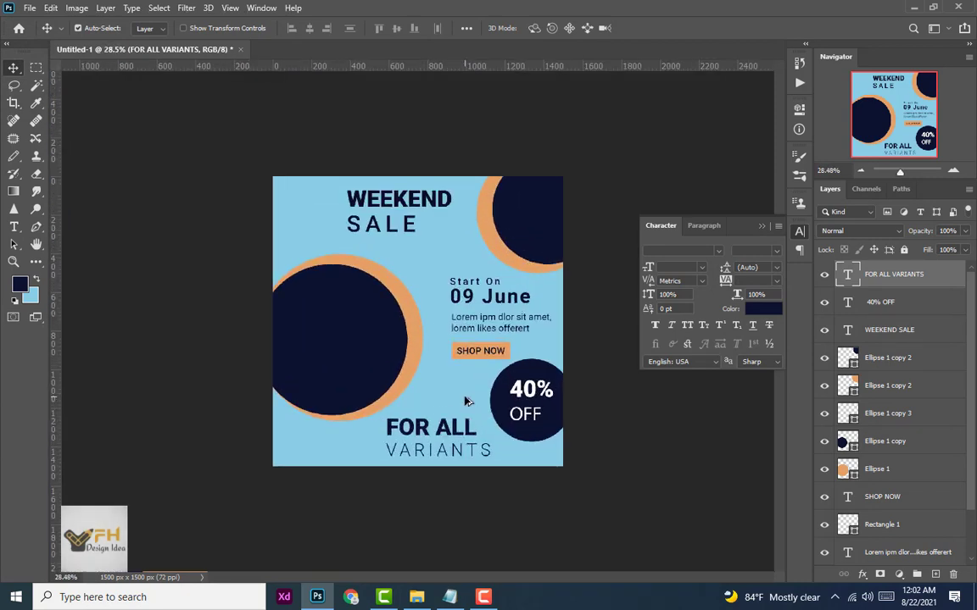
pyautogui.moveTo(430, 436)
pyautogui.mouseDown()
pyautogui.moveTo(421, 444)
pyautogui.moveTo(435, 439)
pyautogui.mouseUp()
pyautogui.scroll(1, 503, 388)
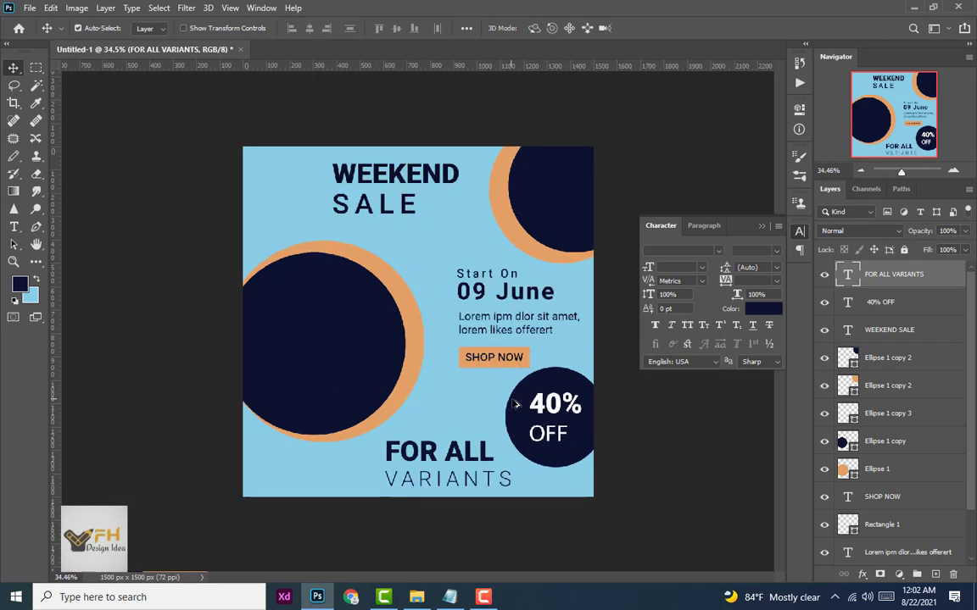
# Color the "WEEKEND SALE" text navy (0b1230), sampled from the large navy circle.
pyautogui.scroll(-2, 552, 412)
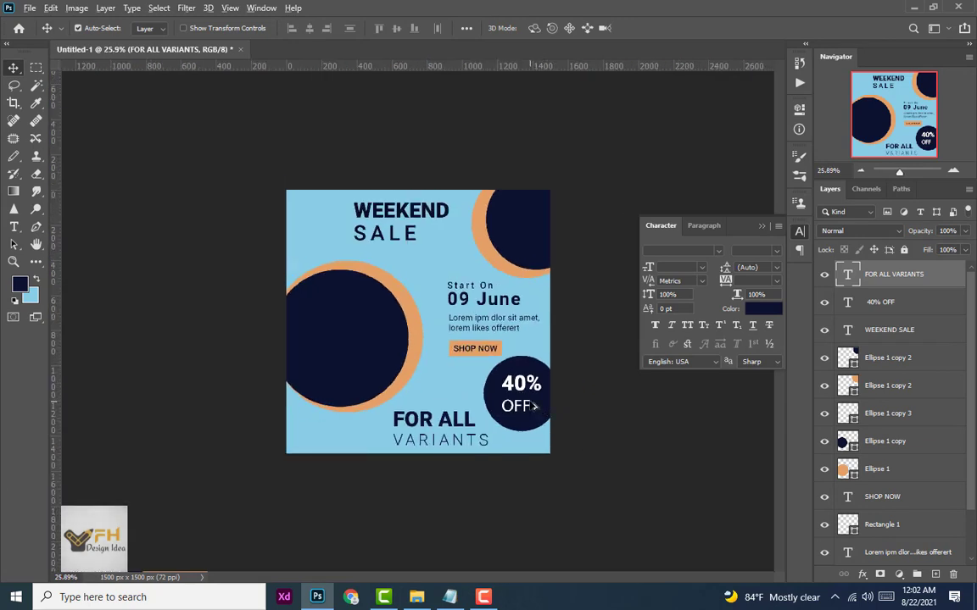
pyautogui.scroll(-1, 534, 407)
pyautogui.scroll(3, 419, 325)
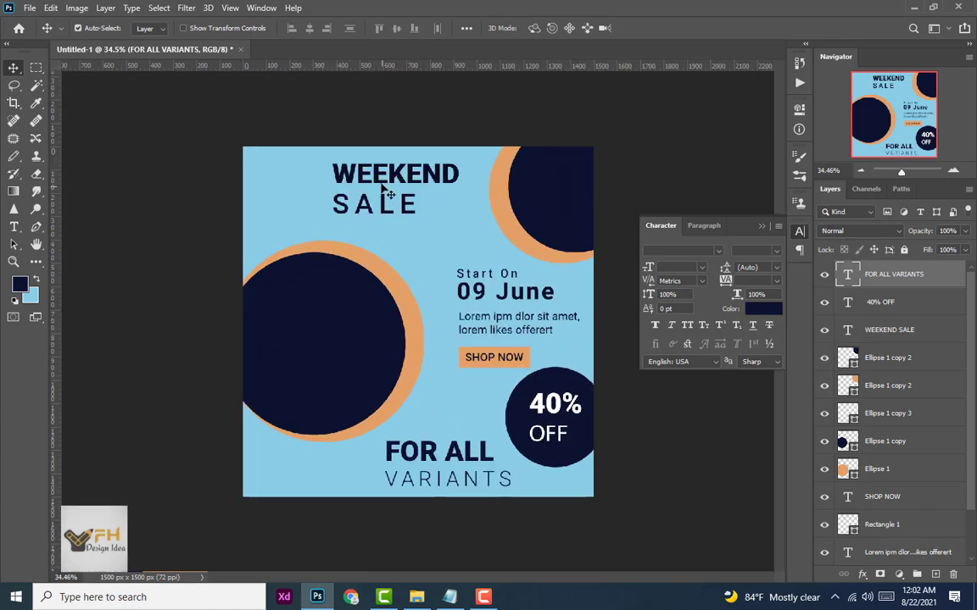
pyautogui.doubleClick(377, 173)
pyautogui.click(762, 309)
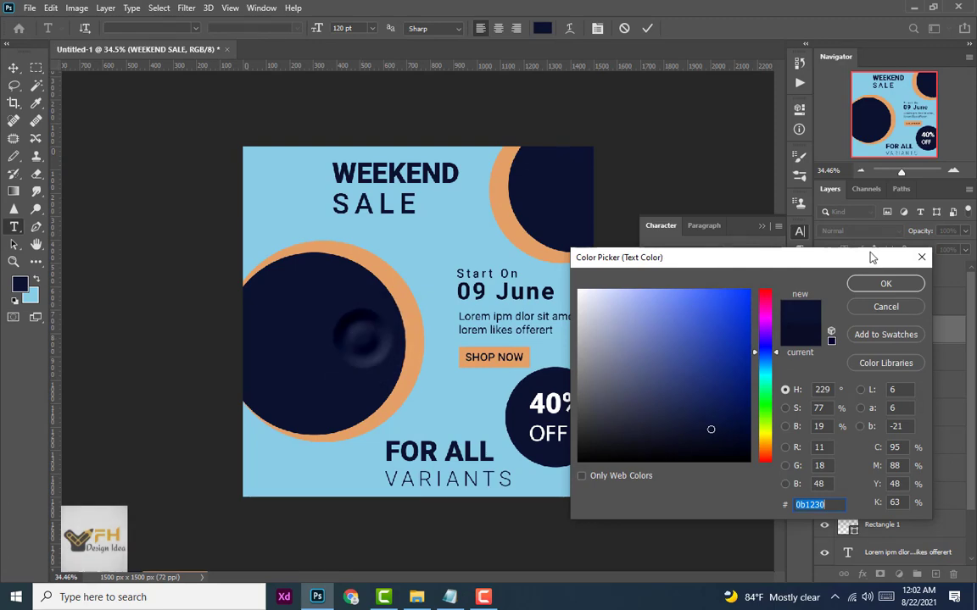
pyautogui.click(885, 284)
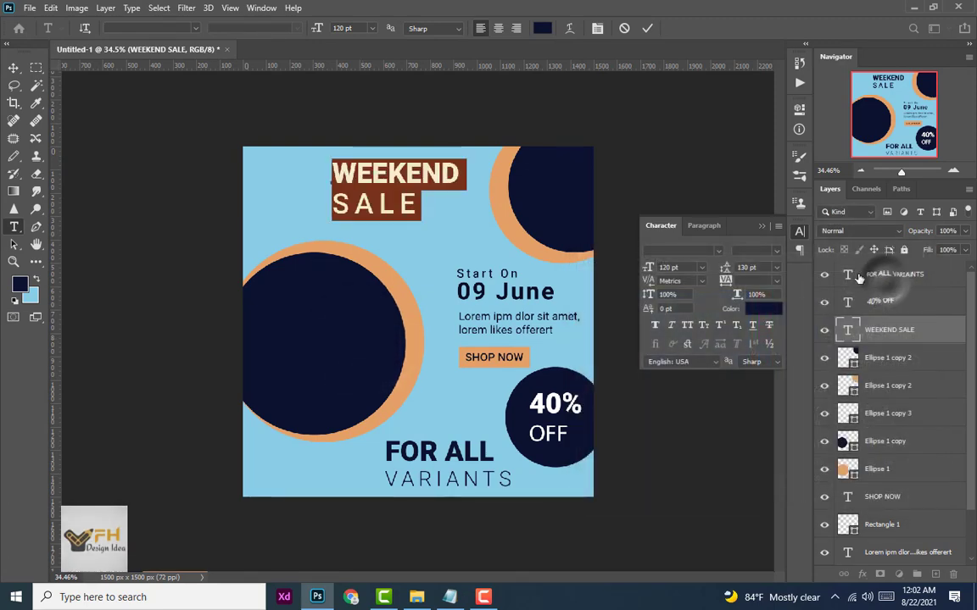
pyautogui.click(647, 28)
pyautogui.hotkey('ctrl', '-')
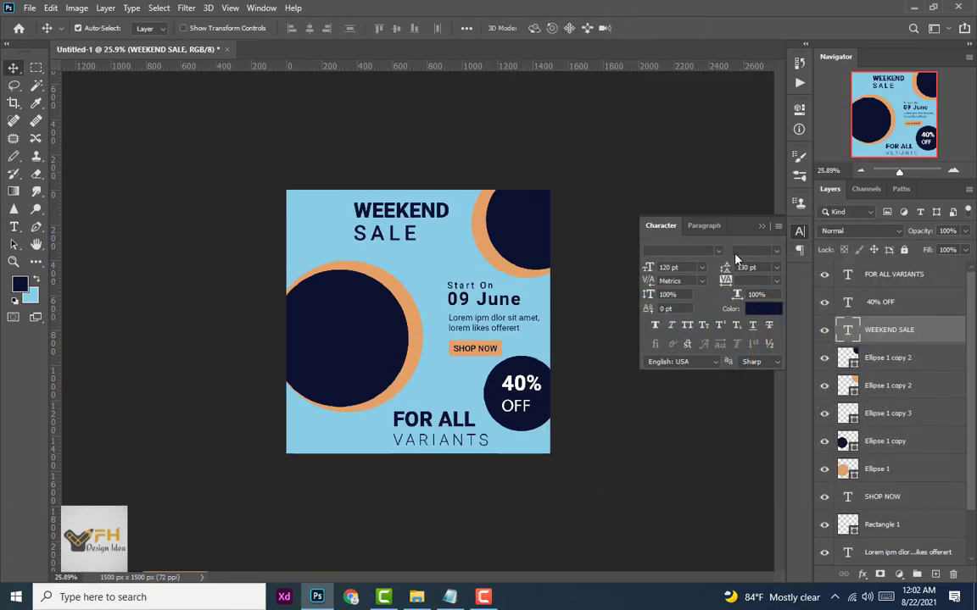
pyautogui.click(761, 227)
# Convert the large navy circle's layer, "Ellipse 1 copy", to a smart object.
pyautogui.click(353, 327)
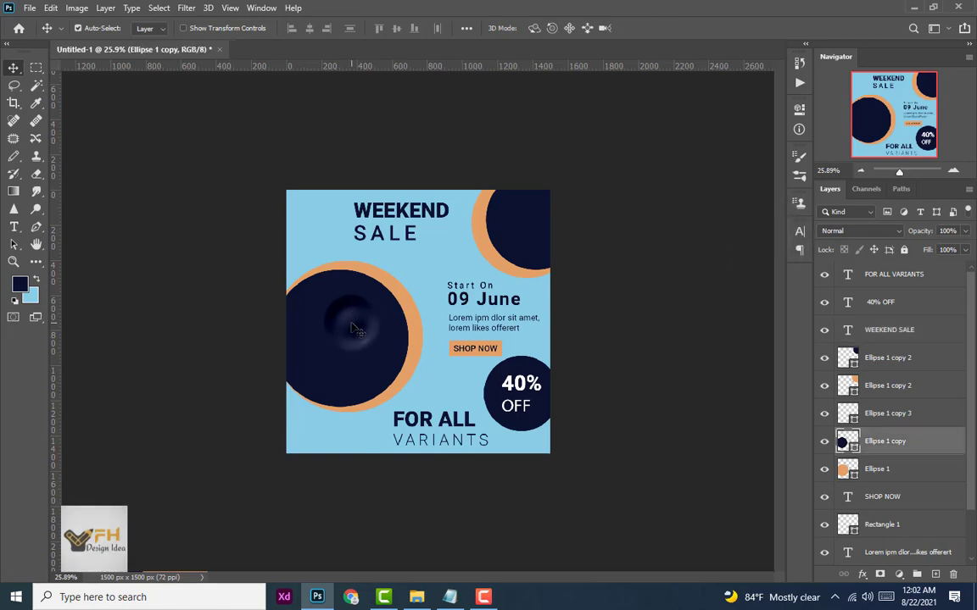
pyautogui.click(823, 440)
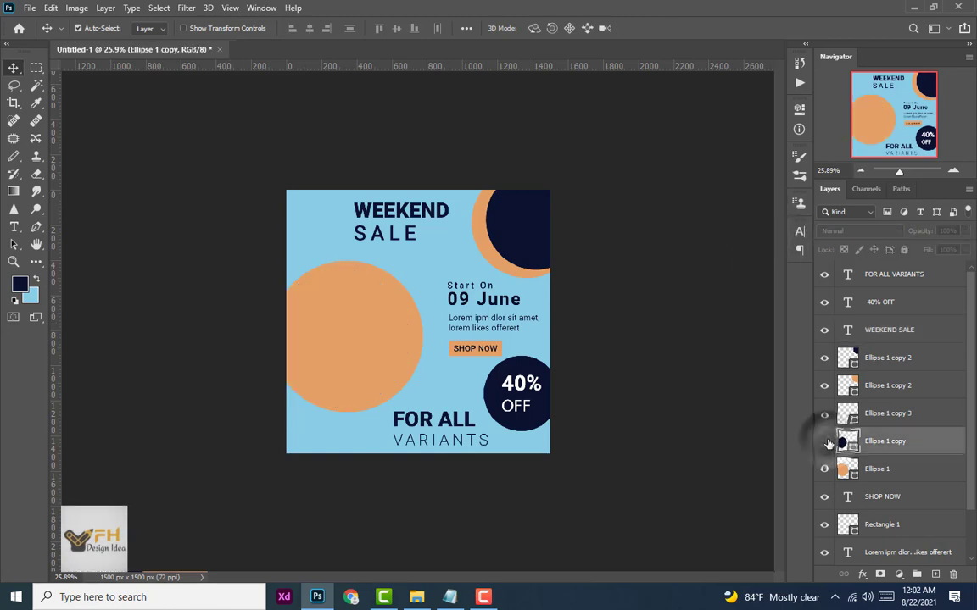
pyautogui.click(823, 441)
pyautogui.rightClick(909, 444)
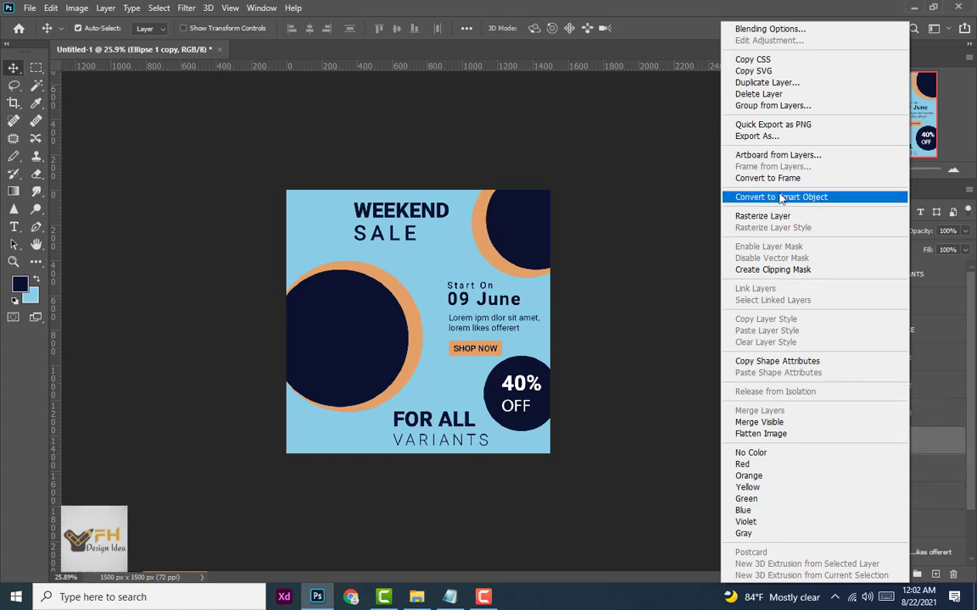
pyautogui.click(816, 198)
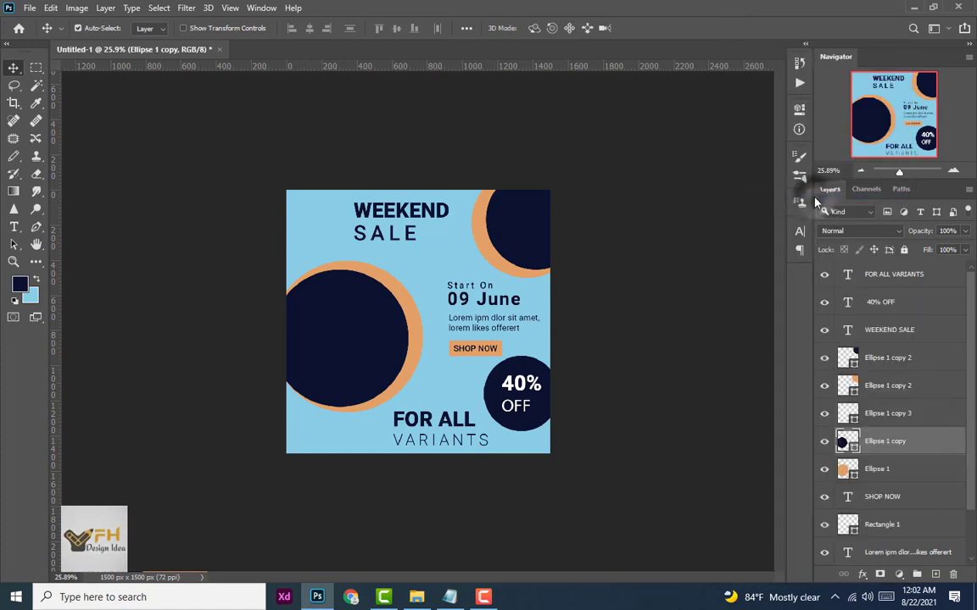
# Convert the navy circle in the canvas's upper-right corner, "Ellipse 1 copy 2", to a smart object.
pyautogui.click(537, 233)
pyautogui.click(824, 358)
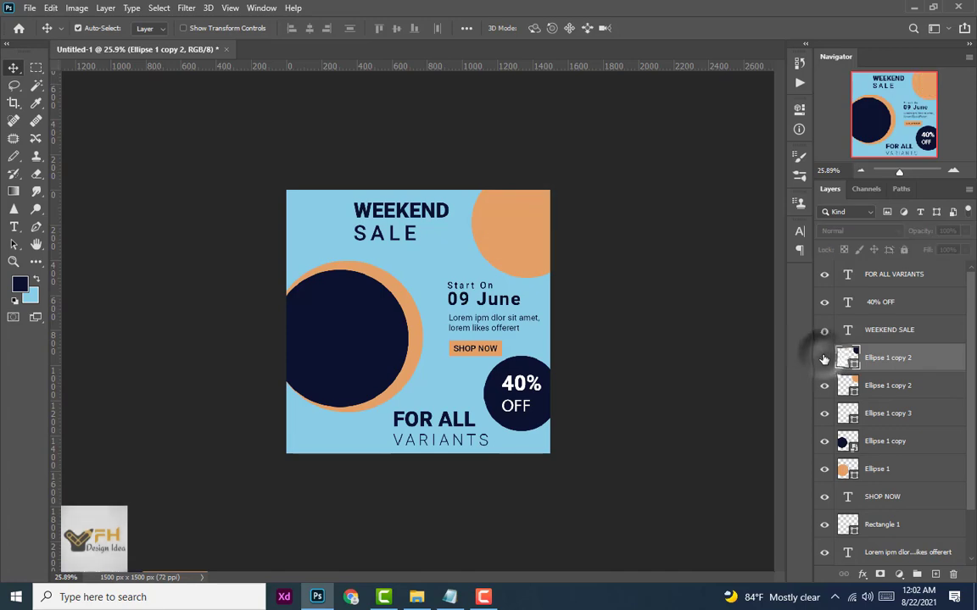
pyautogui.click(824, 358)
pyautogui.rightClick(916, 356)
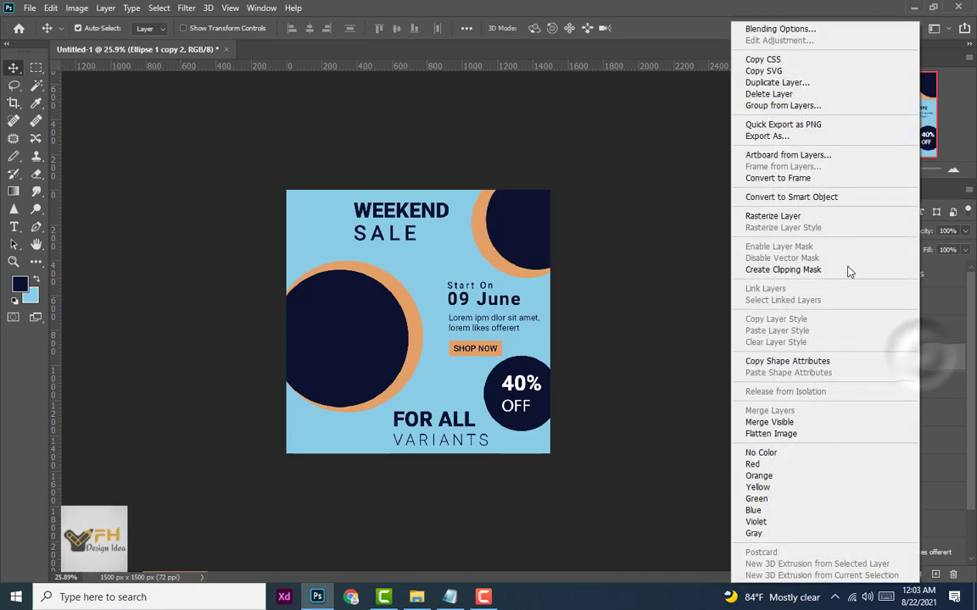
pyautogui.click(832, 198)
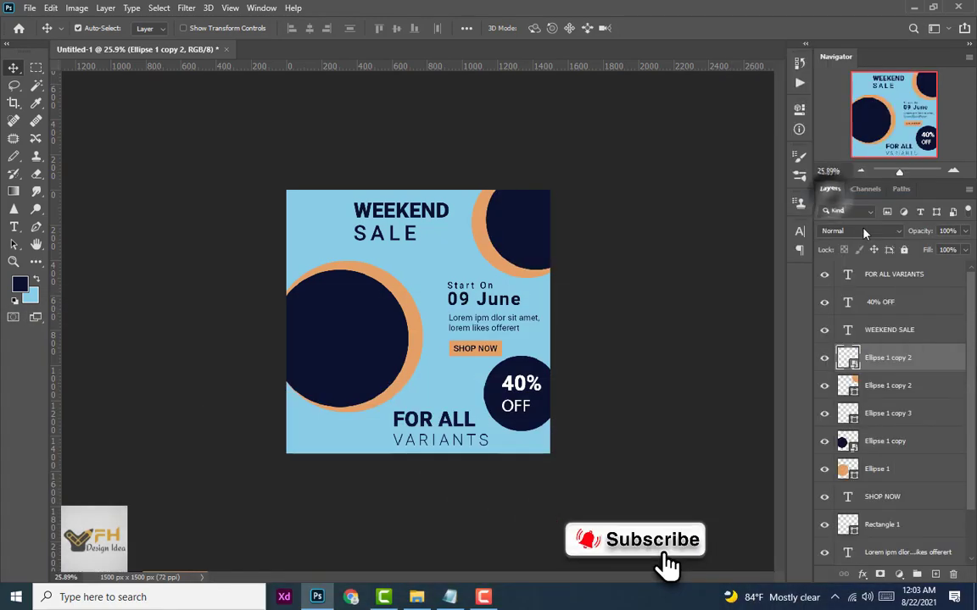
# Open the large circle's smart object contents and place s-o-c-i-a-l-c-u-t-7QjF0V8NOms-unsplash.jpg from New folder into it.
pyautogui.click(349, 331)
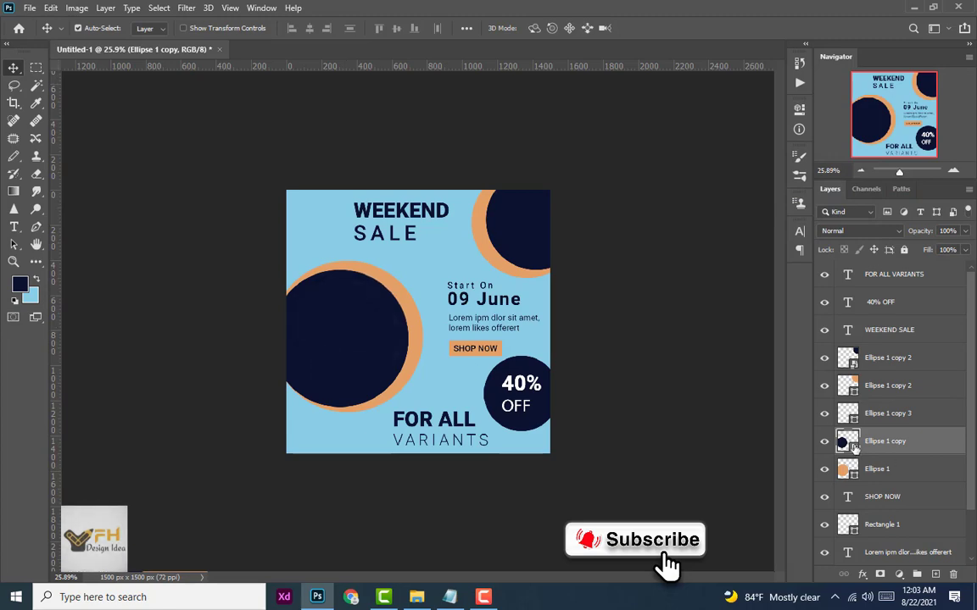
pyautogui.doubleClick(854, 443)
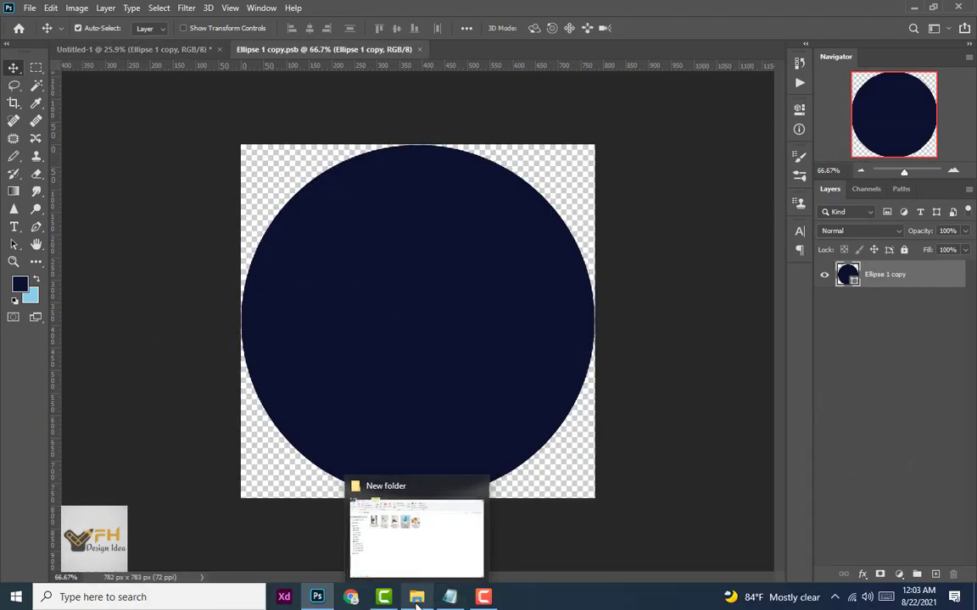
pyautogui.click(373, 534)
pyautogui.click(490, 186)
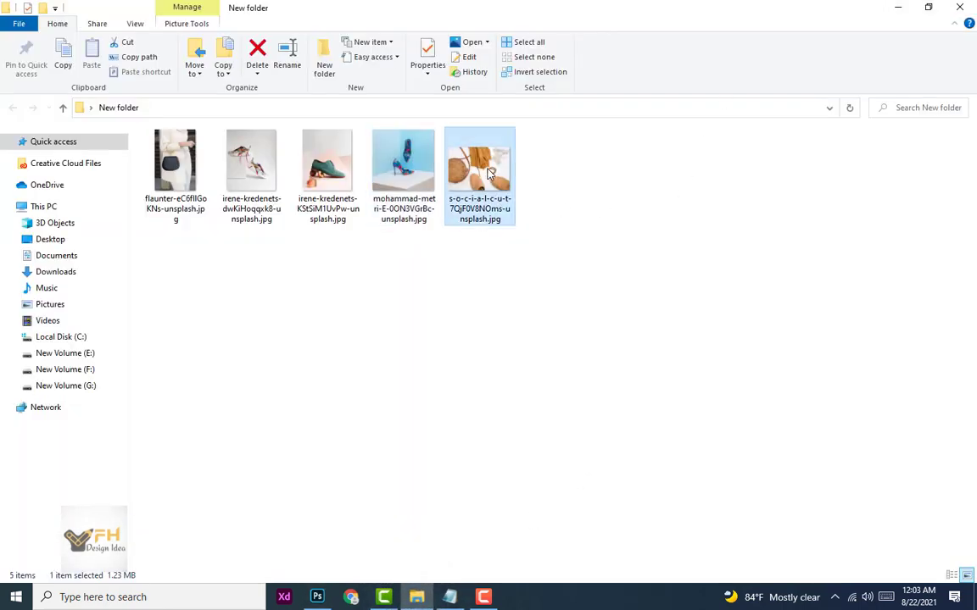
pyautogui.moveTo(487, 191); pyautogui.dragTo(394, 371)
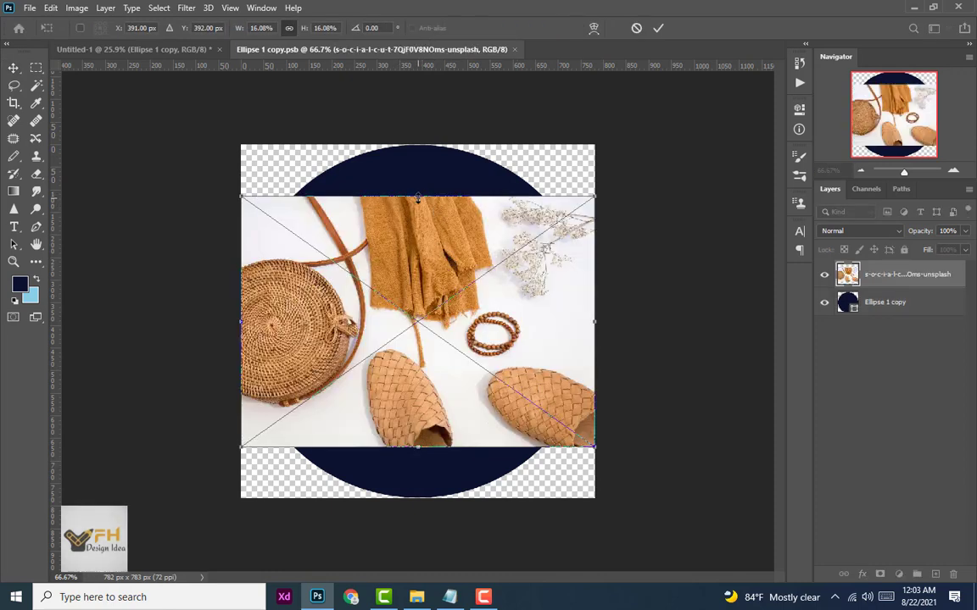
# Scale the placed accessories photo up to about 23.20% so it covers the whole circle.
pyautogui.moveTo(417, 198); pyautogui.dragTo(418, 146)
pyautogui.moveTo(418, 446); pyautogui.dragTo(433, 504)
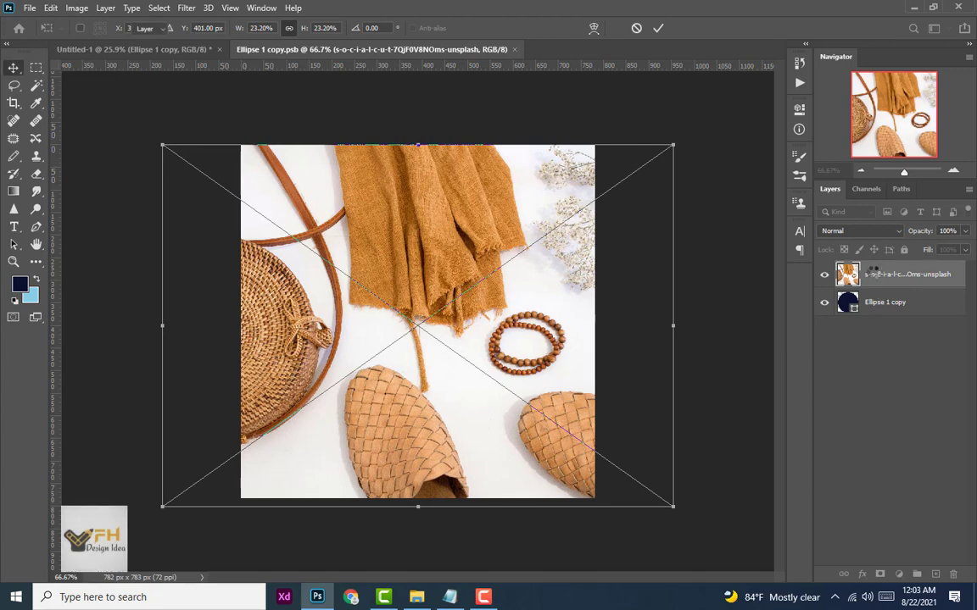
pyautogui.press('Return')
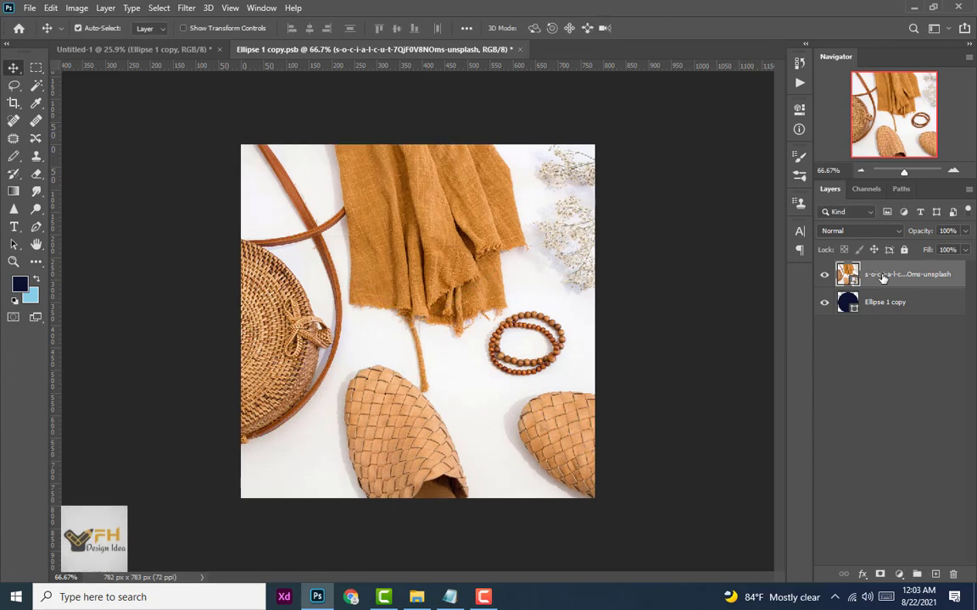
# Clip the accessories photo to the circle with a clipping mask and shift it slightly left and up.
pyautogui.rightClick(882, 277)
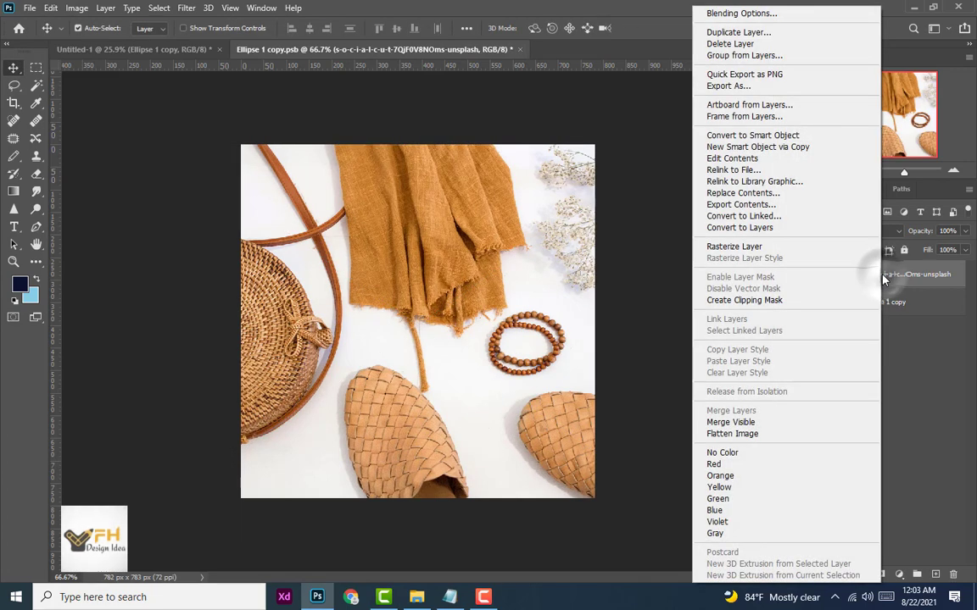
pyautogui.click(756, 307)
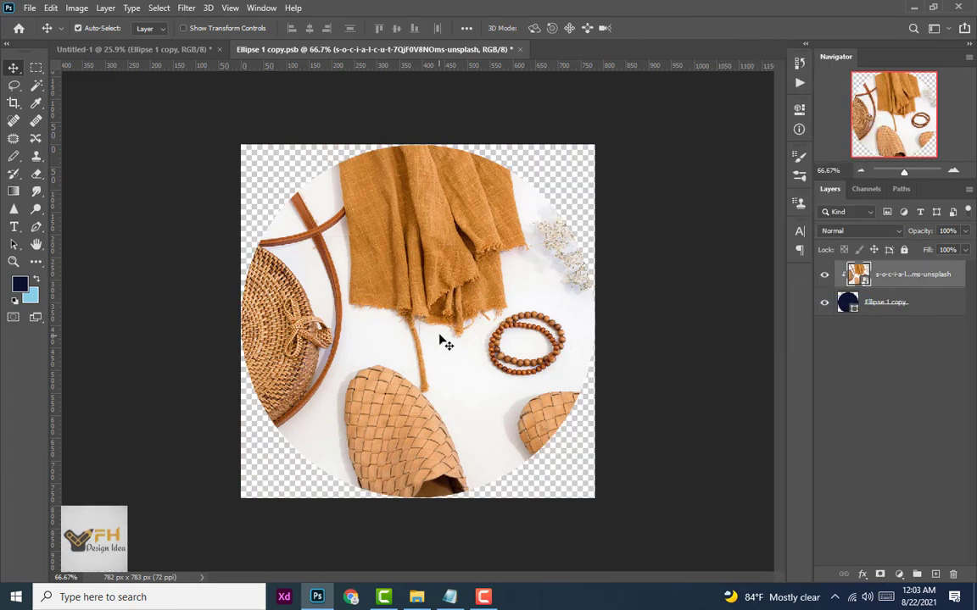
pyautogui.moveTo(439, 336)
pyautogui.mouseDown()
pyautogui.moveTo(436, 301)
pyautogui.moveTo(430, 331)
pyautogui.mouseUp()
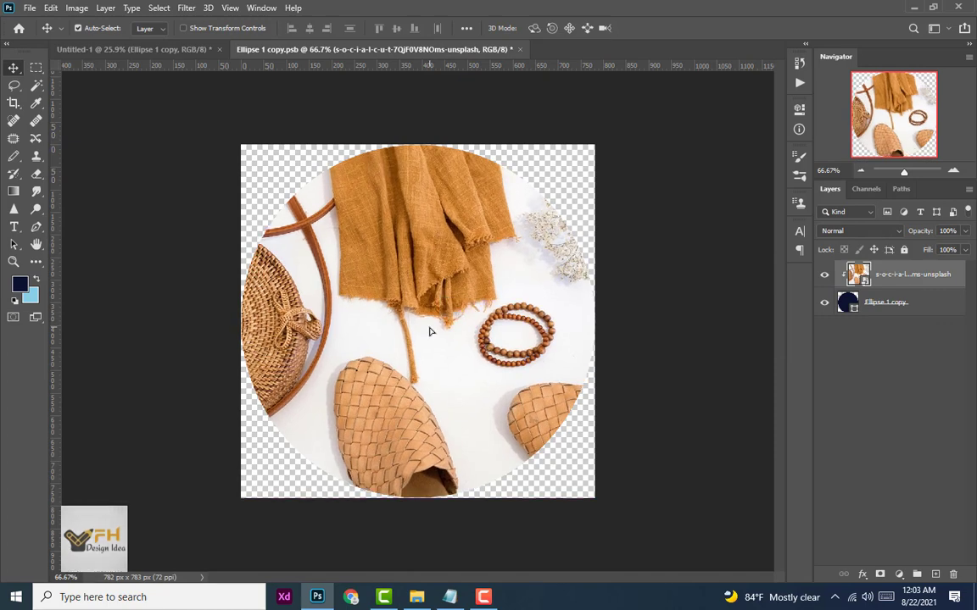
# Save the large circle's smart object and return to the Untitled-1 promo document.
pyautogui.click(29, 8)
pyautogui.click(56, 157)
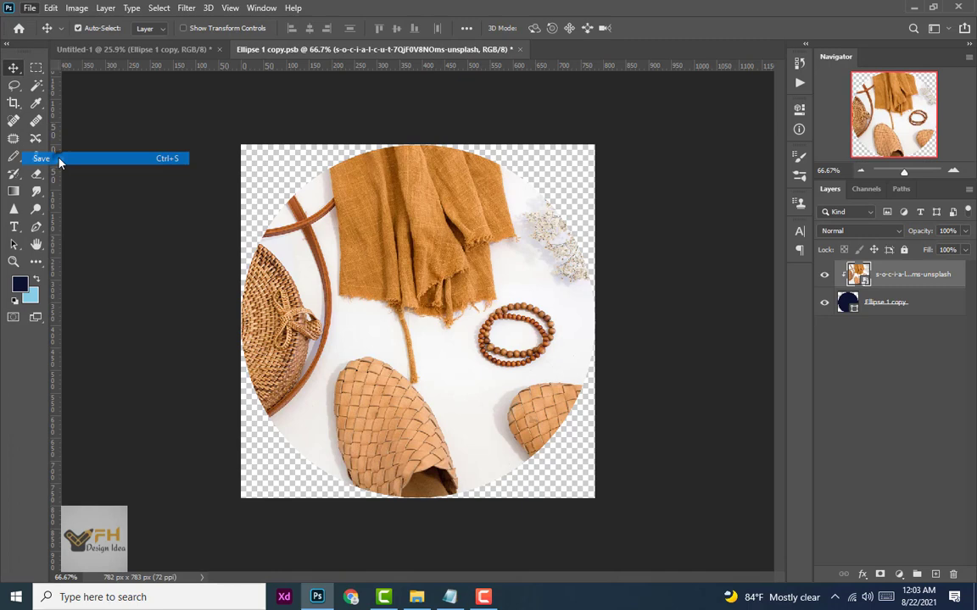
pyautogui.click(178, 50)
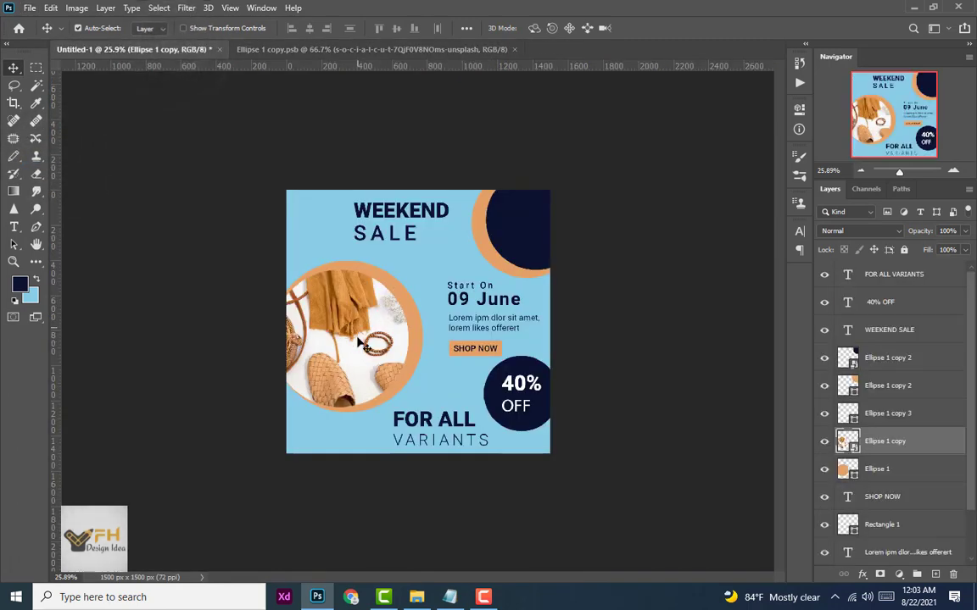
# Open the upper-right circle's smart object contents and place the blue floral high-heel photo from New folder at its default size.
pyautogui.click(855, 359)
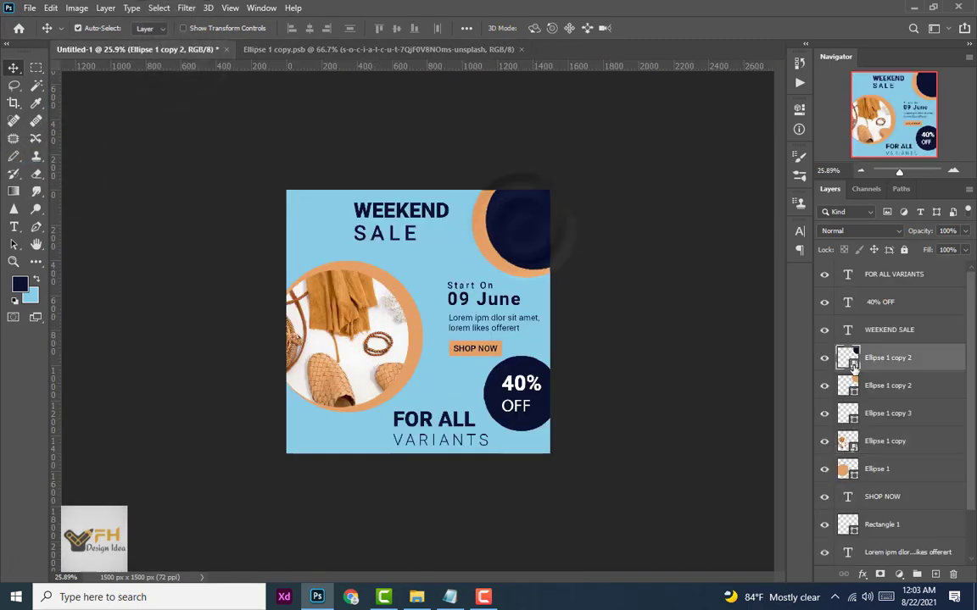
pyautogui.doubleClick(851, 361)
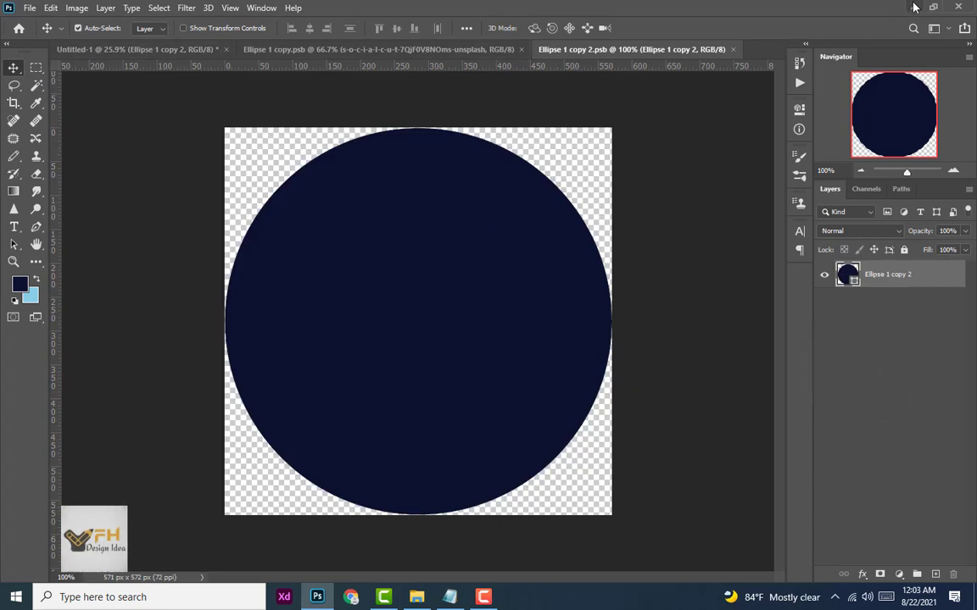
pyautogui.click(416, 597)
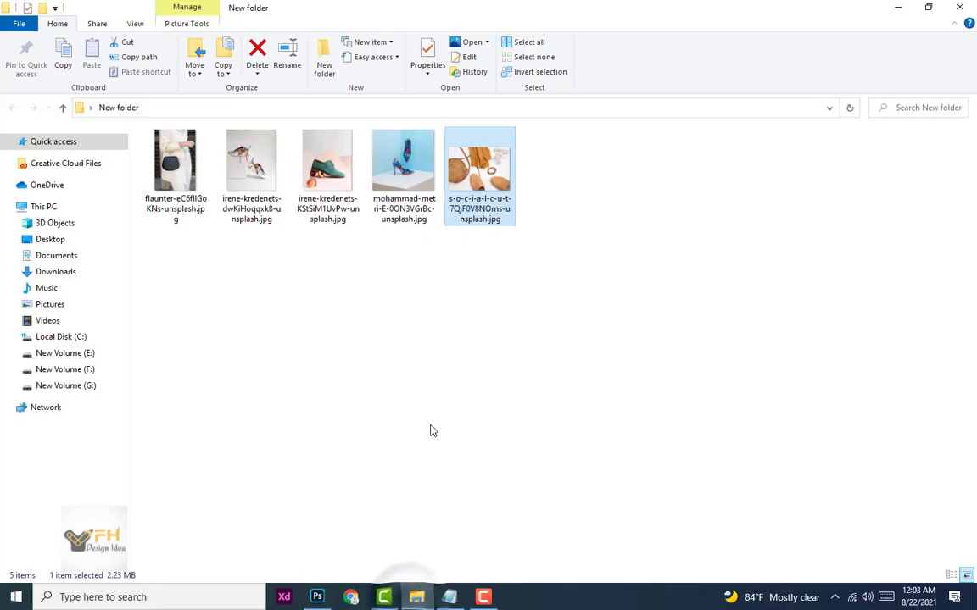
pyautogui.moveTo(406, 173); pyautogui.dragTo(441, 321)
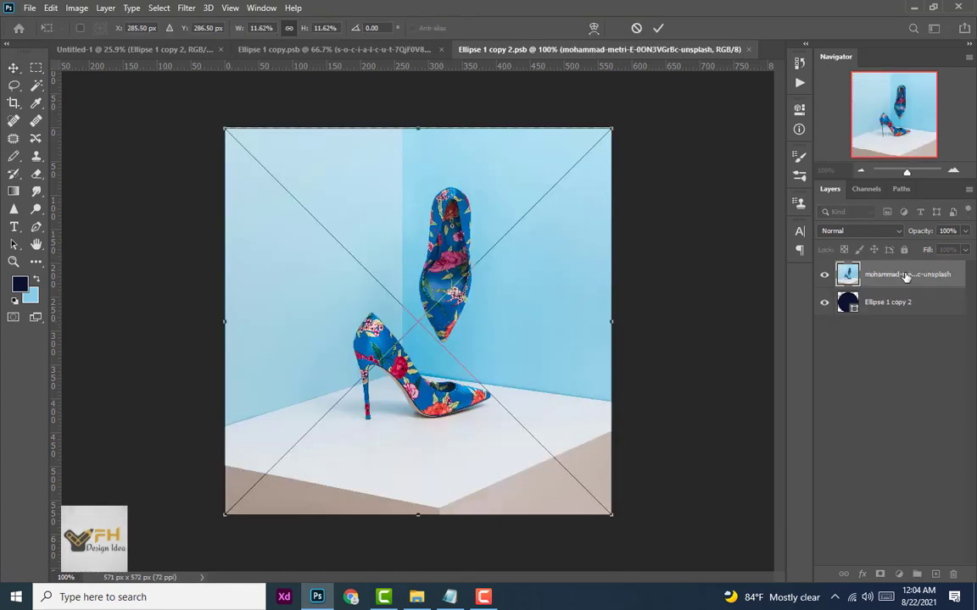
pyautogui.click(905, 275)
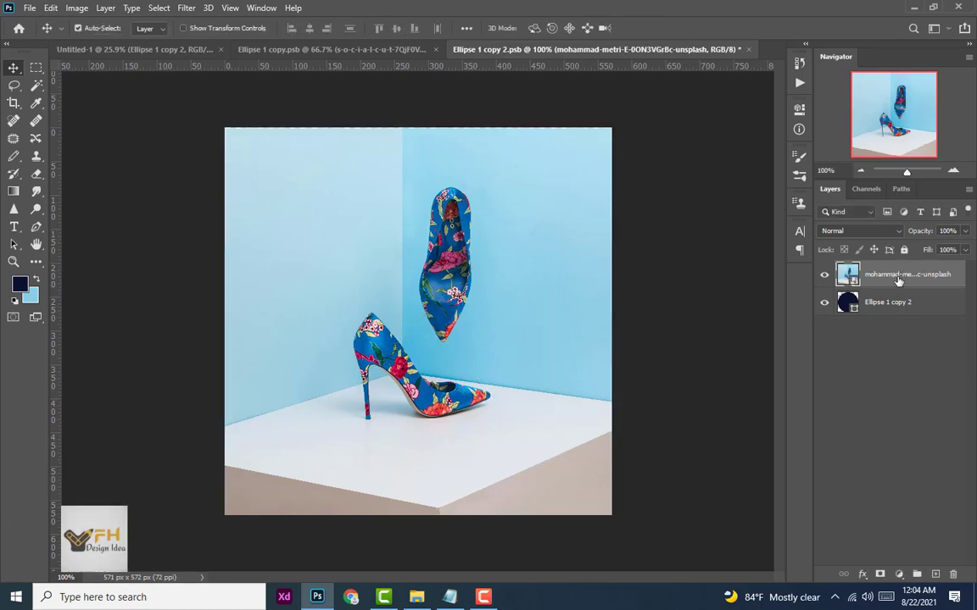
# Clip the floral high-heel photo to the circle with a clipping mask, and save the smart object back into the Untitled-1 promo.
pyautogui.rightClick(899, 277)
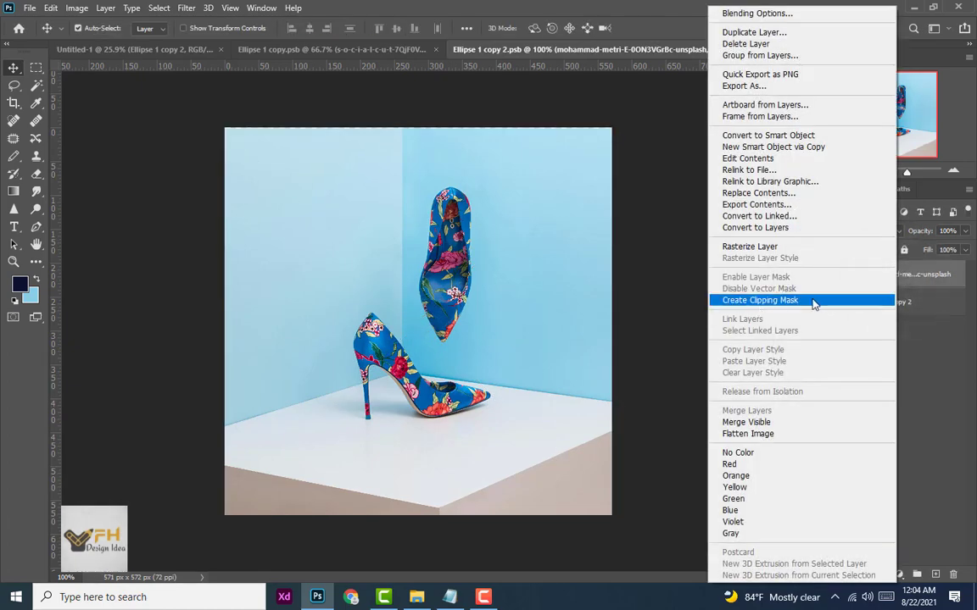
pyautogui.click(793, 301)
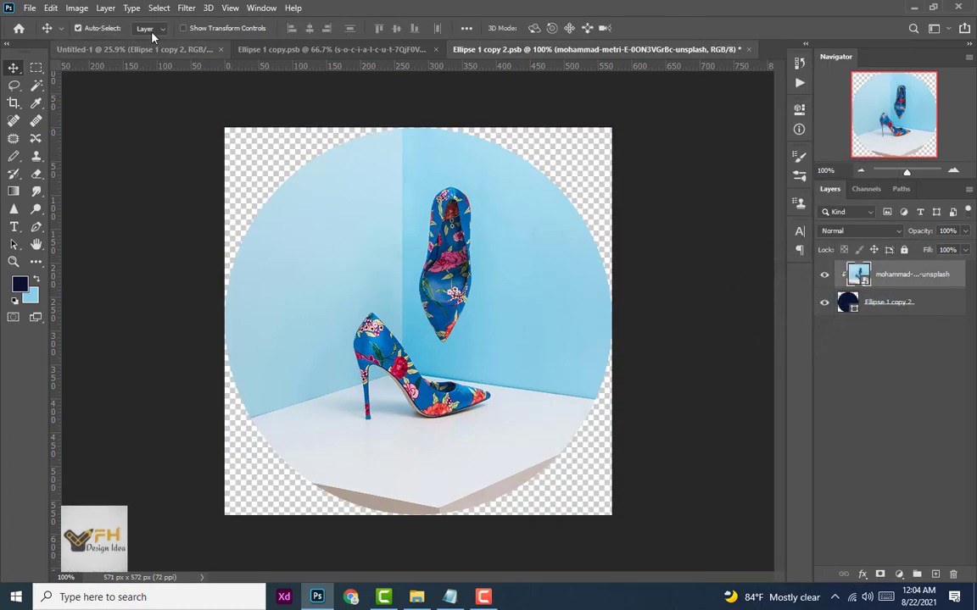
pyautogui.click(32, 10)
pyautogui.click(42, 157)
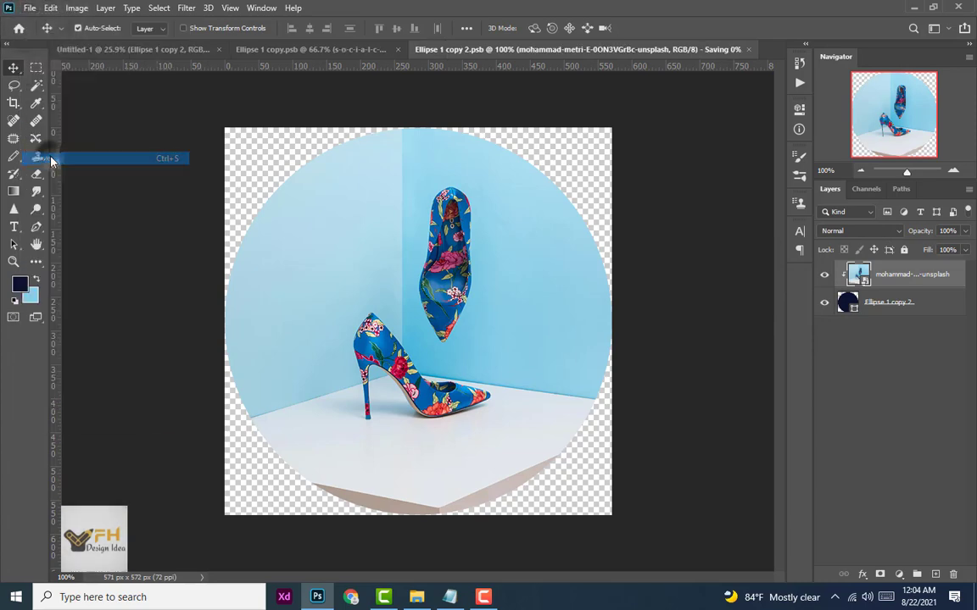
pyautogui.click(165, 49)
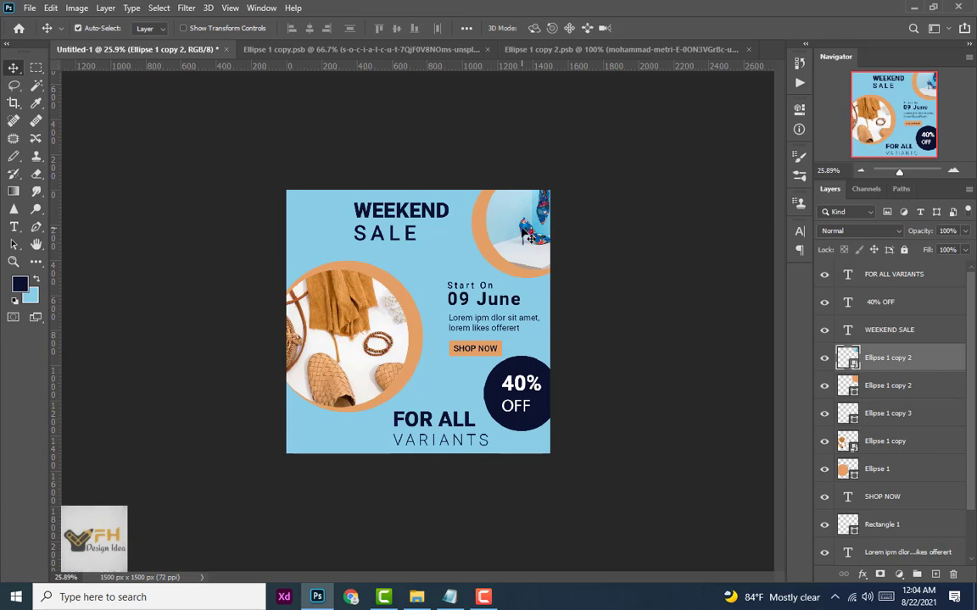
# Nudge the high-heel photo circle slightly left and up within its orange ring on the promo.
pyautogui.moveTo(530, 238)
pyautogui.mouseDown()
pyautogui.moveTo(549, 202)
pyautogui.moveTo(518, 235)
pyautogui.mouseUp()
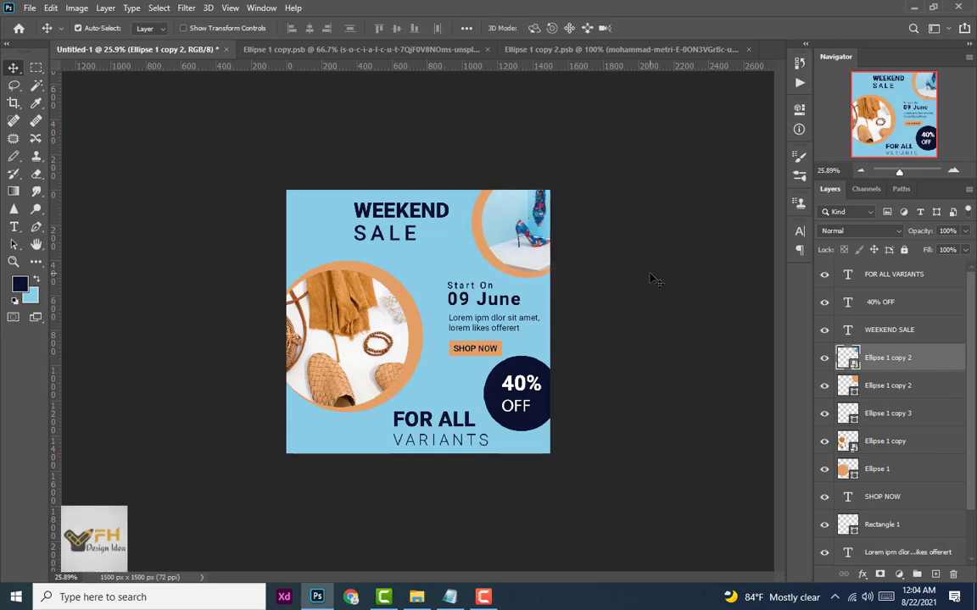
pyautogui.scroll(-2, 465, 297)
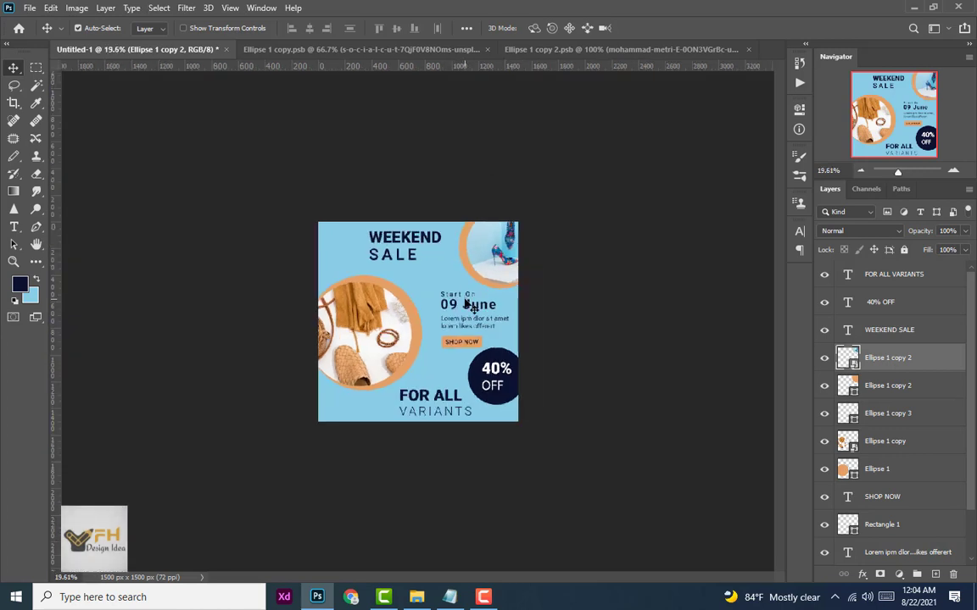
pyautogui.scroll(3, 472, 301)
pyautogui.scroll(-2, 479, 302)
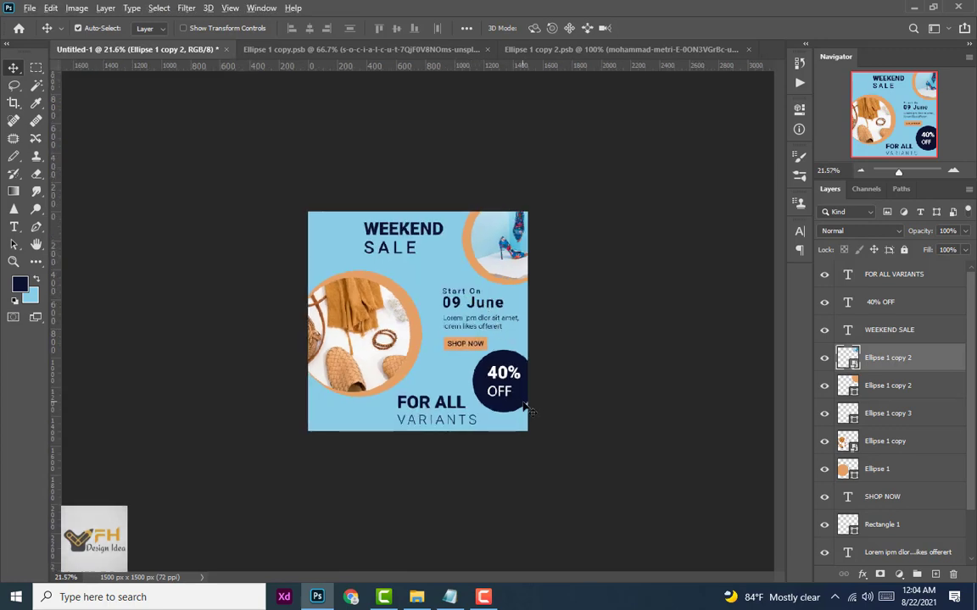
# Recolour the 40% OFF badge circle to the orange e4a268 sampled from the large photo's ring.
pyautogui.scroll(-1, 522, 405)
pyautogui.scroll(3, 513, 400)
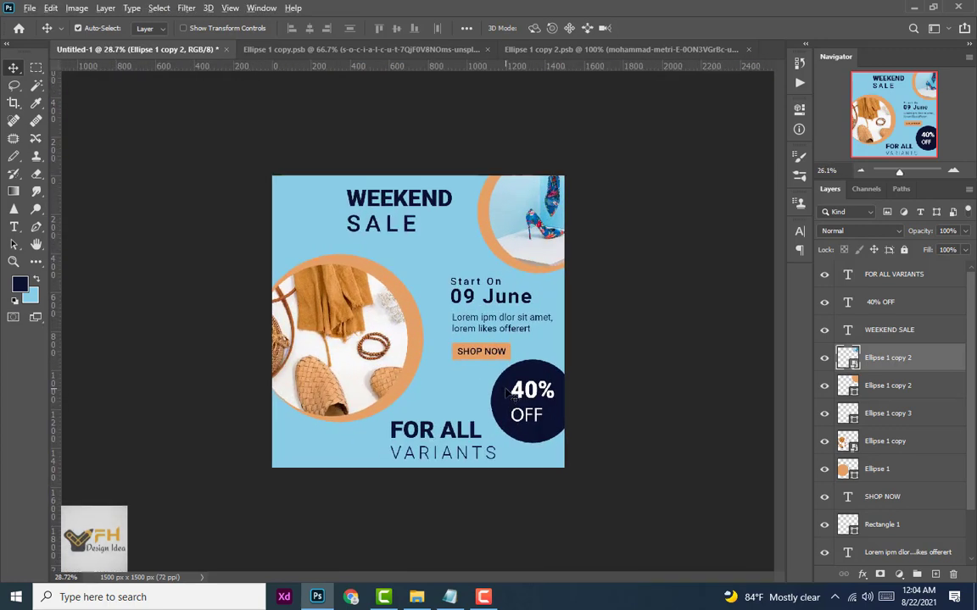
pyautogui.scroll(-3, 507, 392)
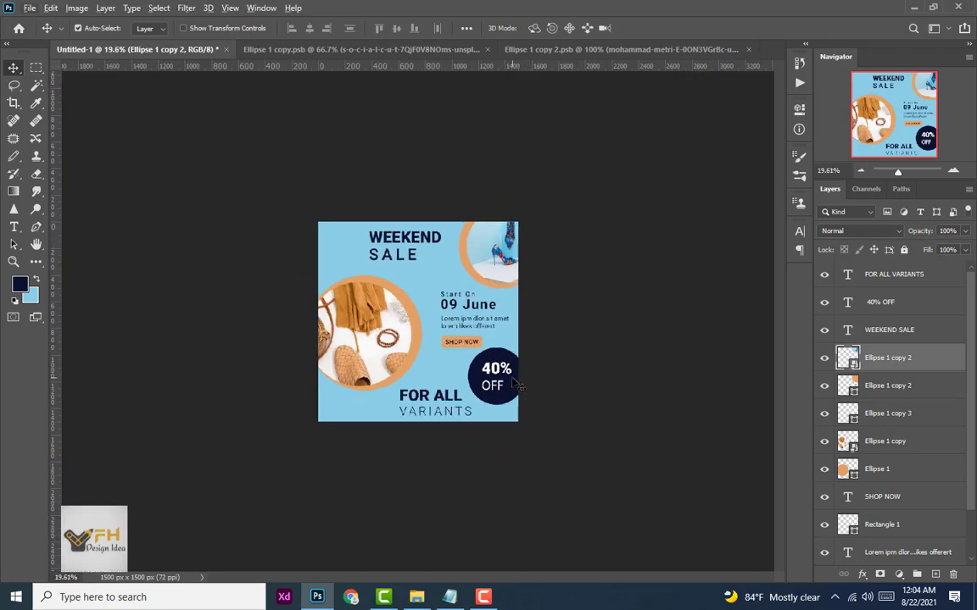
pyautogui.click(514, 384)
pyautogui.doubleClick(852, 417)
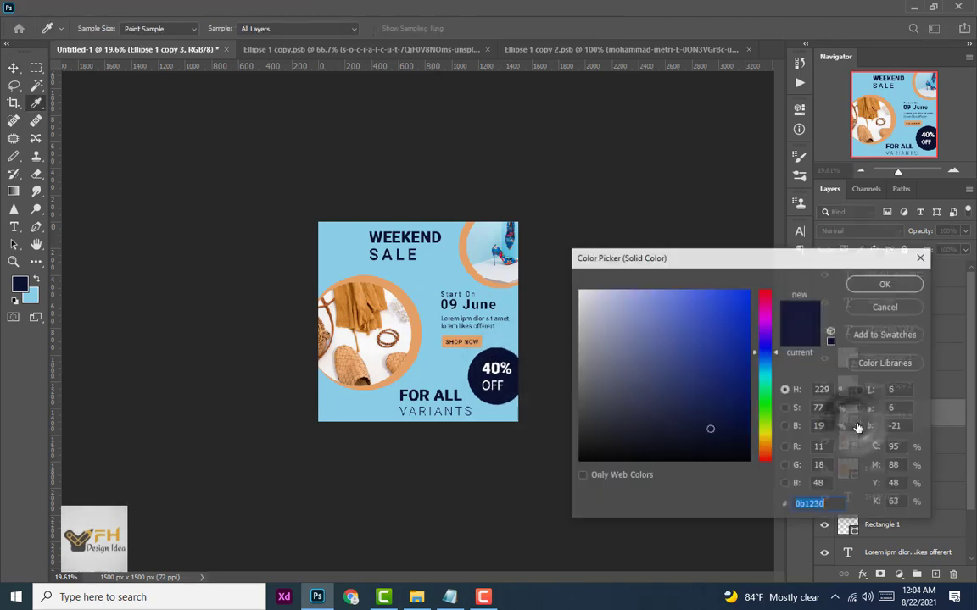
pyautogui.click(423, 335)
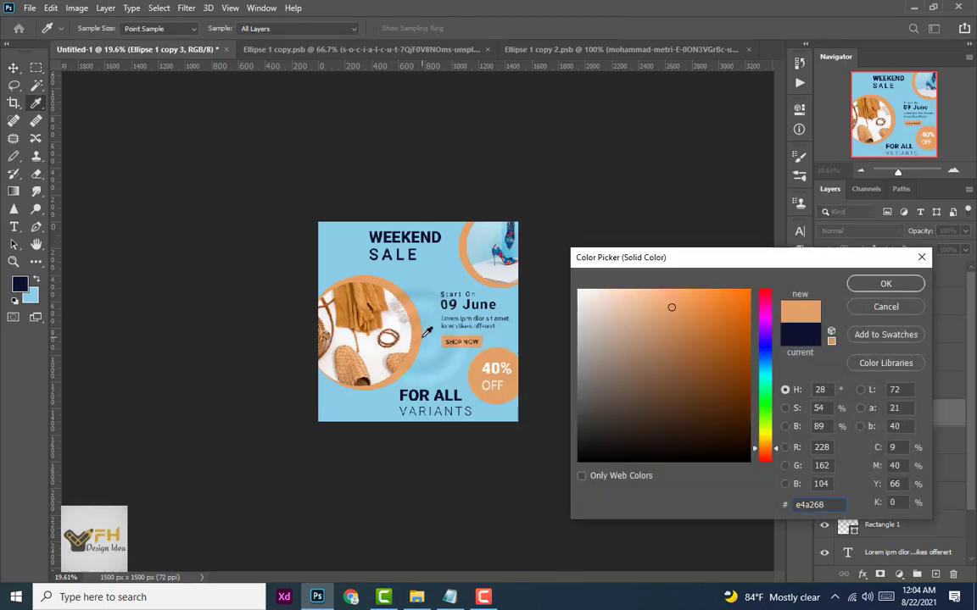
pyautogui.click(892, 290)
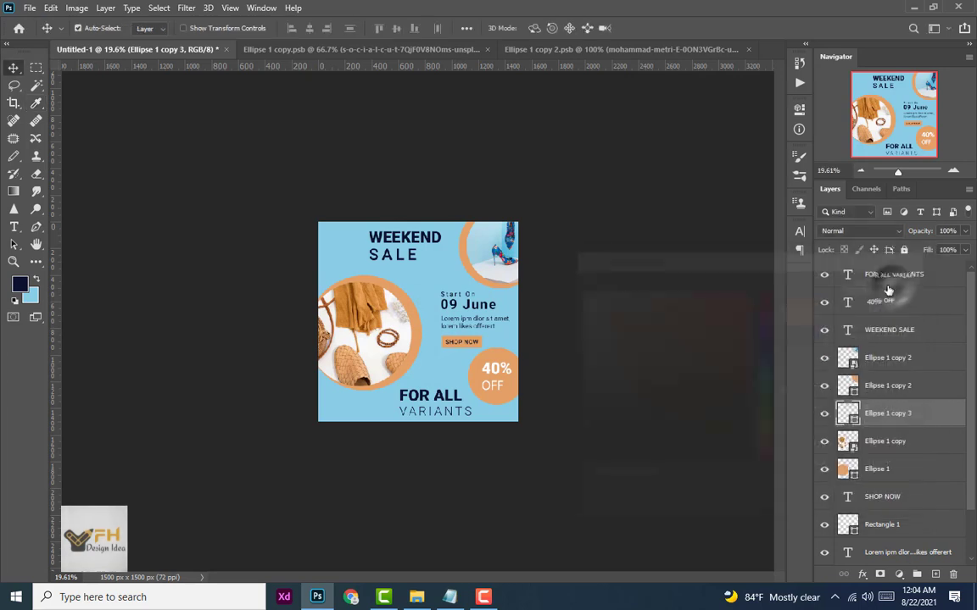
# Recolour the 40% OFF text to the navy 0b1230 sampled from the FOR ALL heading.
pyautogui.click(499, 374)
pyautogui.doubleClick(500, 373)
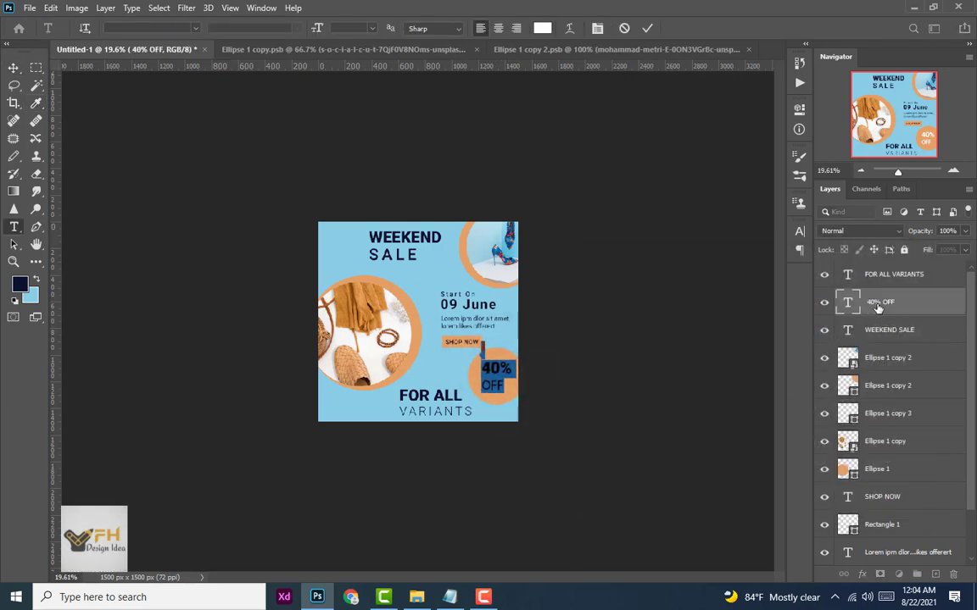
pyautogui.click(799, 232)
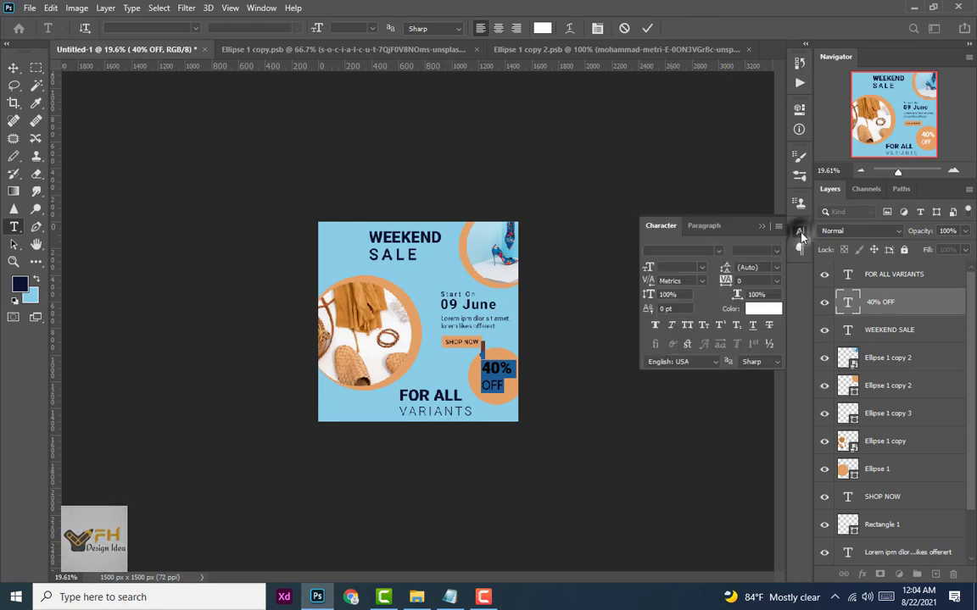
pyautogui.click(760, 309)
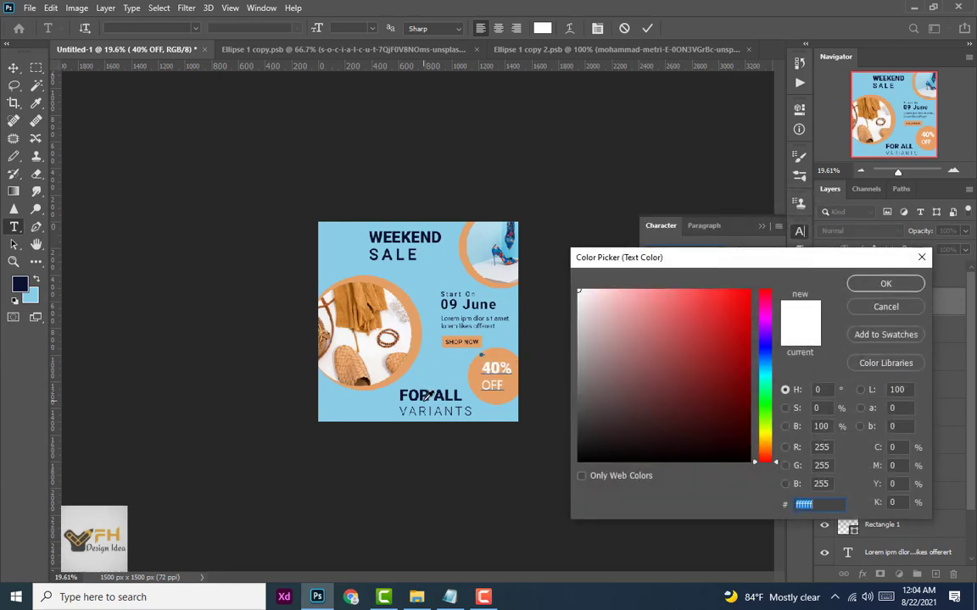
pyautogui.click(425, 390)
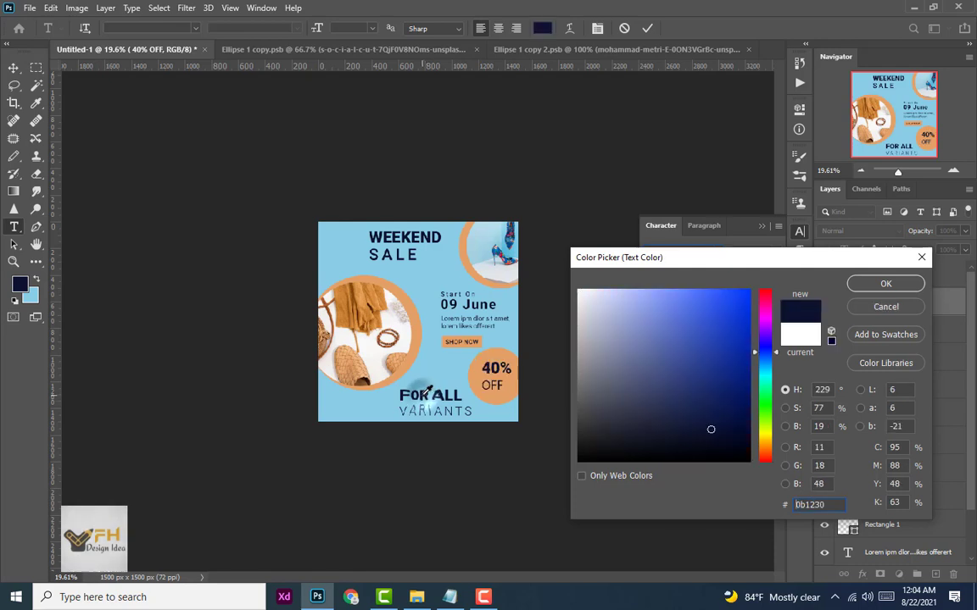
pyautogui.click(862, 289)
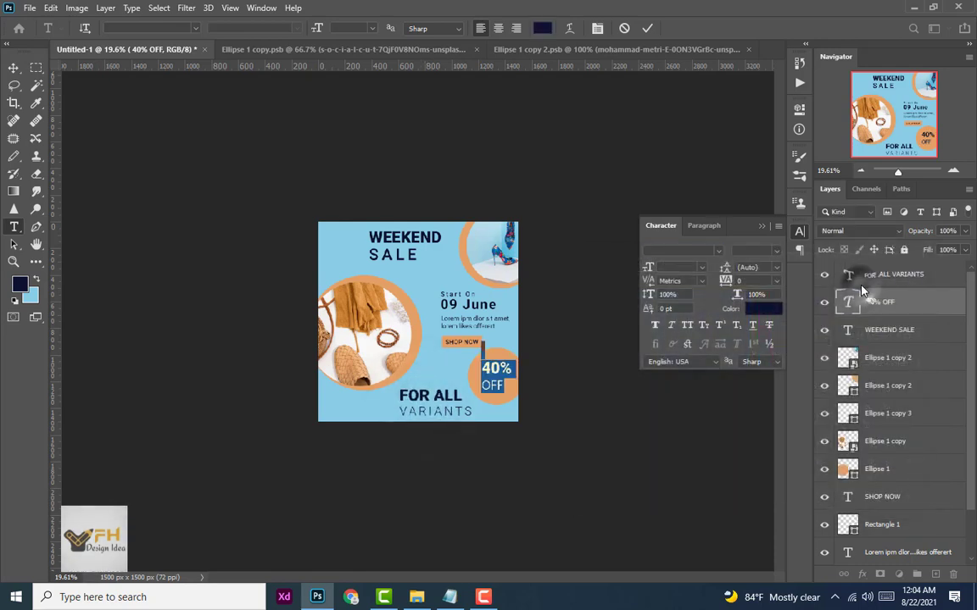
pyautogui.click(15, 68)
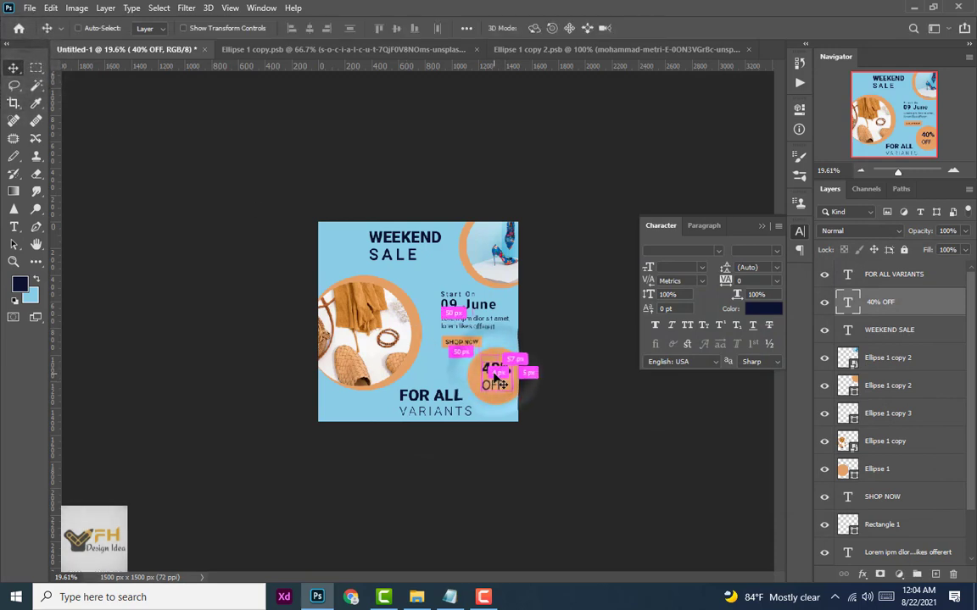
# Scale the 40% OFF text up to about 119% and position it inside the orange badge circle.
pyautogui.hotkey('ctrl', 't')
pyautogui.moveTo(513, 395); pyautogui.dragTo(501, 373)
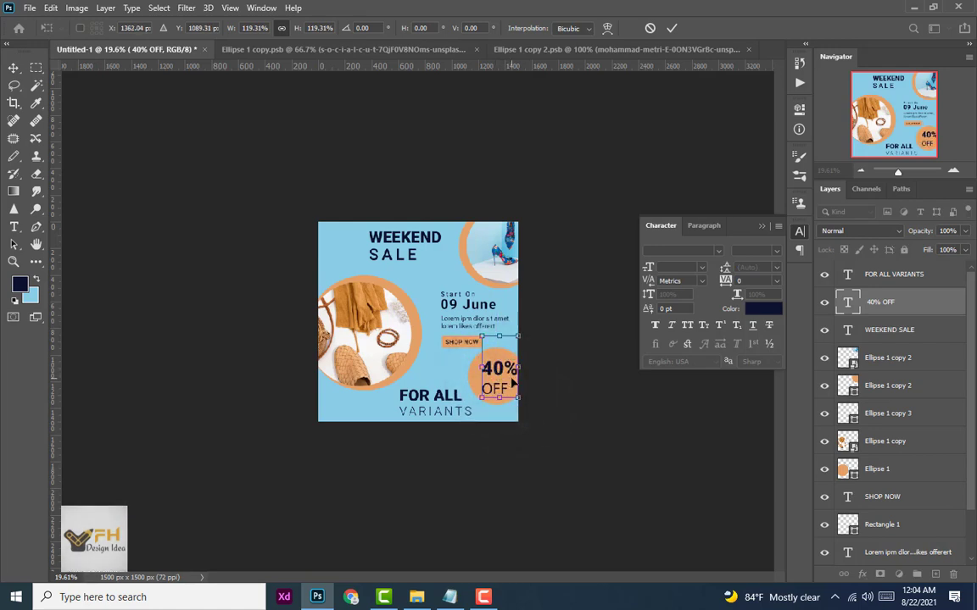
pyautogui.press('Return')
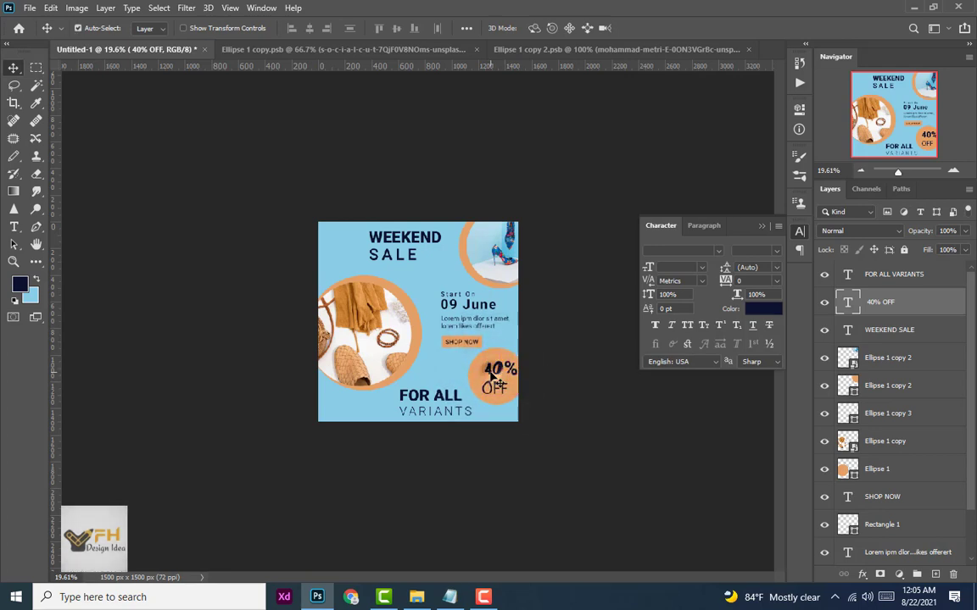
pyautogui.moveTo(490, 373); pyautogui.dragTo(496, 383)
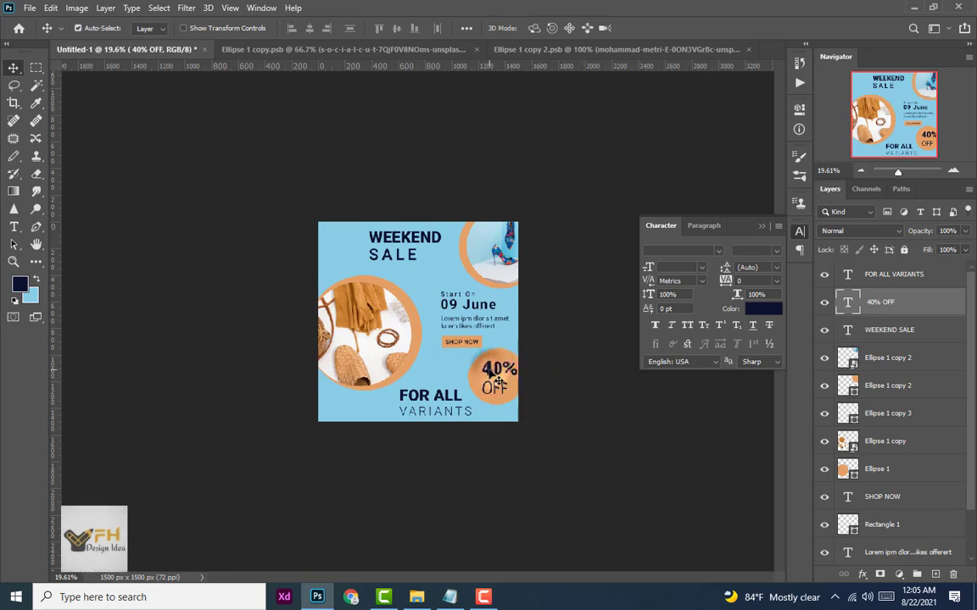
# Add a new empty layer above the 40% OFF text for Pen tool drawing.
pyautogui.scroll(3, 500, 403)
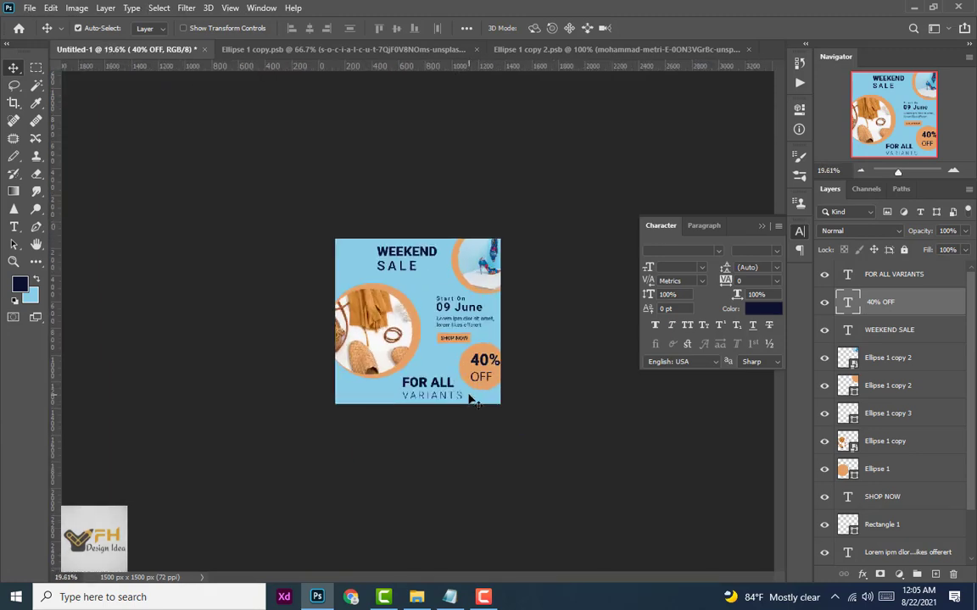
pyautogui.scroll(2, 471, 398)
pyautogui.scroll(2, 477, 403)
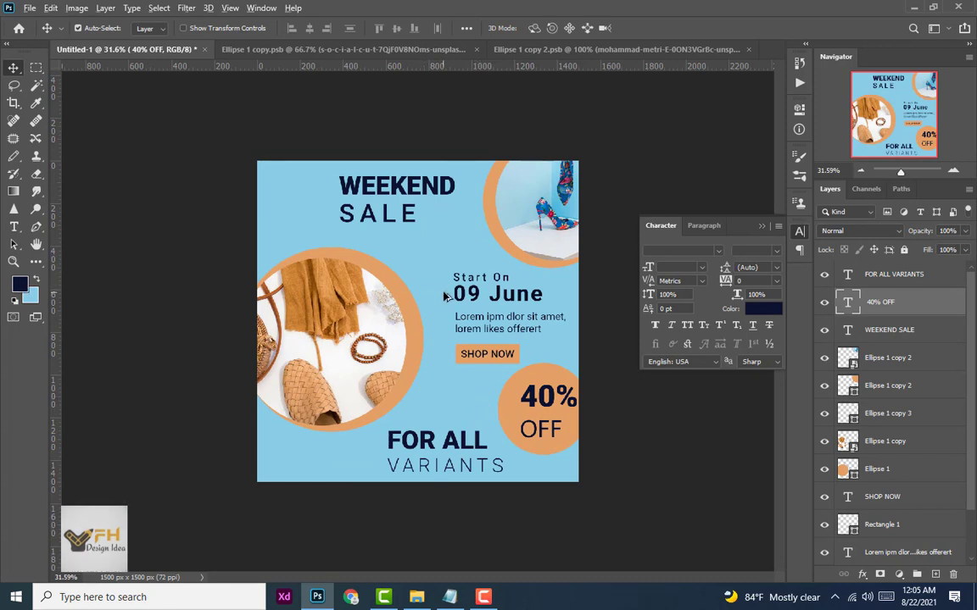
pyautogui.scroll(1, 445, 296)
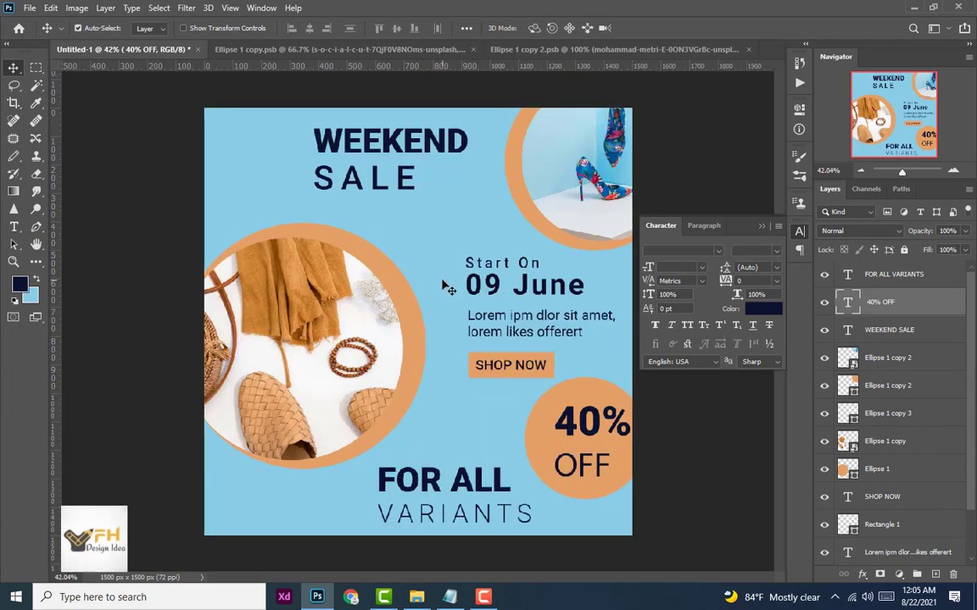
pyautogui.click(37, 226)
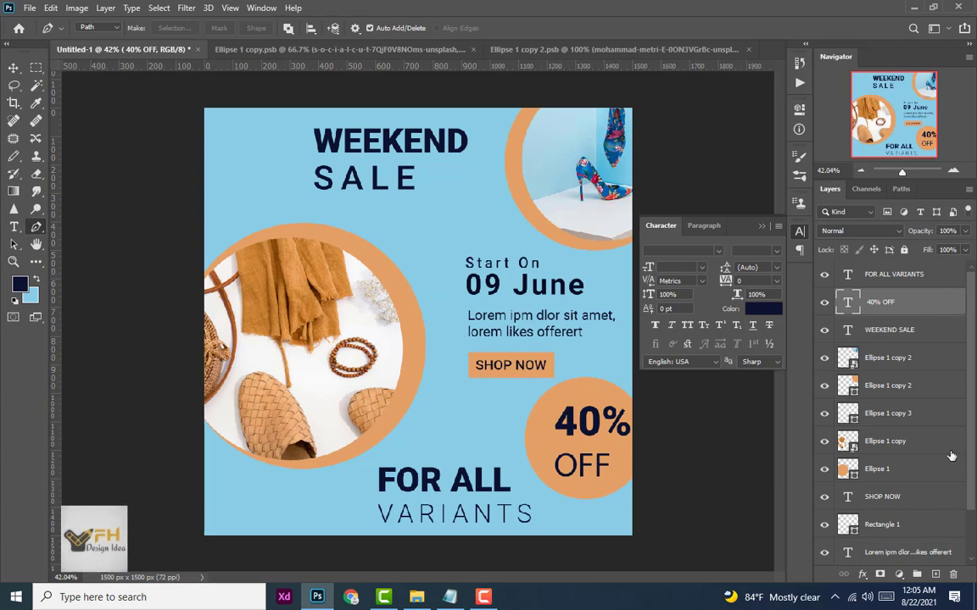
pyautogui.click(935, 574)
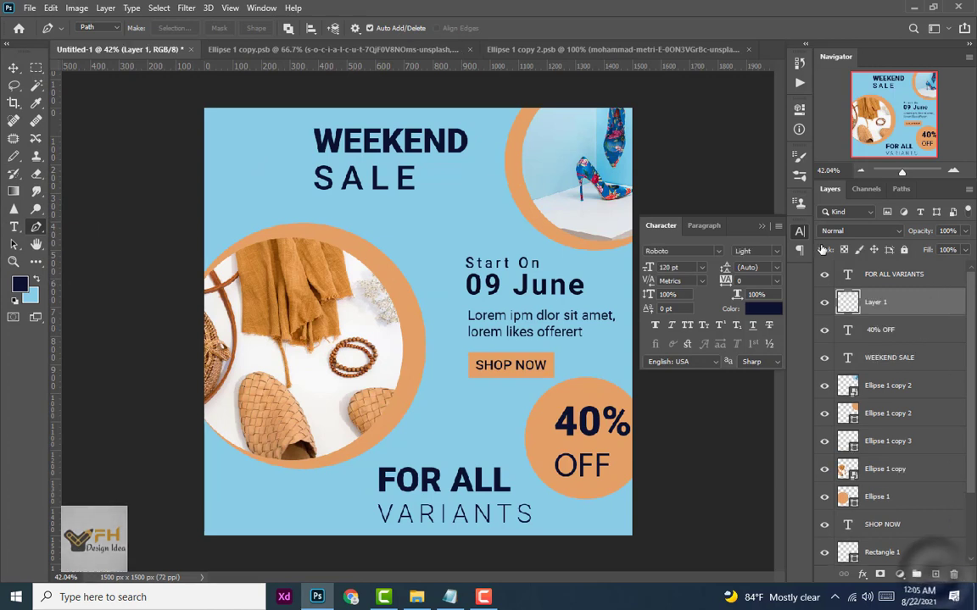
# Try to draw a small closed triangle as a plain path beside the WEEKEND SALE heading.
pyautogui.click(230, 162)
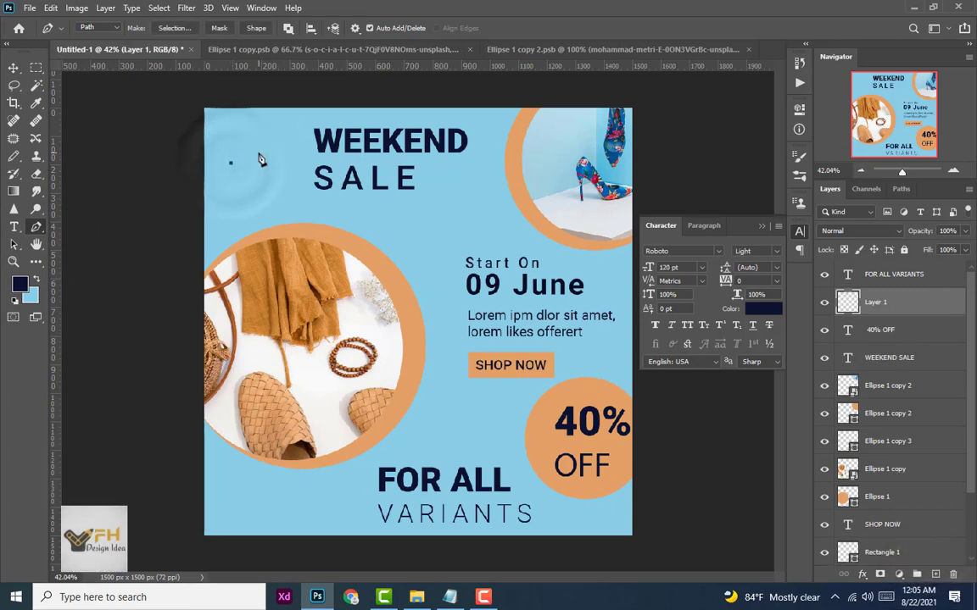
pyautogui.click(249, 153)
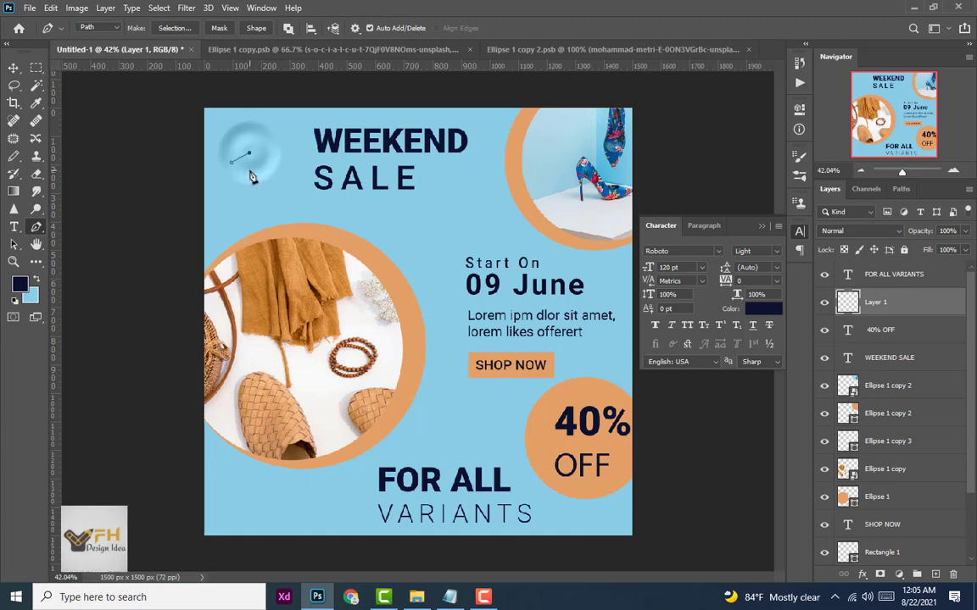
pyautogui.click(249, 172)
pyautogui.click(230, 165)
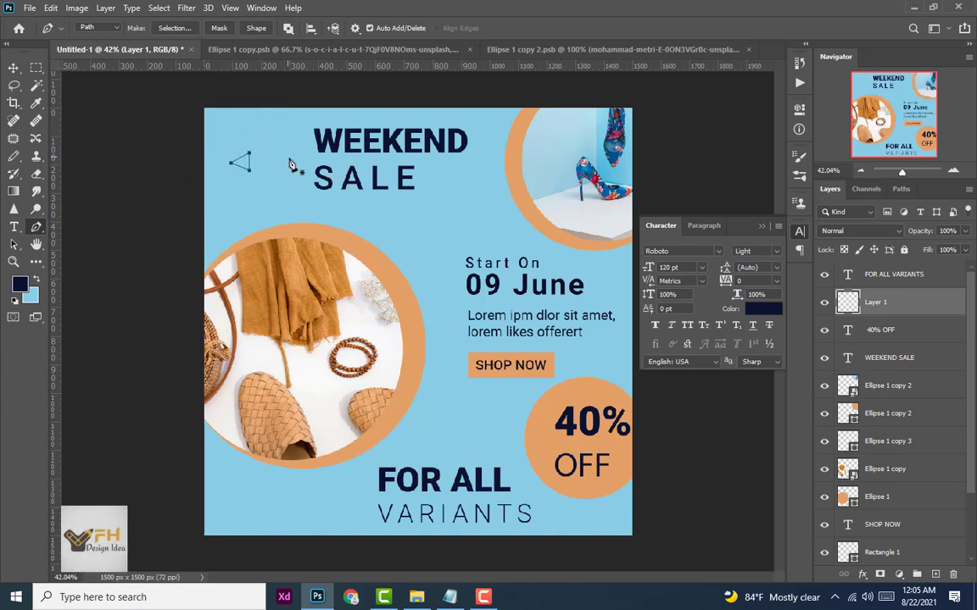
# Draw an orange triangle about 79 x 90 px with a 5 px black stroke beside WEEKEND SALE, using the Pen tool in Shape mode.
pyautogui.click(115, 30)
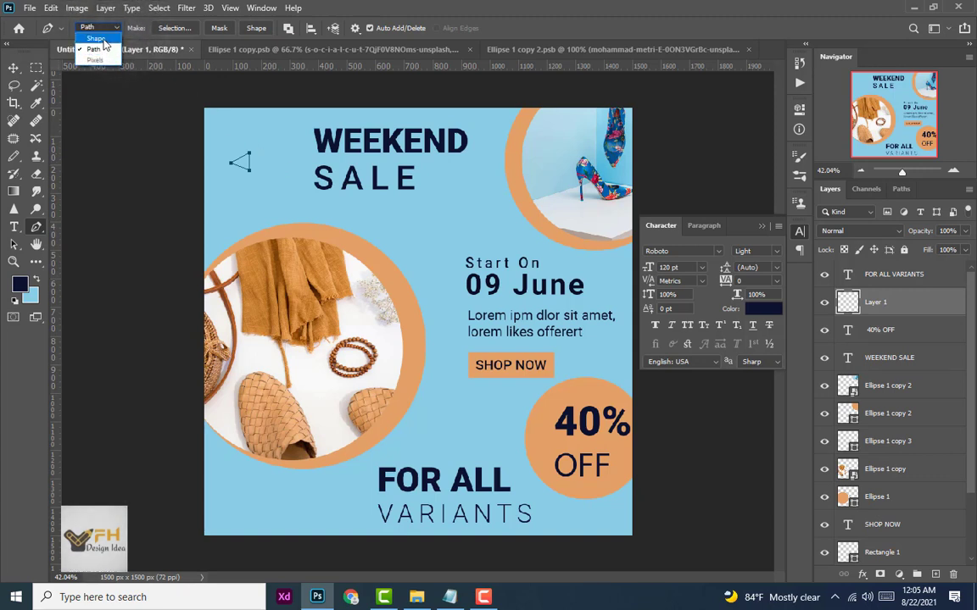
pyautogui.click(98, 39)
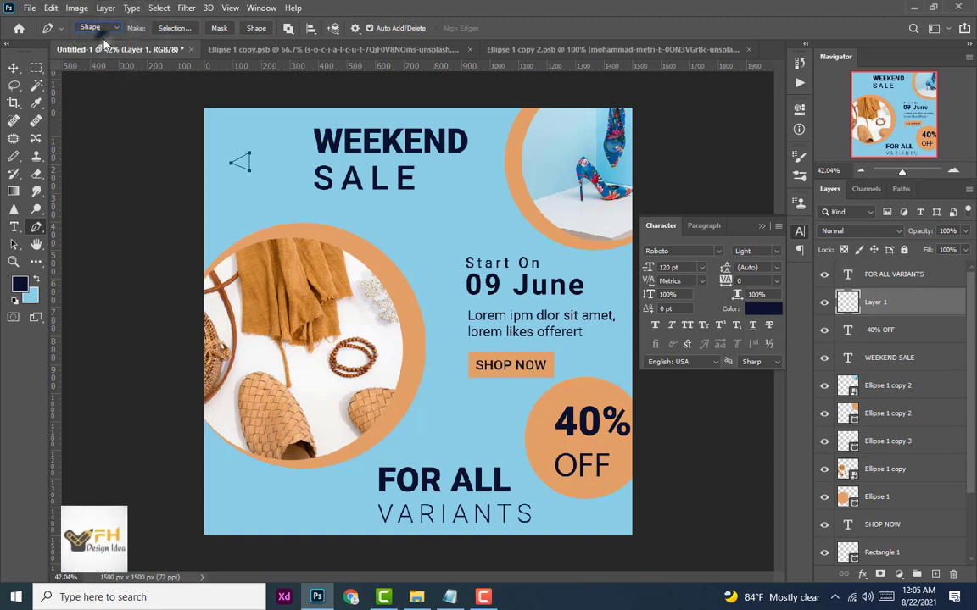
pyautogui.click(241, 167)
pyautogui.click(251, 150)
pyautogui.click(262, 175)
pyautogui.click(241, 166)
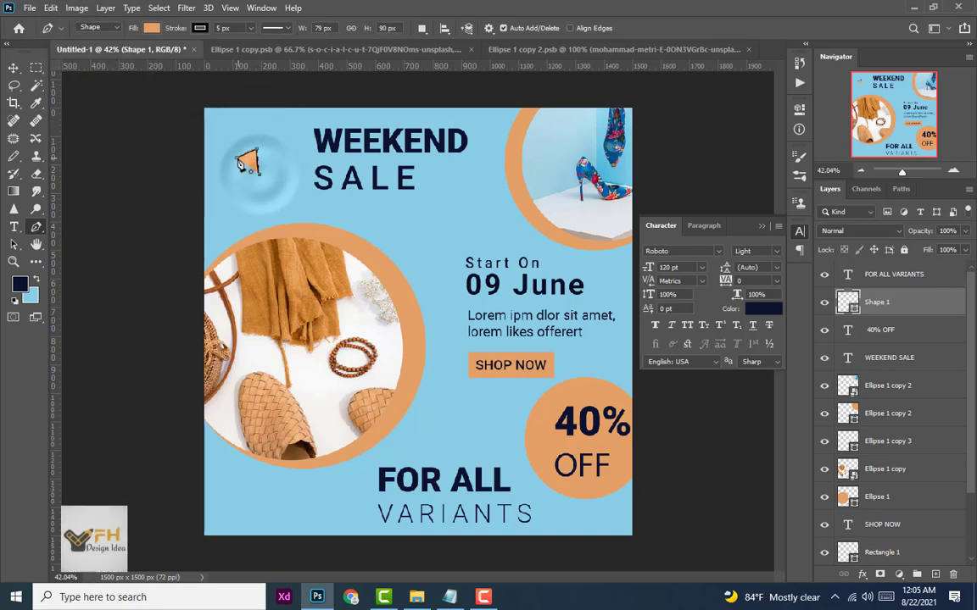
pyautogui.click(14, 67)
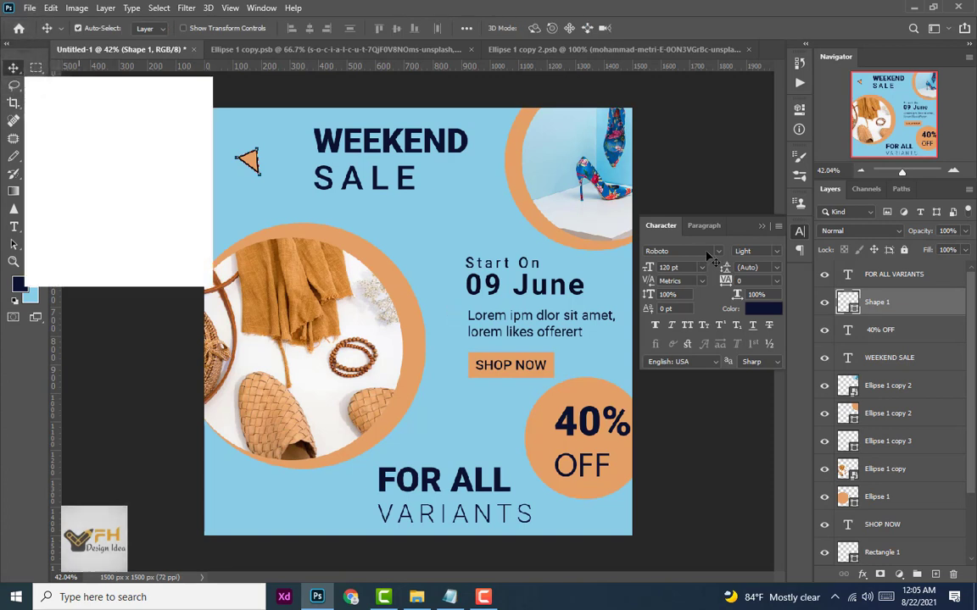
pyautogui.click(801, 110)
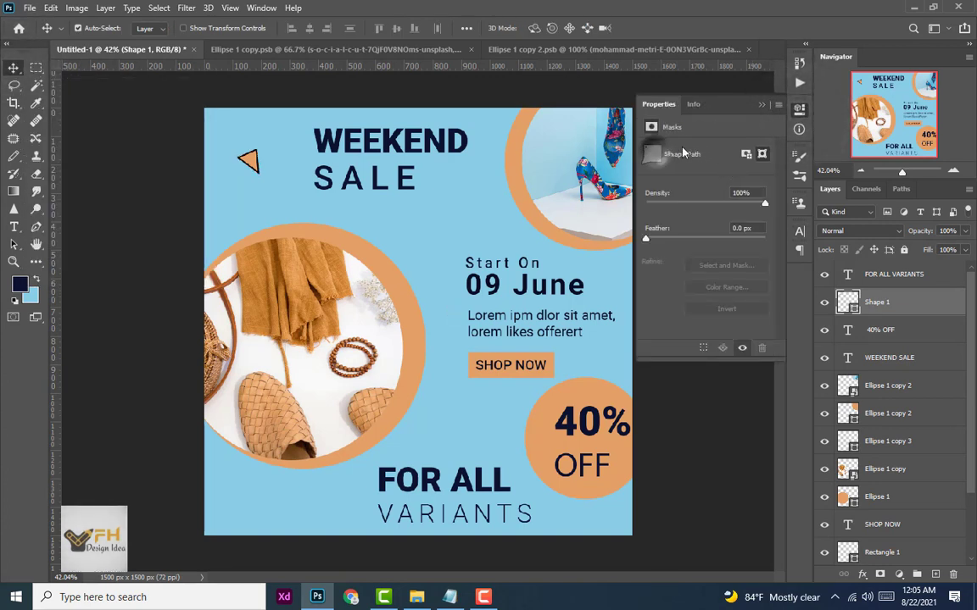
pyautogui.click(585, 135)
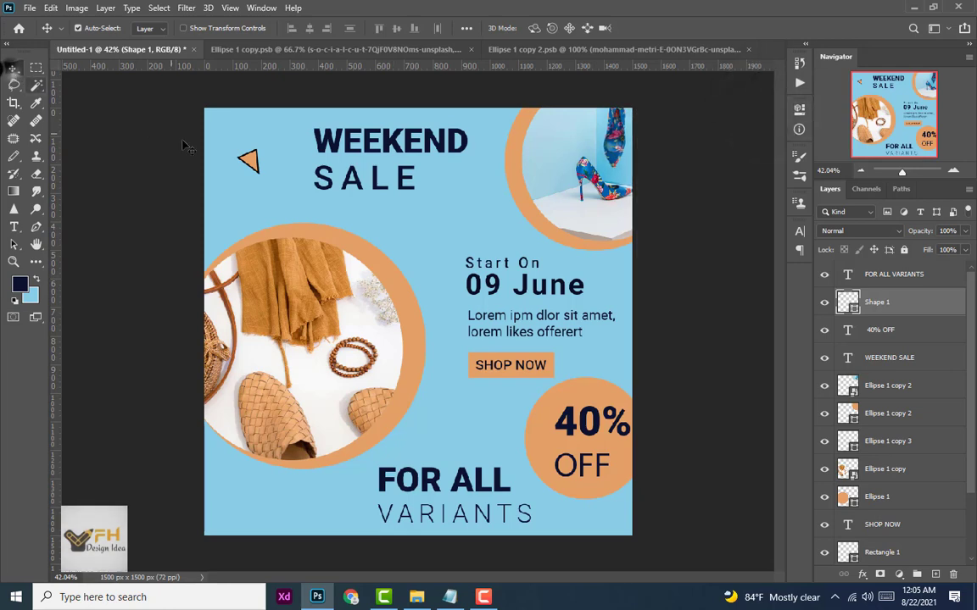
# Duplicate the orange triangle twice, placing one copy to its lower right and one to its upper right beside WEEKEND SALE.
pyautogui.click(247, 189)
pyautogui.click(250, 162)
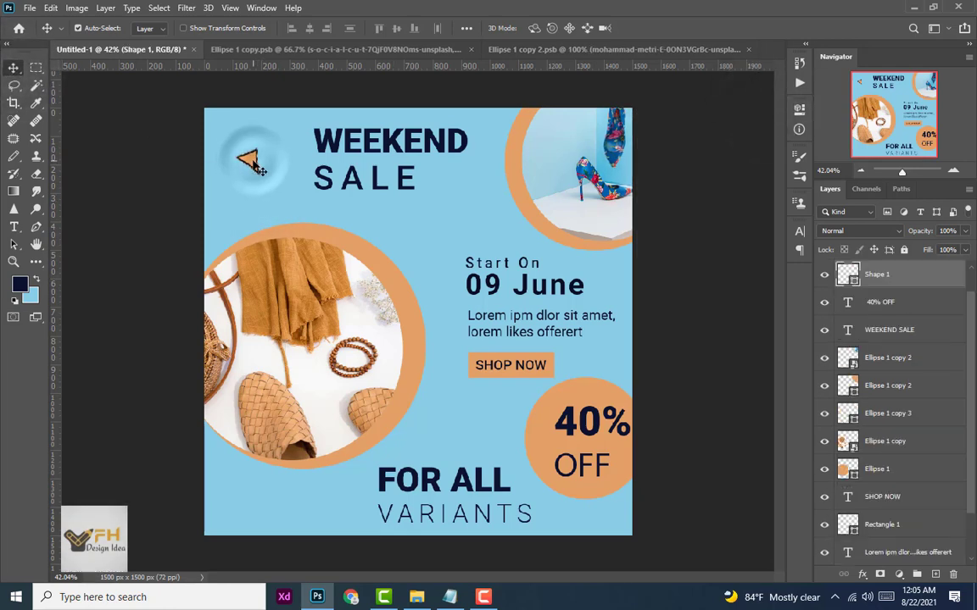
pyautogui.scroll(5, 254, 169)
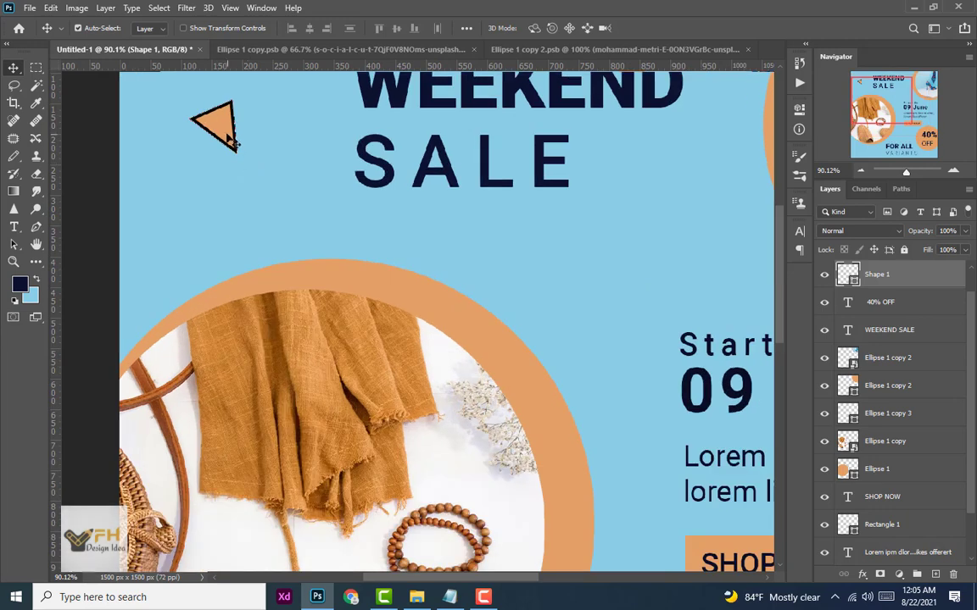
pyautogui.scroll(2, 228, 139)
pyautogui.click(227, 167)
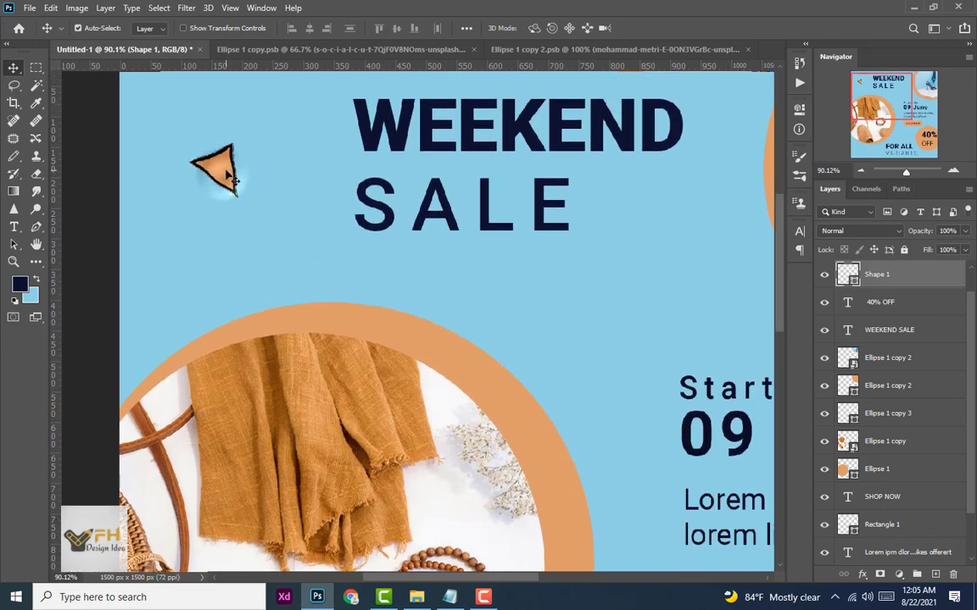
pyautogui.keyDown('alt'); pyautogui.moveTo(225, 174); pyautogui.dragTo(295, 235); pyautogui.keyUp('alt')
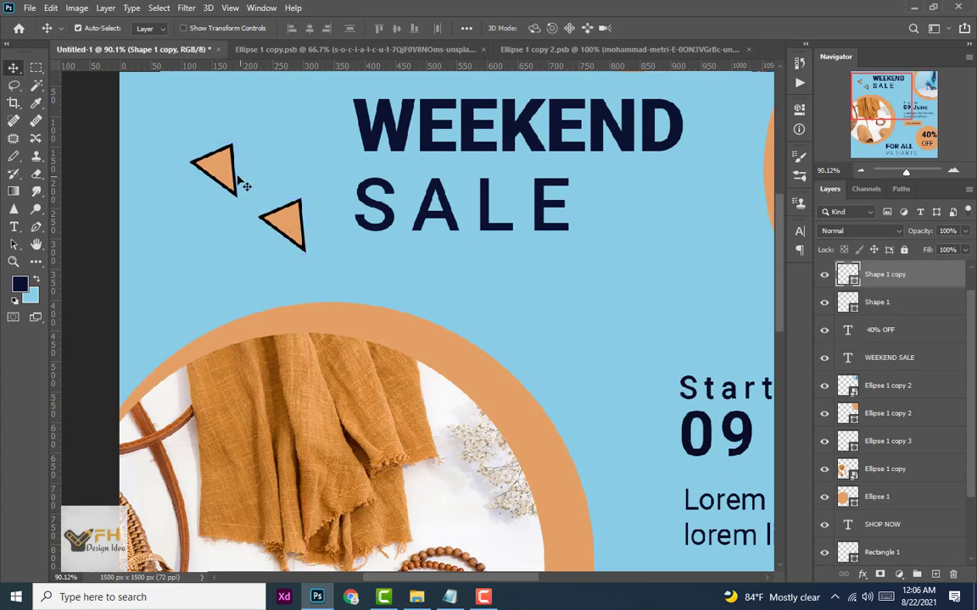
pyautogui.keyDown('alt'); pyautogui.moveTo(228, 174); pyautogui.dragTo(286, 141); pyautogui.keyUp('alt')
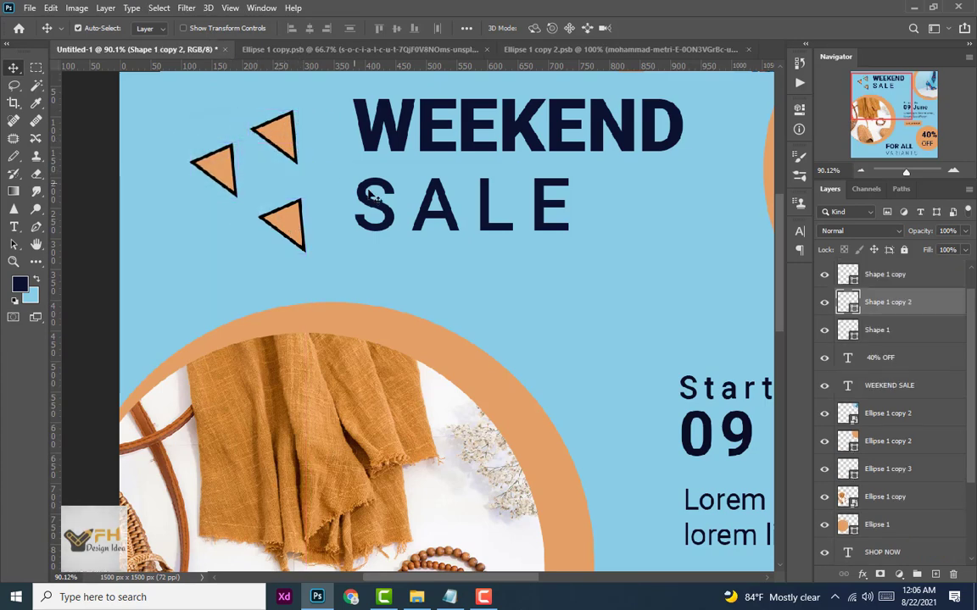
# Try to draw an unfilled circle about 68 px wide beside the triangles on the existing triangle layer, using the Ellipse tool.
pyautogui.click(37, 266)
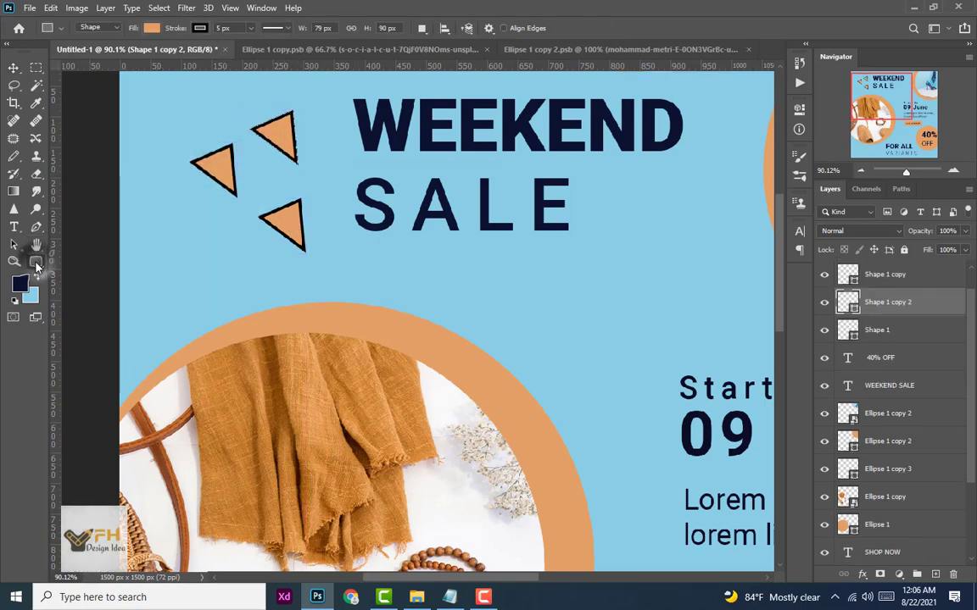
pyautogui.click(93, 494)
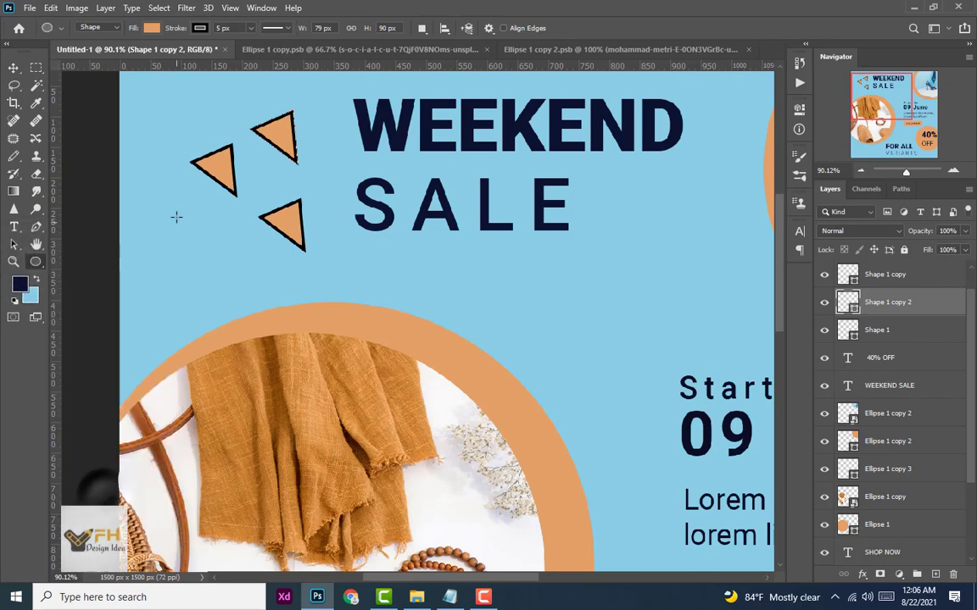
pyautogui.moveTo(159, 209); pyautogui.dragTo(202, 263)
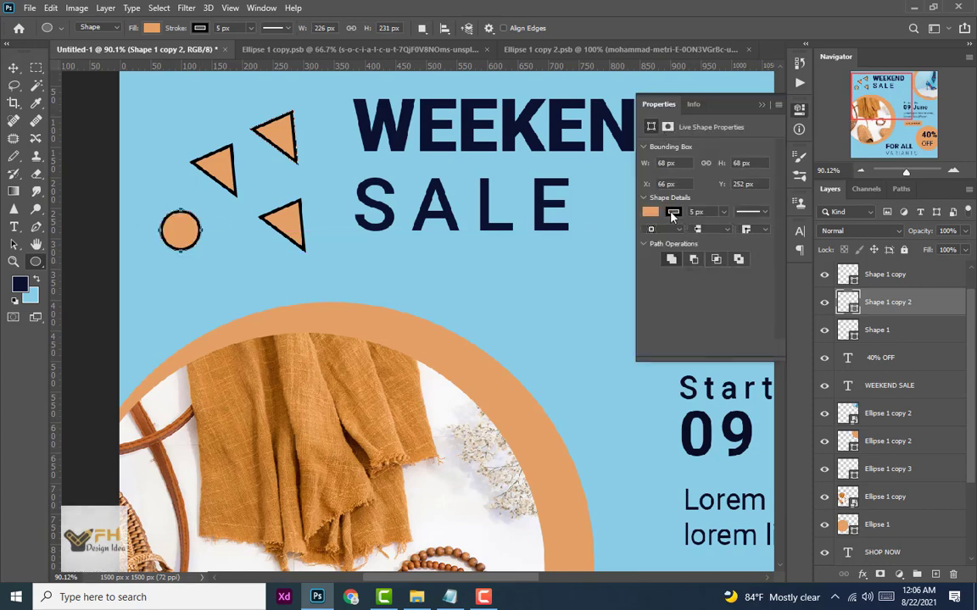
pyautogui.click(651, 213)
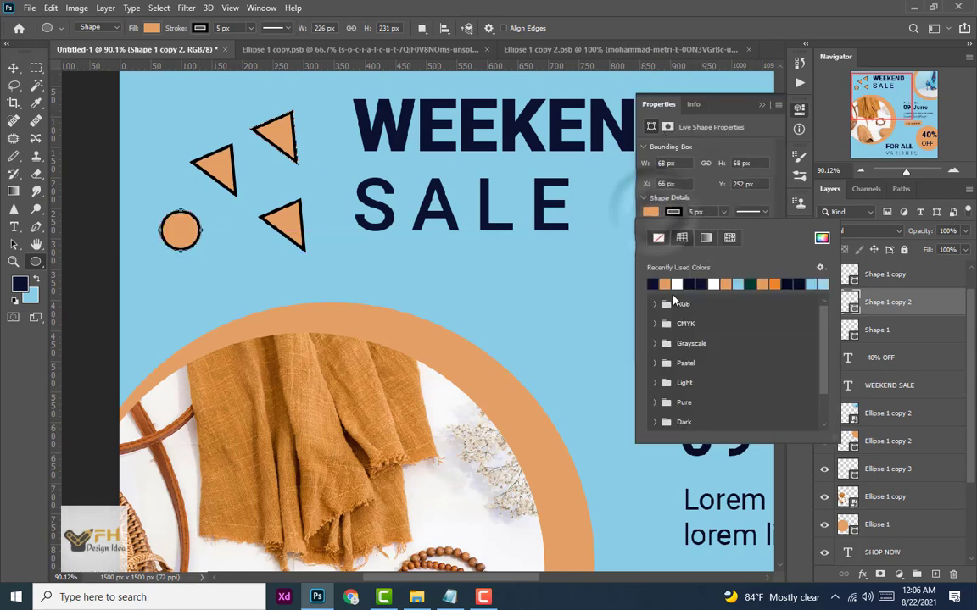
pyautogui.click(658, 238)
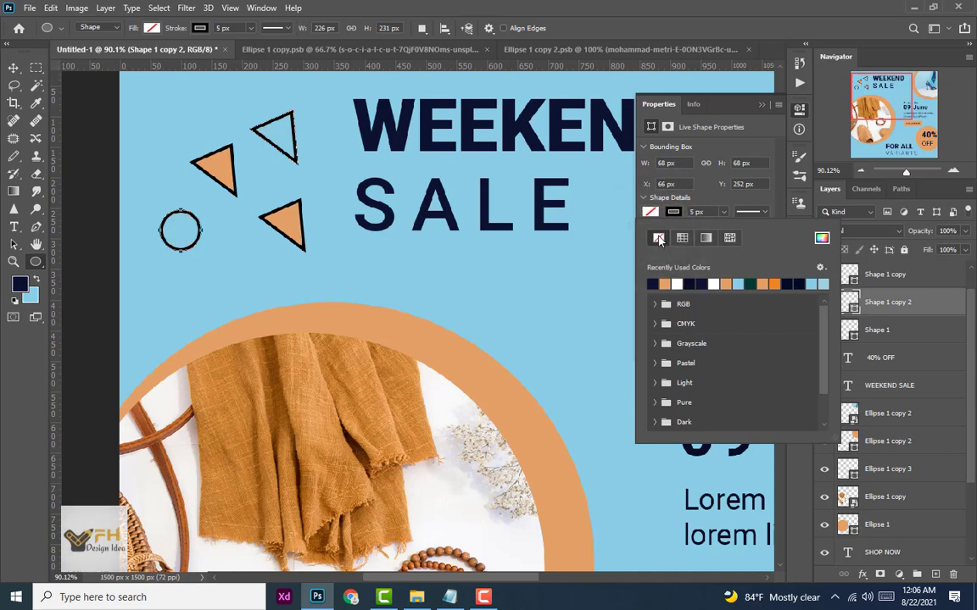
pyautogui.click(680, 92)
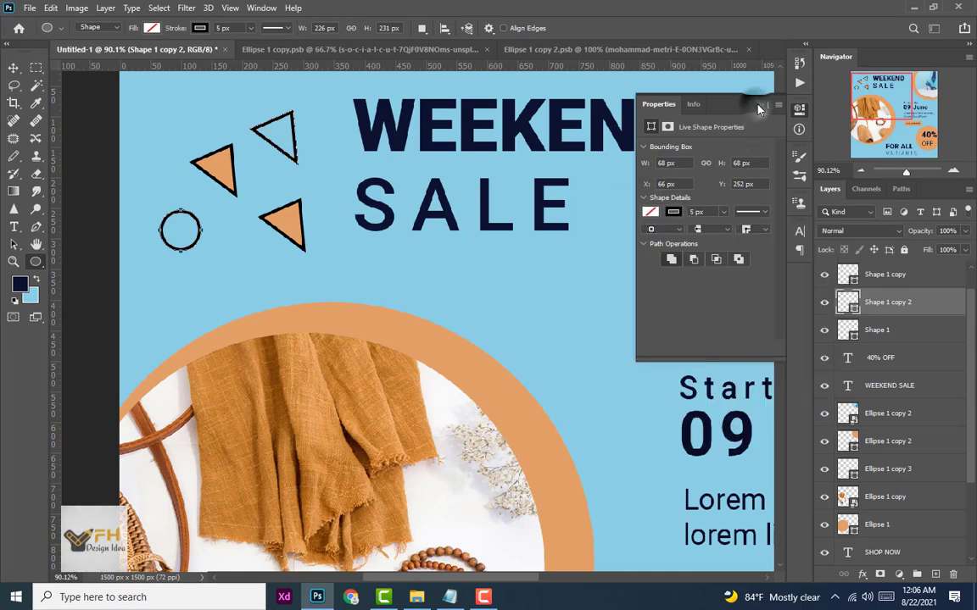
pyautogui.hotkey('ctrl', 'z')
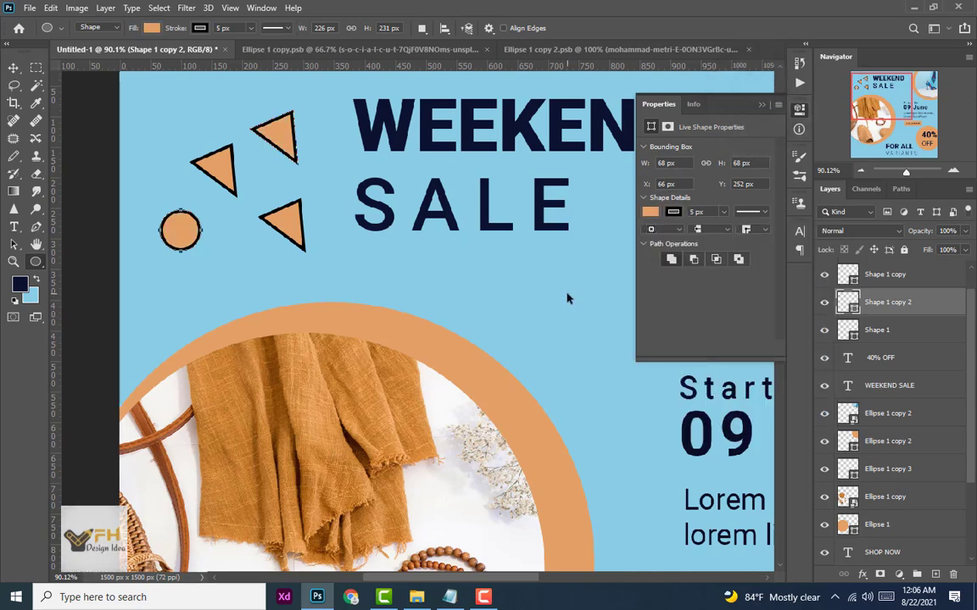
pyautogui.hotkey('ctrl', 'z')
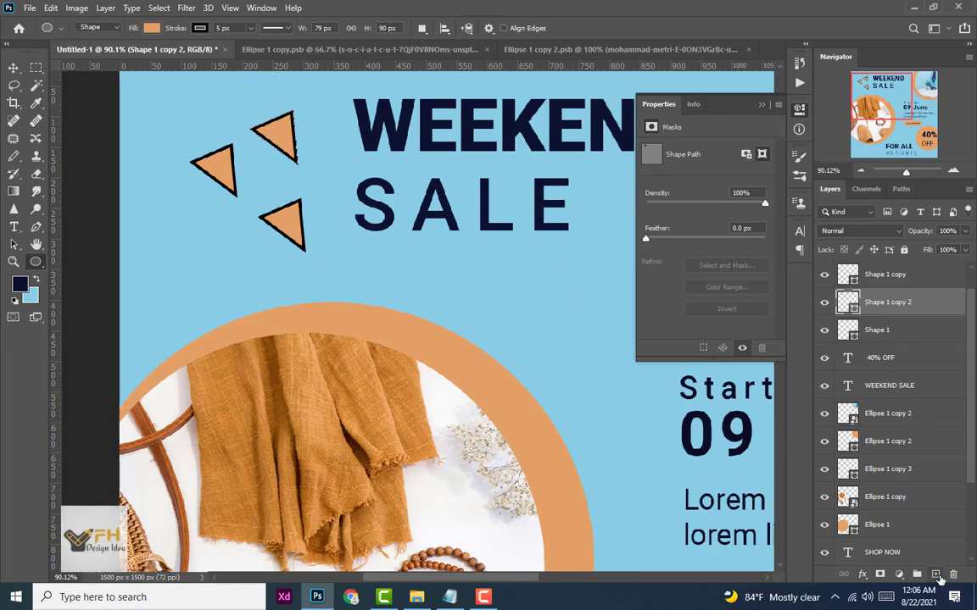
# Draw a circle about 63 px wide on a new layer below the triangles, with no fill and a 5 px black stroke.
pyautogui.click(936, 575)
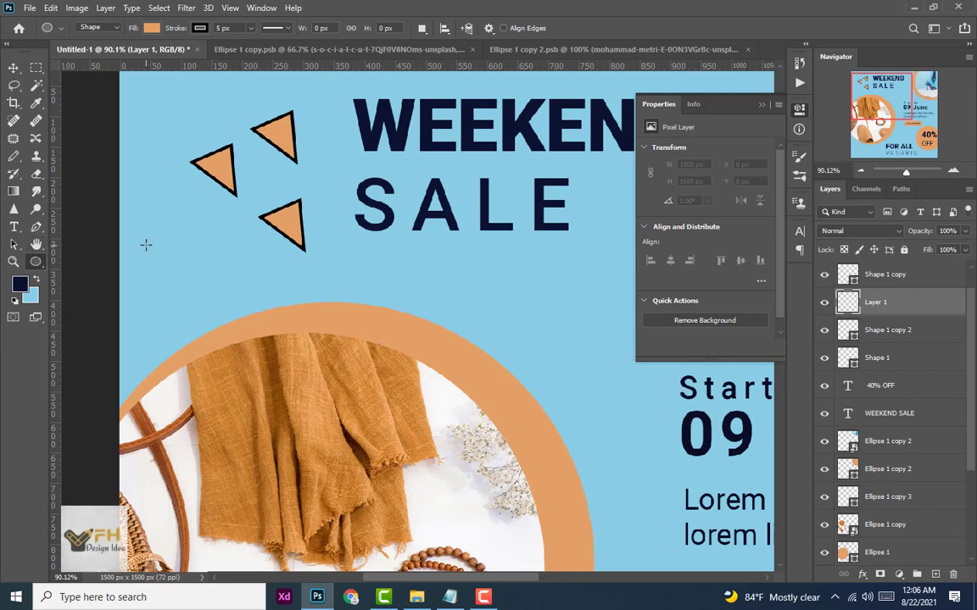
pyautogui.moveTo(145, 245); pyautogui.dragTo(215, 272)
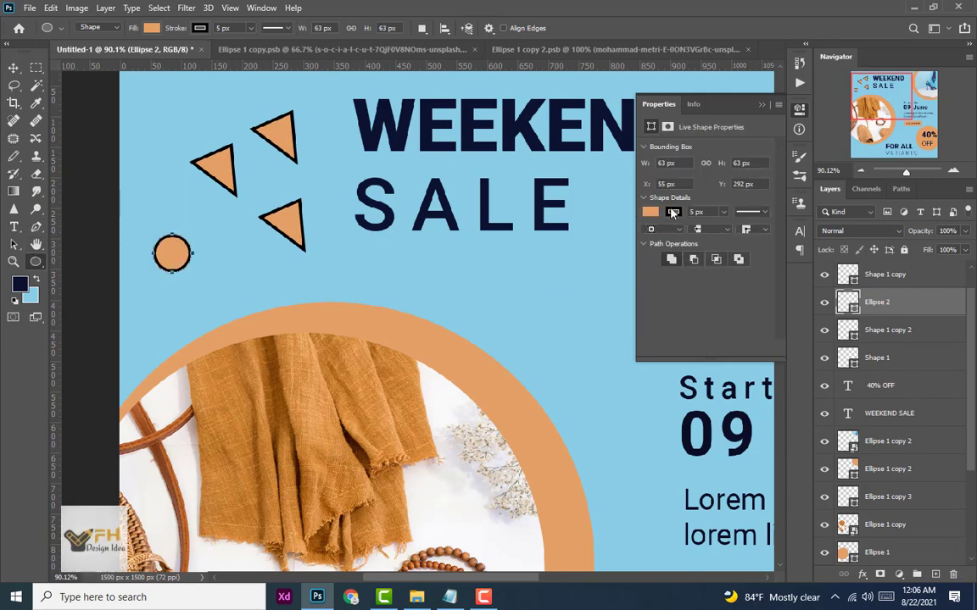
pyautogui.click(649, 213)
pyautogui.click(657, 237)
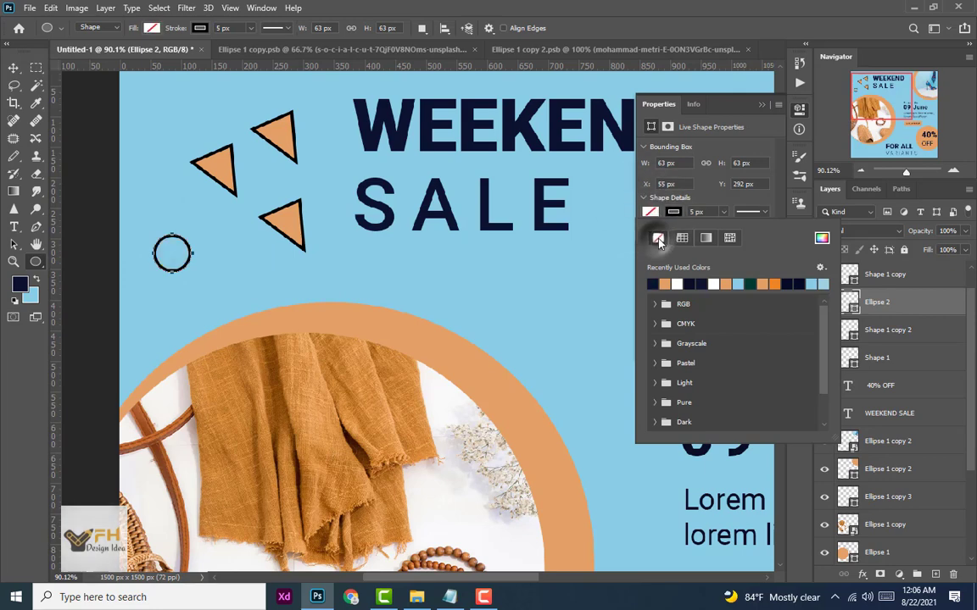
pyautogui.click(762, 104)
pyautogui.click(761, 104)
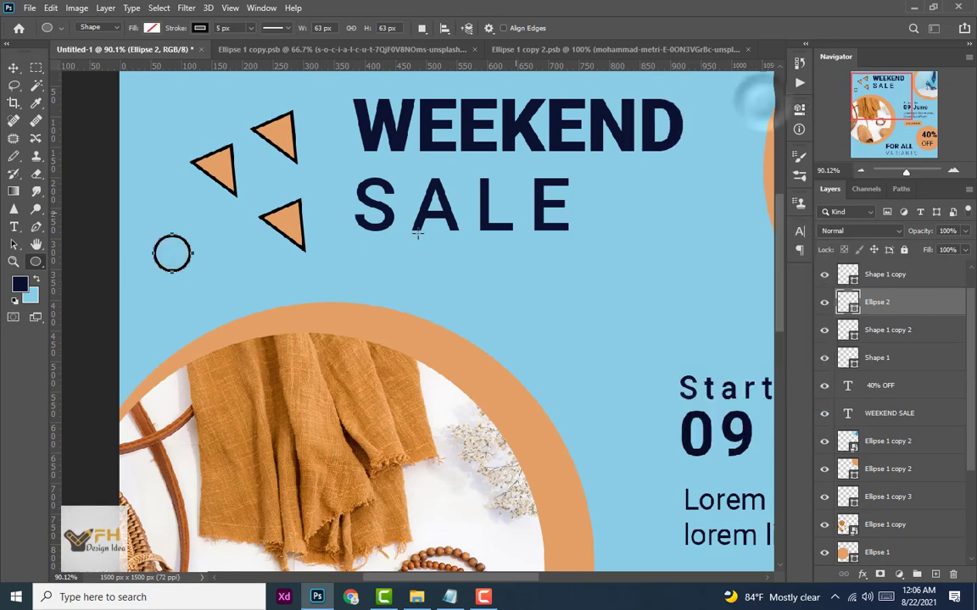
# Duplicate the outlined circle twice and place one copy to its upper right and one to its lower right.
pyautogui.hotkey('ctrl', 'j')
pyautogui.hotkey('ctrl', 'j')
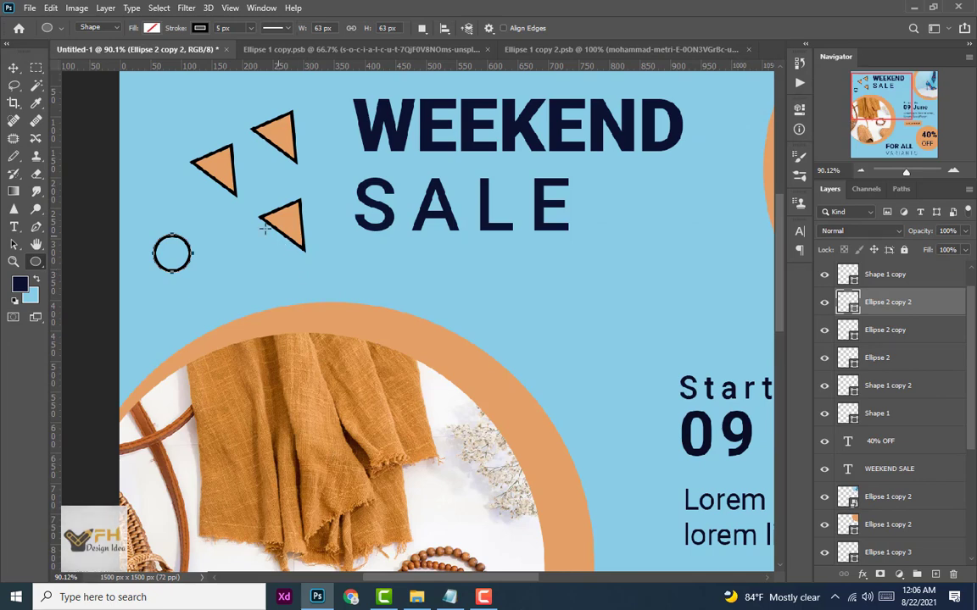
pyautogui.click(13, 67)
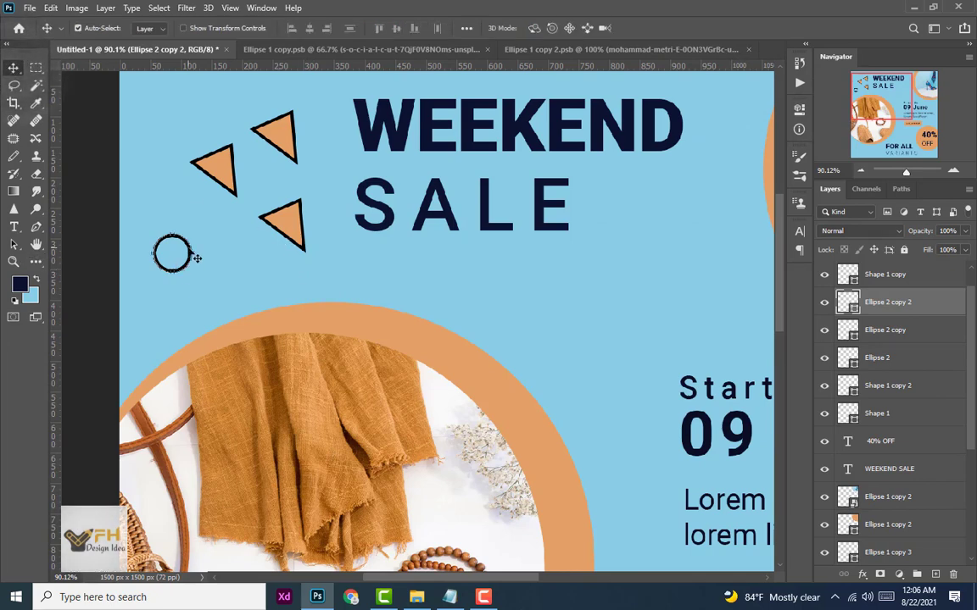
pyautogui.moveTo(191, 257); pyautogui.dragTo(296, 342)
pyautogui.scroll(5, 192, 263)
pyautogui.scroll(-5, 329, 310)
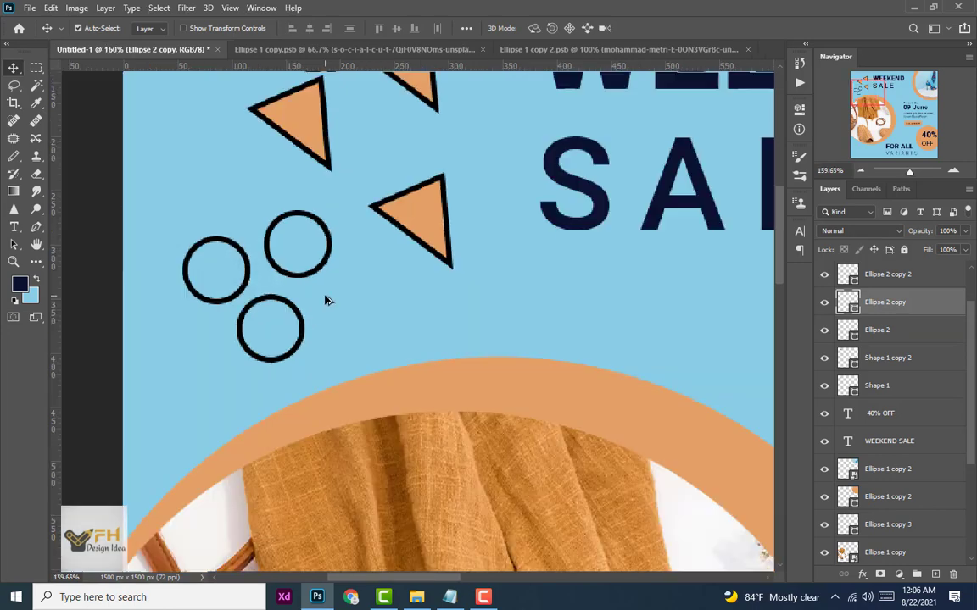
# Add a new empty layer above the selected circle copy for drawing with the Pencil tool.
pyautogui.moveTo(357, 269); pyautogui.dragTo(212, 169)
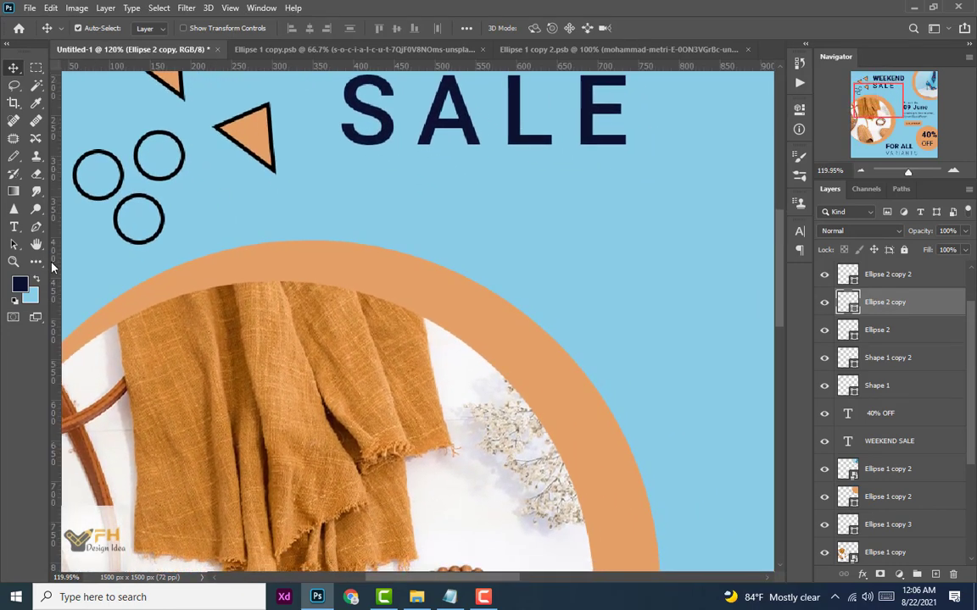
pyautogui.click(13, 158)
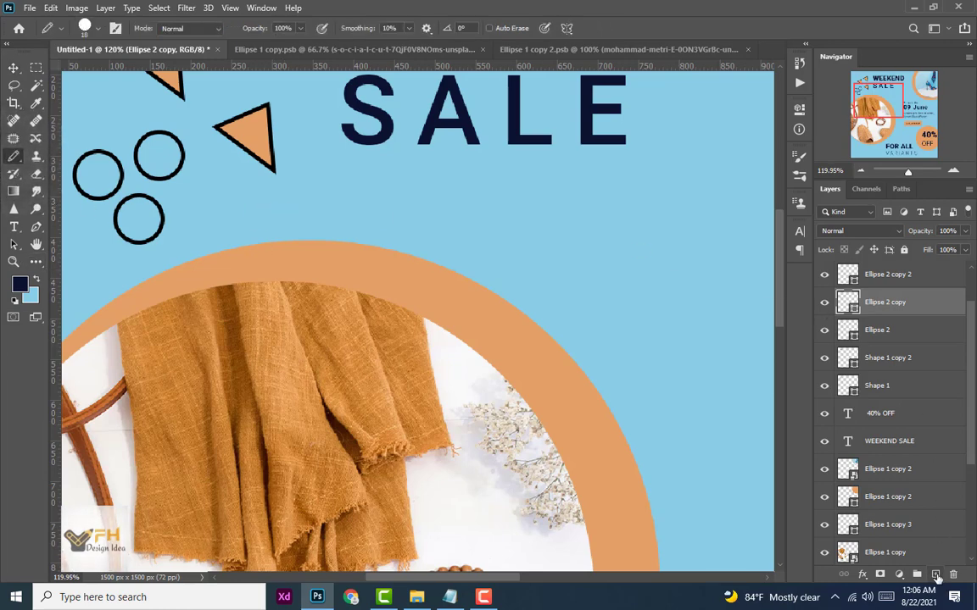
pyautogui.click(936, 575)
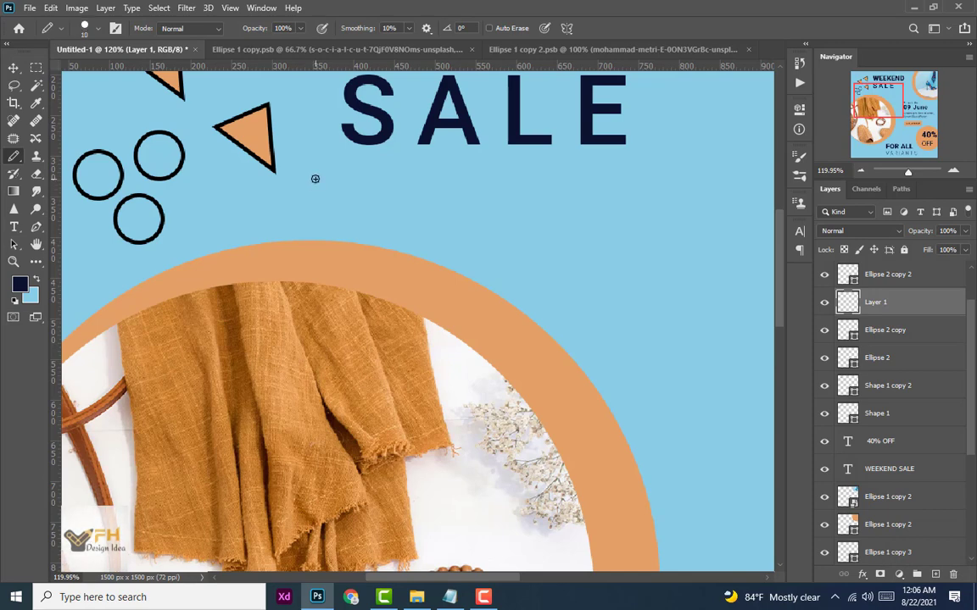
# Try to draw a navy plus sign below SALE with a 15 px Pencil.
pyautogui.moveTo(314, 180); pyautogui.dragTo(366, 179)
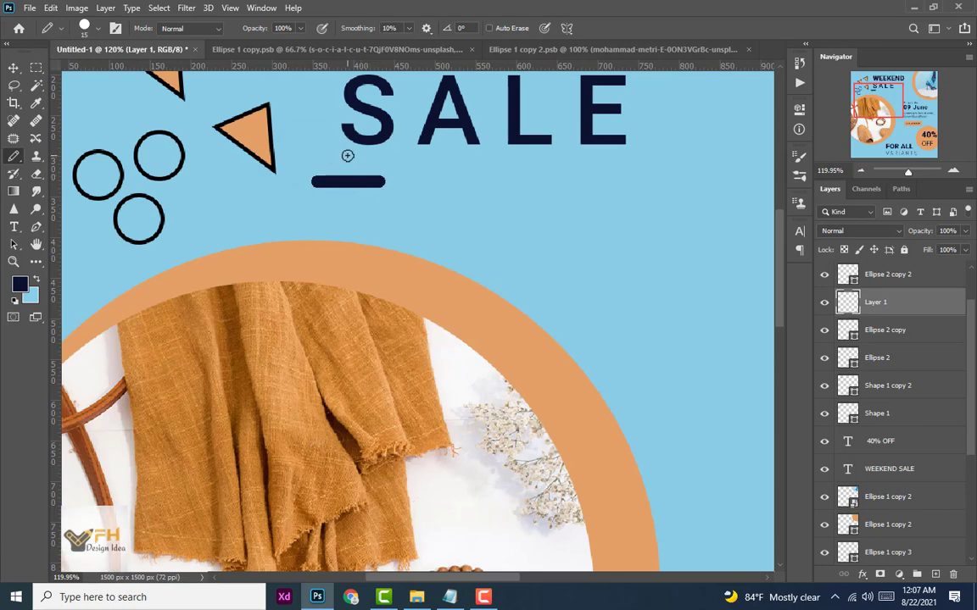
pyautogui.hotkey('ctrl', 'z')
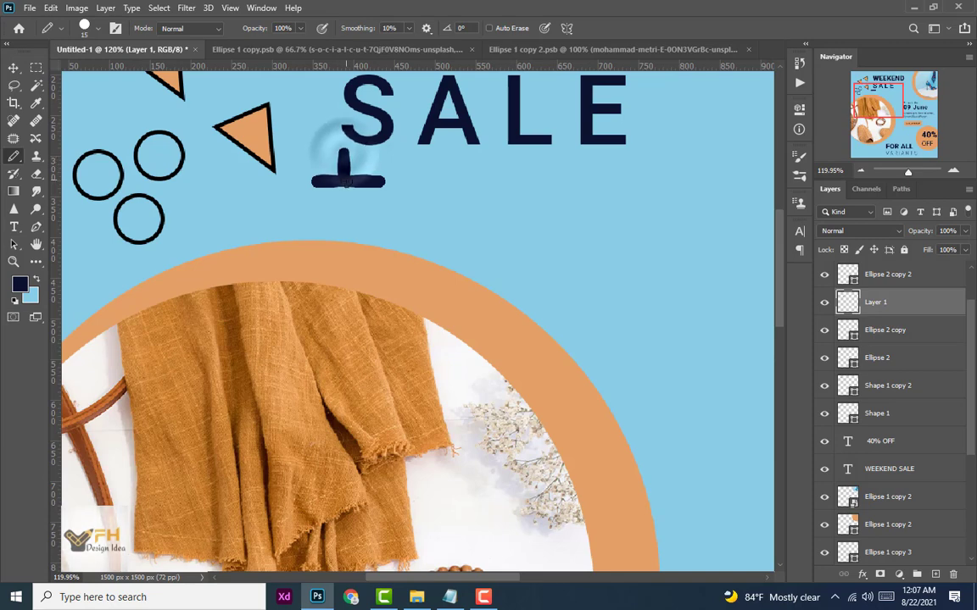
pyautogui.moveTo(343, 150); pyautogui.dragTo(347, 200)
pyautogui.hotkey('ctrl', 'z')
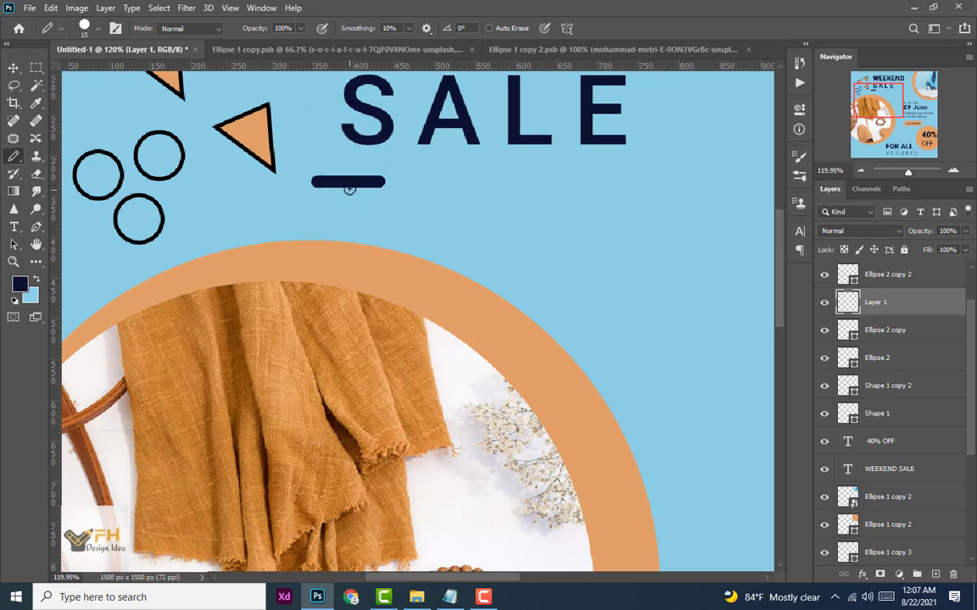
pyautogui.moveTo(344, 153); pyautogui.dragTo(353, 207)
pyautogui.click(13, 67)
pyautogui.scroll(-5, 351, 210)
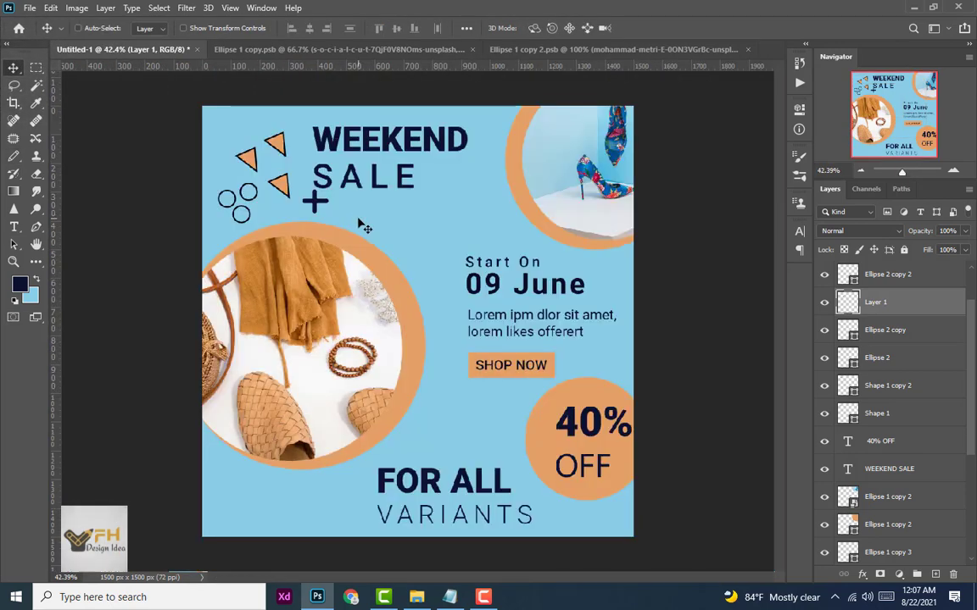
pyautogui.moveTo(363, 227); pyautogui.dragTo(316, 202)
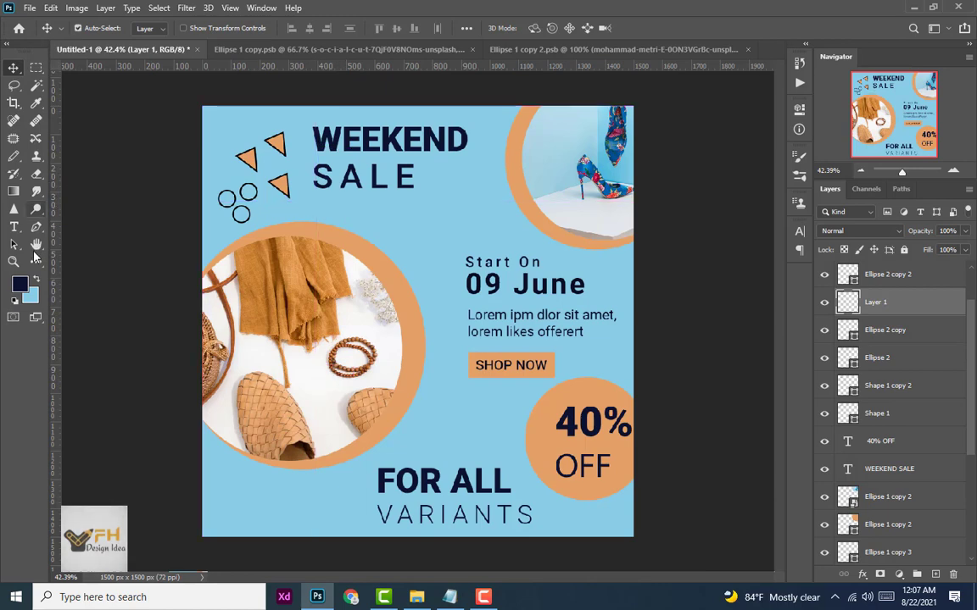
# Draw a navy plus sign from two crossing straight strokes below SALE, using a 10 px Pencil.
pyautogui.click(13, 156)
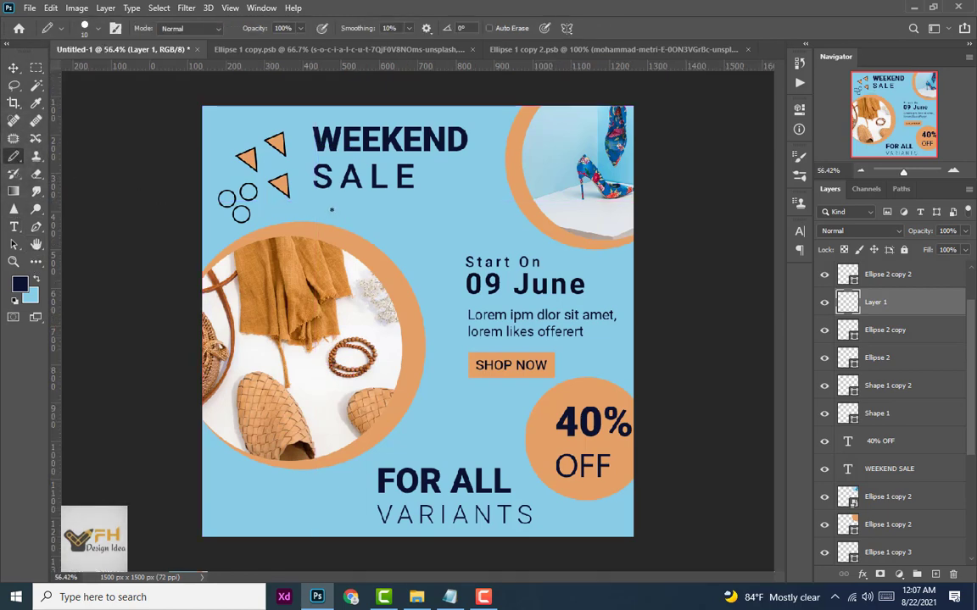
pyautogui.scroll(5, 331, 209)
pyautogui.moveTo(326, 171); pyautogui.dragTo(393, 171)
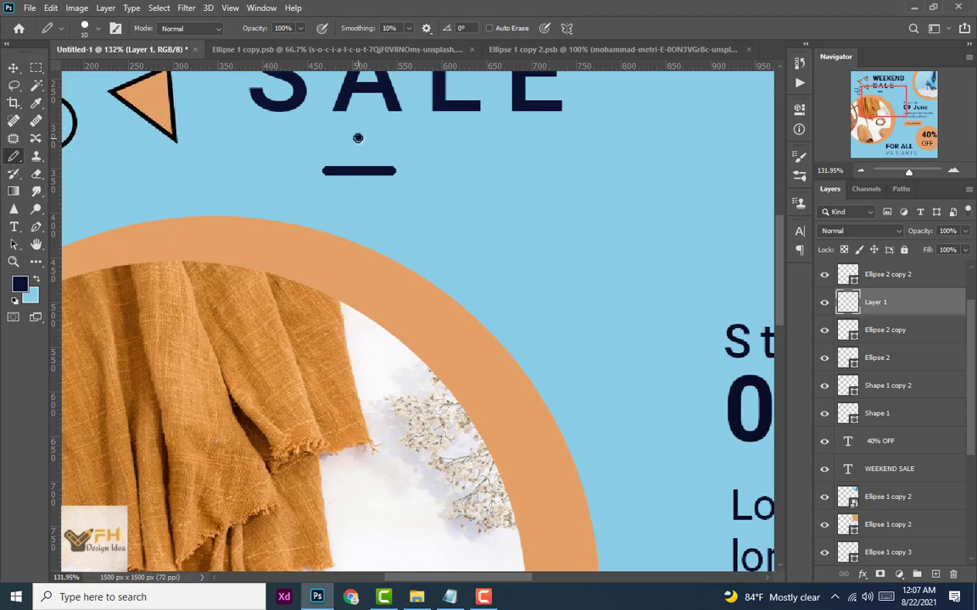
pyautogui.moveTo(358, 138); pyautogui.dragTo(363, 191)
pyautogui.moveTo(359, 139); pyautogui.dragTo(363, 200)
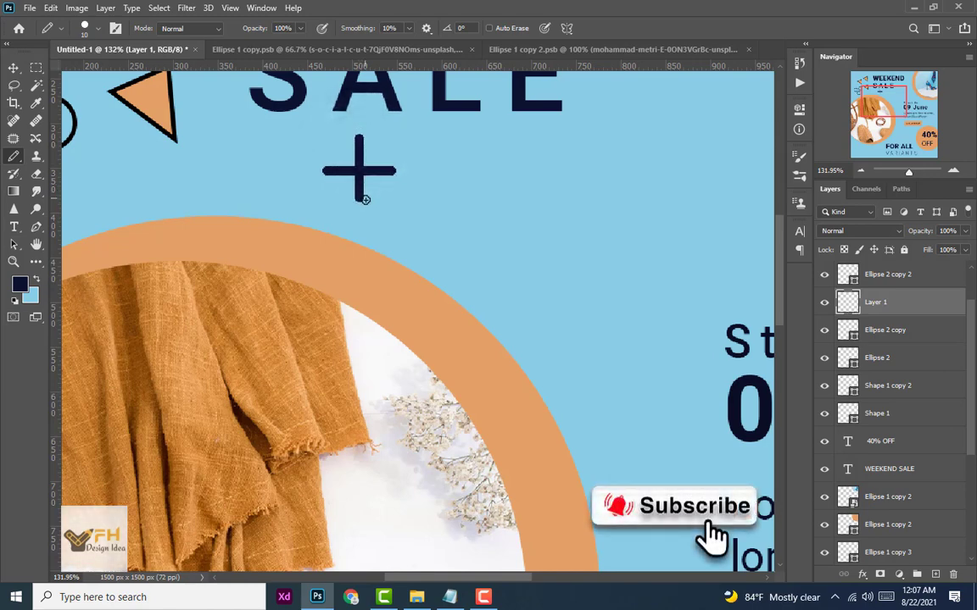
# Duplicate the plus sign twice, placing one copy directly to its right and the other further to the lower right.
pyautogui.click(14, 71)
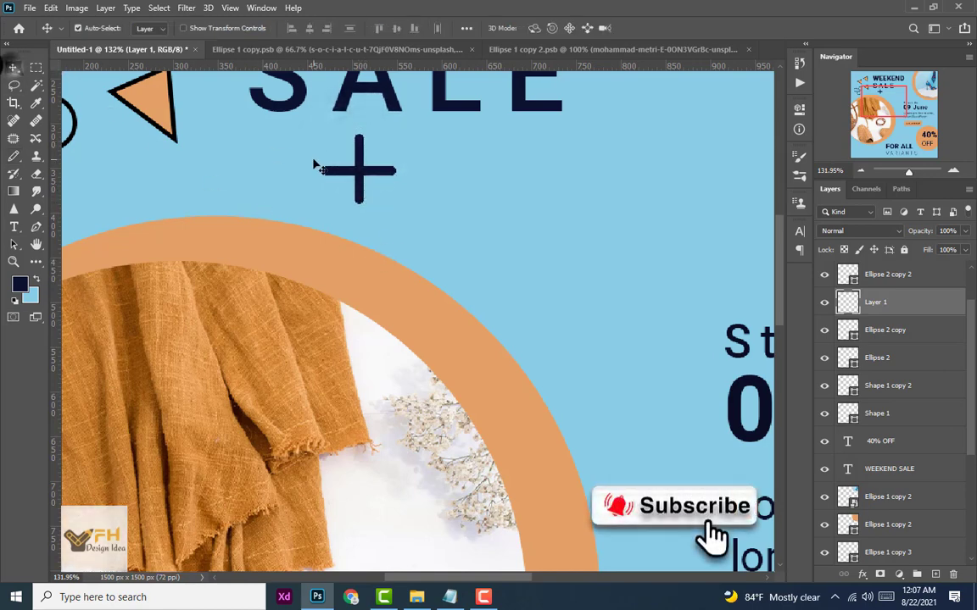
pyautogui.hotkey('ctrl', '0')
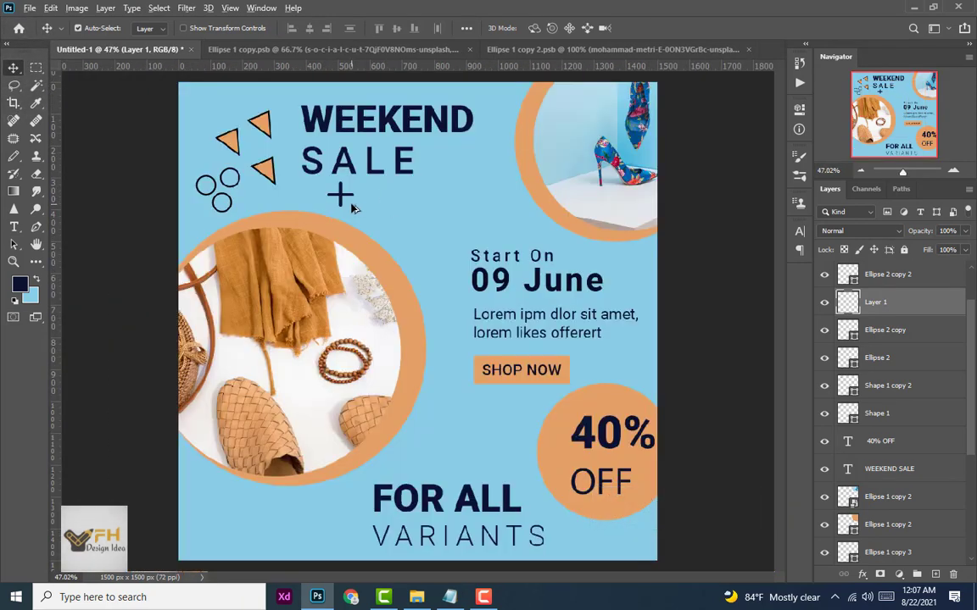
pyautogui.scroll(-1, 365, 212)
pyautogui.scroll(3, 356, 221)
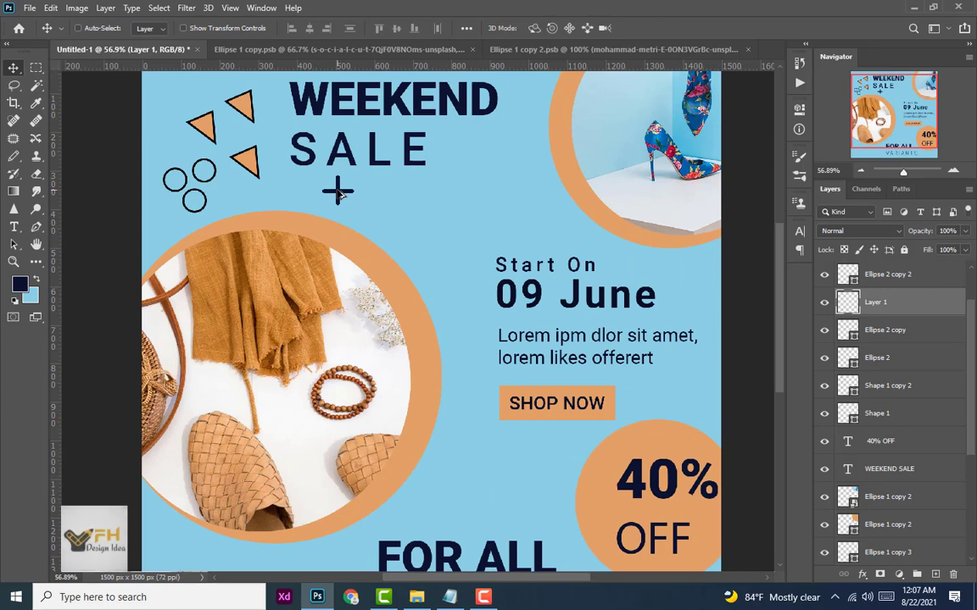
pyautogui.hotkey('alt', 'shift', 'Right')
pyautogui.hotkey('alt', 'shift', 'Right')
pyautogui.hotkey('alt', 'shift', 'Right')
pyautogui.hotkey('alt', 'shift', 'Right')
pyautogui.hotkey('alt', 'shift', 'Right')
pyautogui.hotkey('alt', 'shift', 'Right')
pyautogui.hotkey('alt', 'shift', 'Right')
pyautogui.hotkey('alt', 'shift', 'Right')
pyautogui.hotkey('alt', 'shift', 'Right')
pyautogui.hotkey('alt', 'shift', 'Right')
pyautogui.hotkey('alt', 'shift', 'Right')
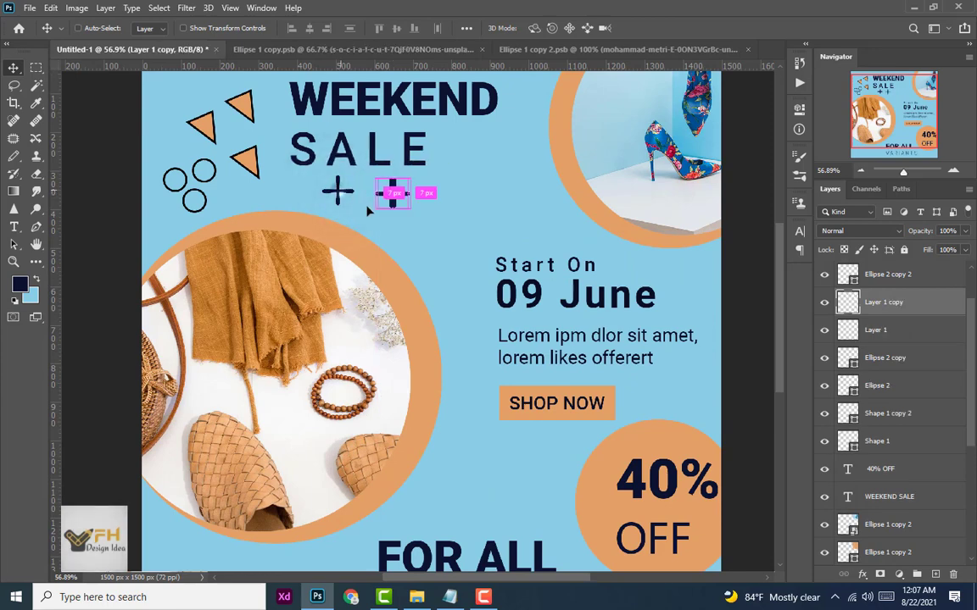
pyautogui.moveTo(391, 194); pyautogui.dragTo(440, 231)
# Move the left triangle slightly up and to the left, and rotate the triangle beside WEEKEND so it points right.
pyautogui.scroll(-2, 584, 303)
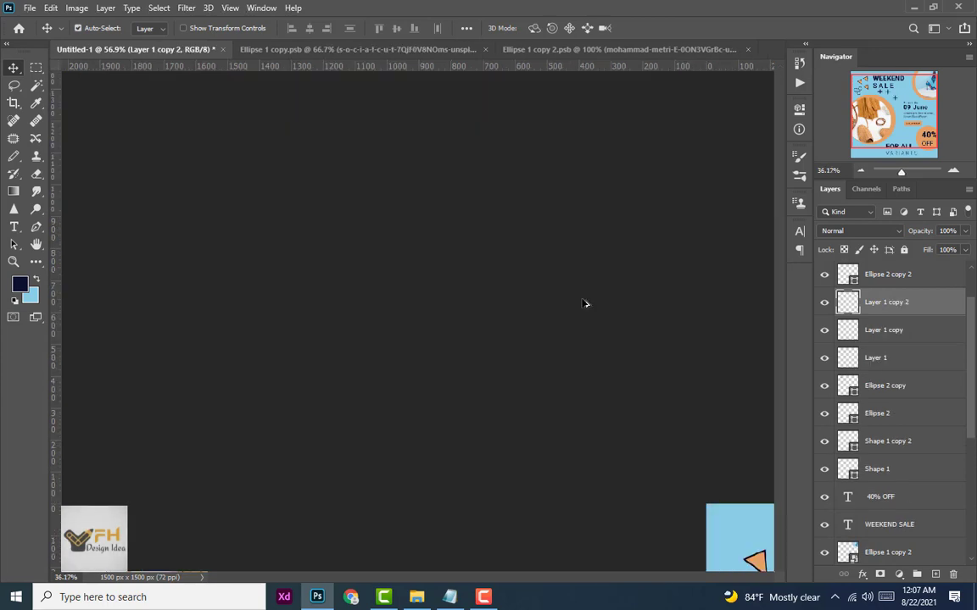
pyautogui.scroll(-1, 573, 245)
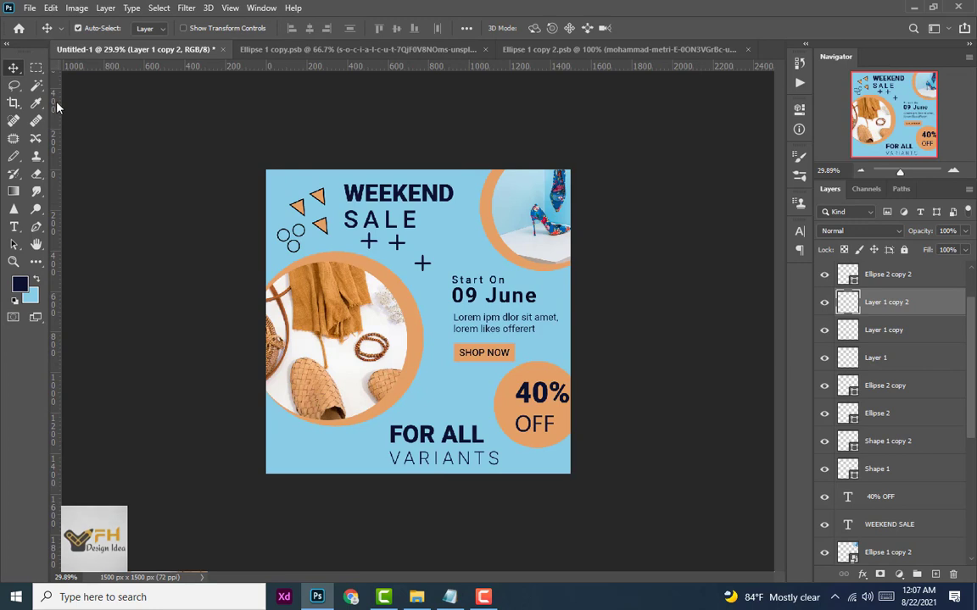
pyautogui.moveTo(298, 207); pyautogui.dragTo(294, 201)
pyautogui.click(320, 200)
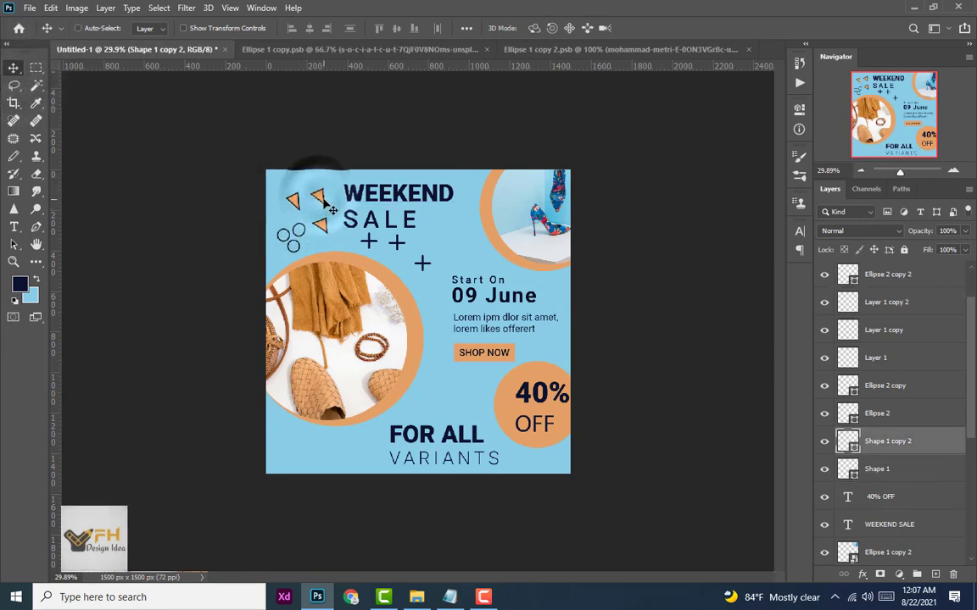
pyautogui.hotkey('ctrl', 't')
pyautogui.moveTo(329, 207); pyautogui.dragTo(345, 188)
pyautogui.hotkey('ctrl', 'z')
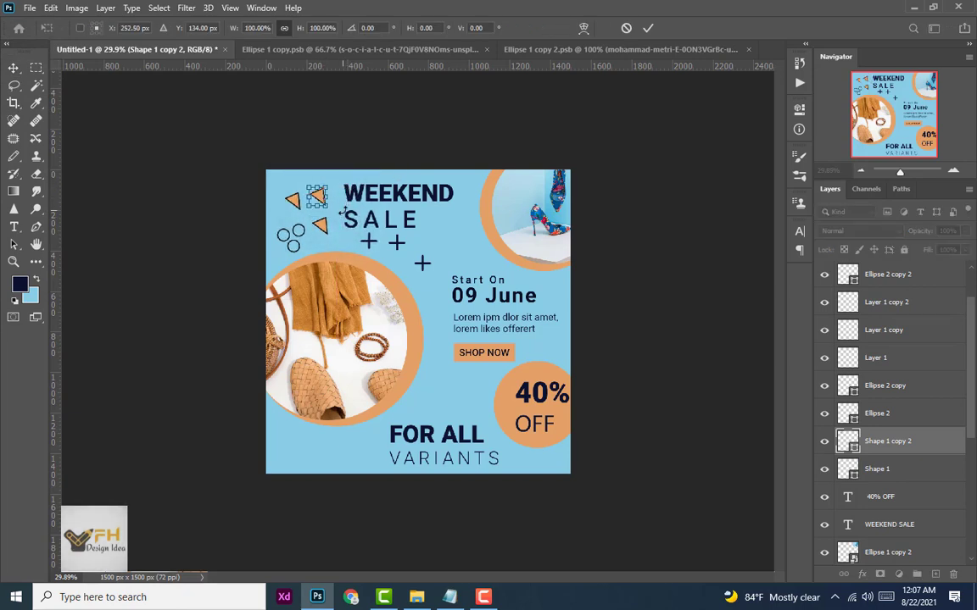
pyautogui.moveTo(333, 215); pyautogui.dragTo(315, 154)
pyautogui.click(14, 69)
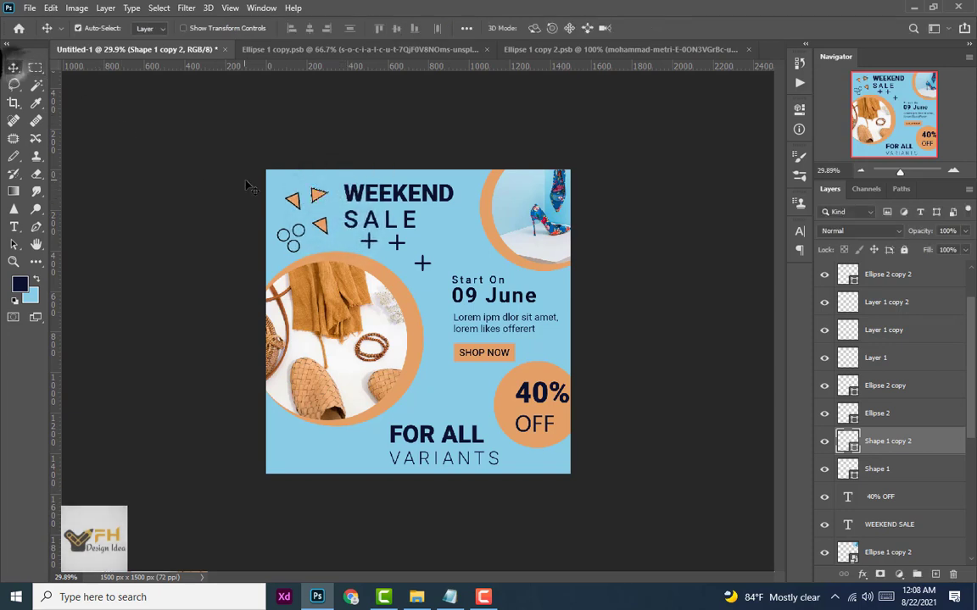
# Move the right-pointing triangle beside the shoe photo's lower left, and relocate and enlarge the triangle beside the circles in the canvas's lower-left corner.
pyautogui.moveTo(318, 196); pyautogui.dragTo(468, 238)
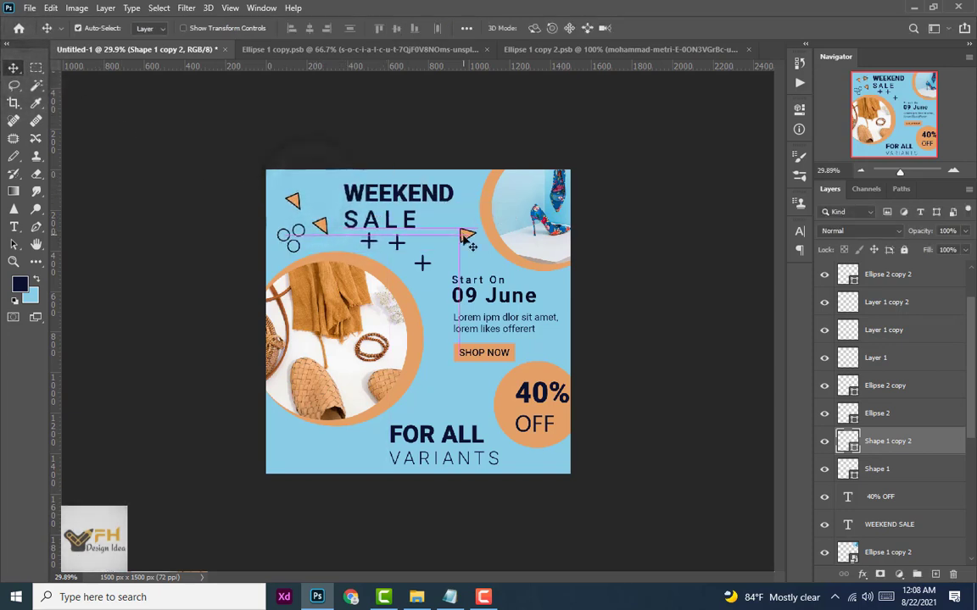
pyautogui.moveTo(324, 229); pyautogui.dragTo(310, 456)
pyautogui.hotkey('ctrl', 't')
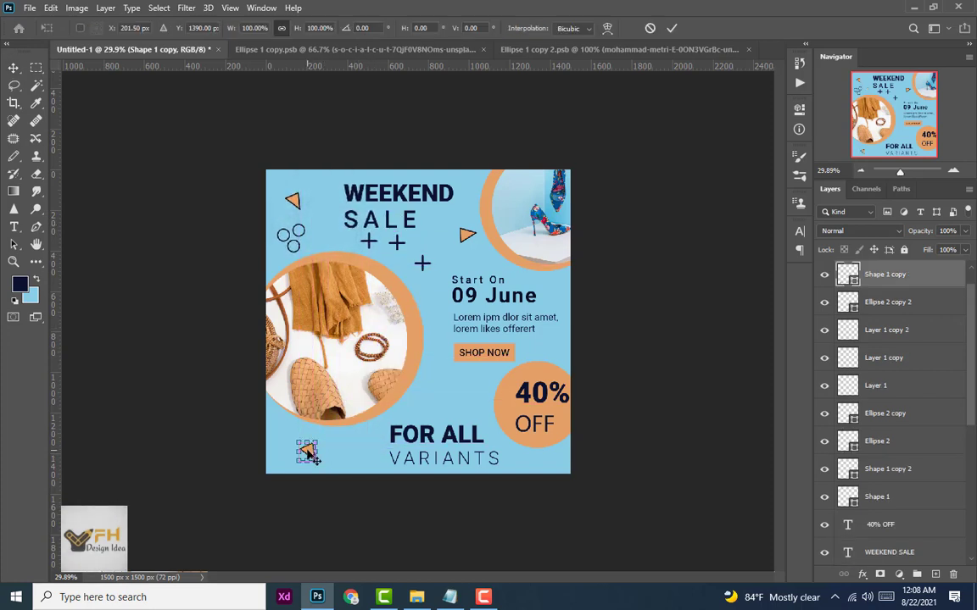
pyautogui.moveTo(319, 462)
pyautogui.mouseDown()
pyautogui.moveTo(327, 451)
pyautogui.moveTo(324, 470)
pyautogui.moveTo(297, 462)
pyautogui.moveTo(314, 462)
pyautogui.mouseUp()
pyautogui.press('Return')
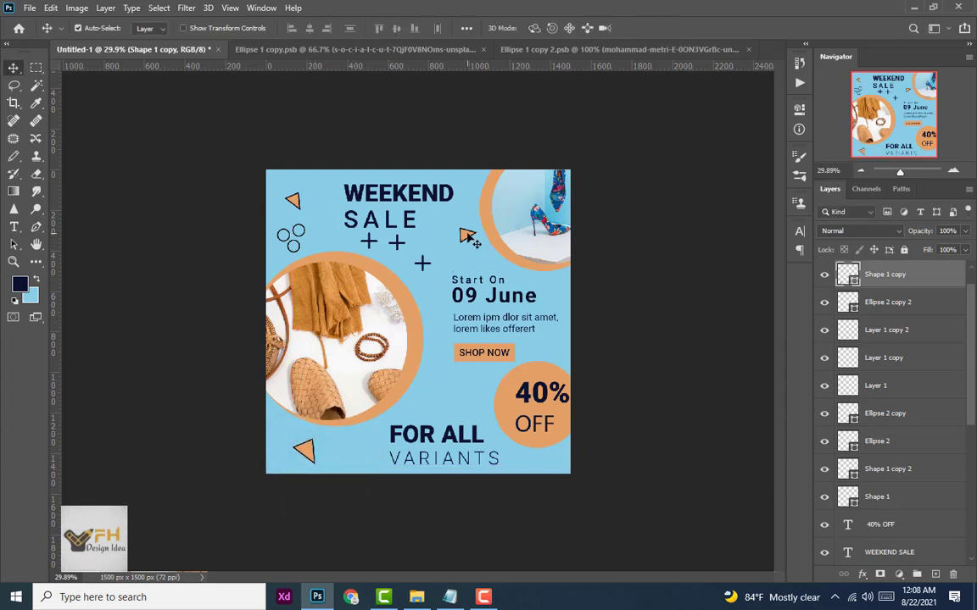
# Spread out the plus signs: one above FOR ALL rotated into an X, one beside the lorem text's right end, one below SALE's right end.
pyautogui.moveTo(464, 230); pyautogui.dragTo(440, 410)
pyautogui.hotkey('ctrl', 't')
pyautogui.press('Return')
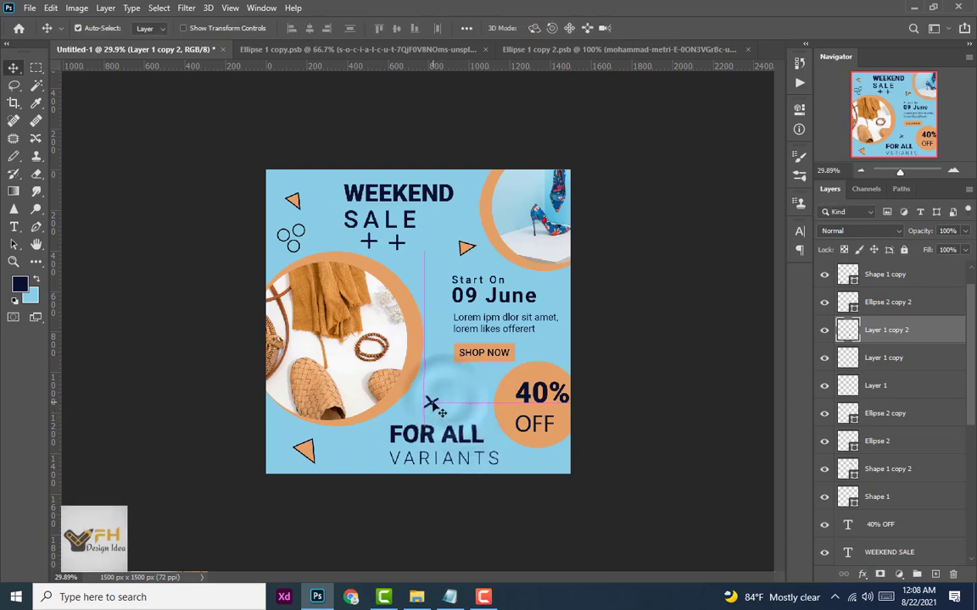
pyautogui.moveTo(404, 250); pyautogui.dragTo(553, 336)
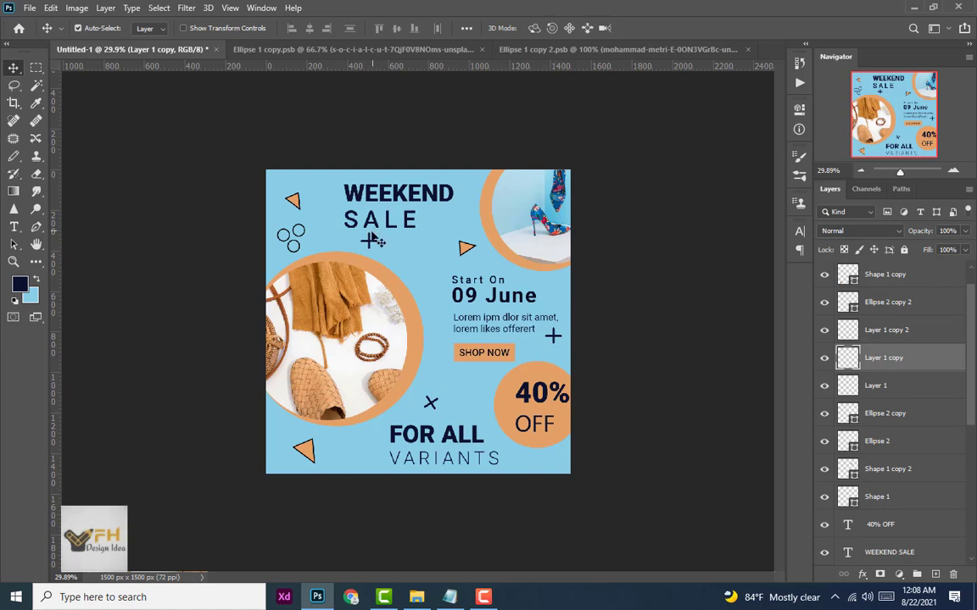
pyautogui.moveTo(369, 244); pyautogui.dragTo(408, 260)
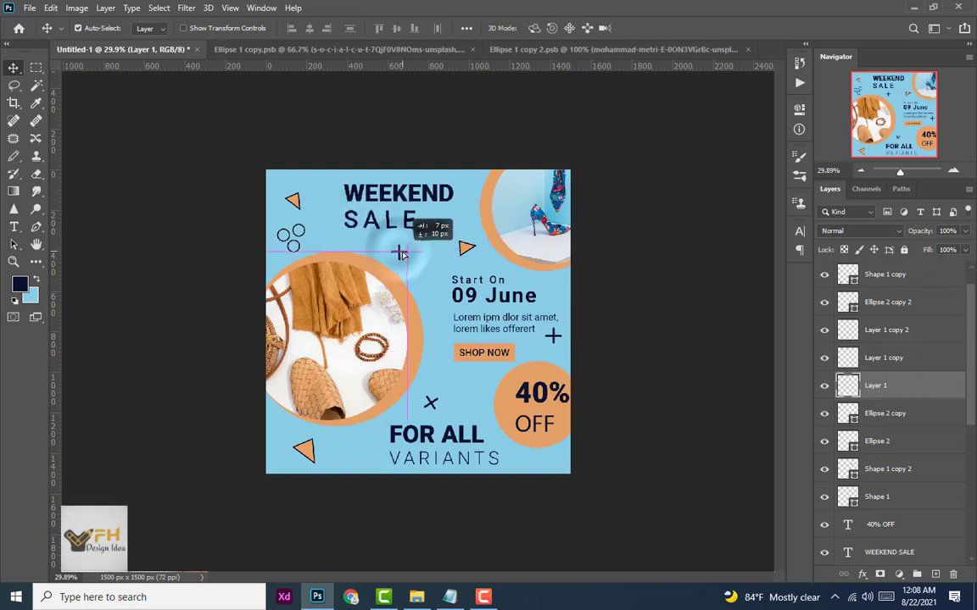
# Spread the circles beside the date text, beside the 40% OFF badge and above the clothing photo's left edge, and nudge the upper-left triangle up-left.
pyautogui.scroll(3, 291, 244)
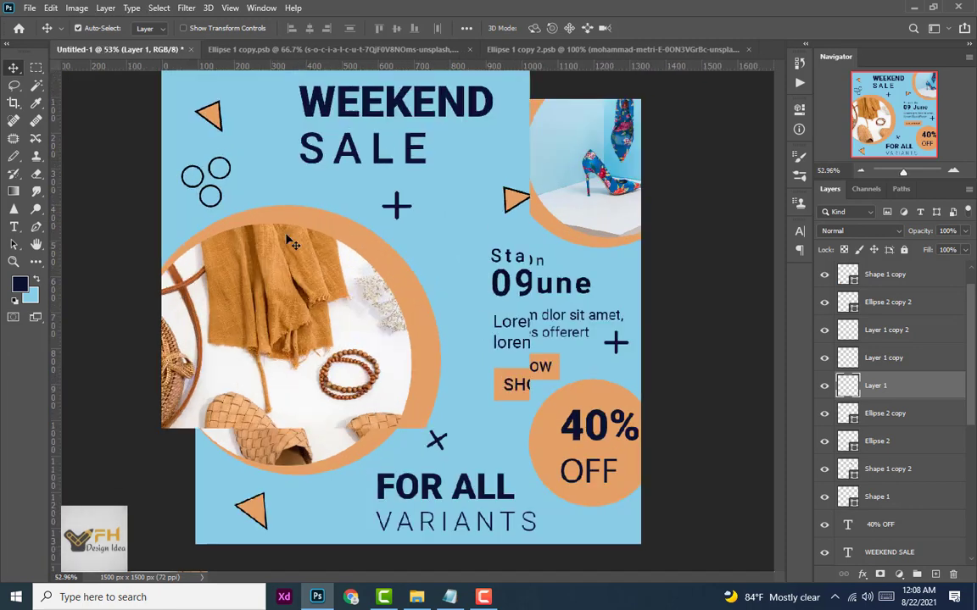
pyautogui.click(222, 170)
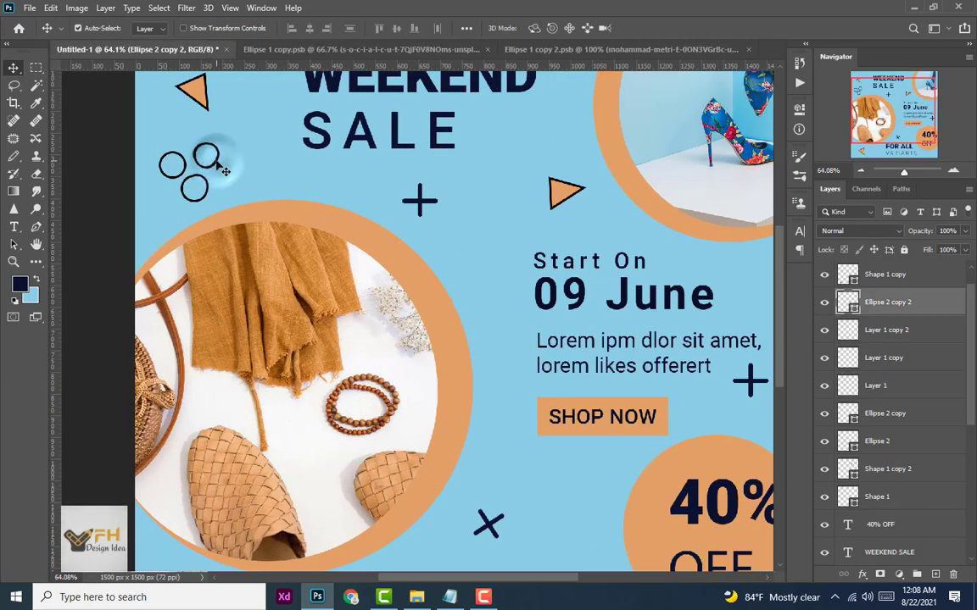
pyautogui.moveTo(222, 170); pyautogui.dragTo(501, 309)
pyautogui.hotkey('ctrl', '0')
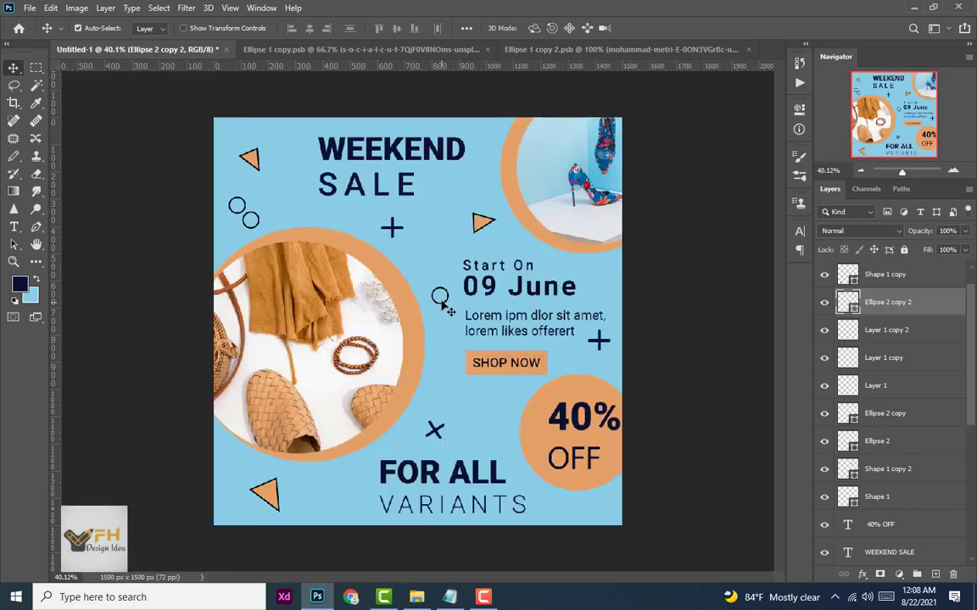
pyautogui.moveTo(254, 221); pyautogui.dragTo(510, 392)
pyautogui.moveTo(245, 206); pyautogui.dragTo(240, 227)
pyautogui.moveTo(238, 229); pyautogui.dragTo(239, 228)
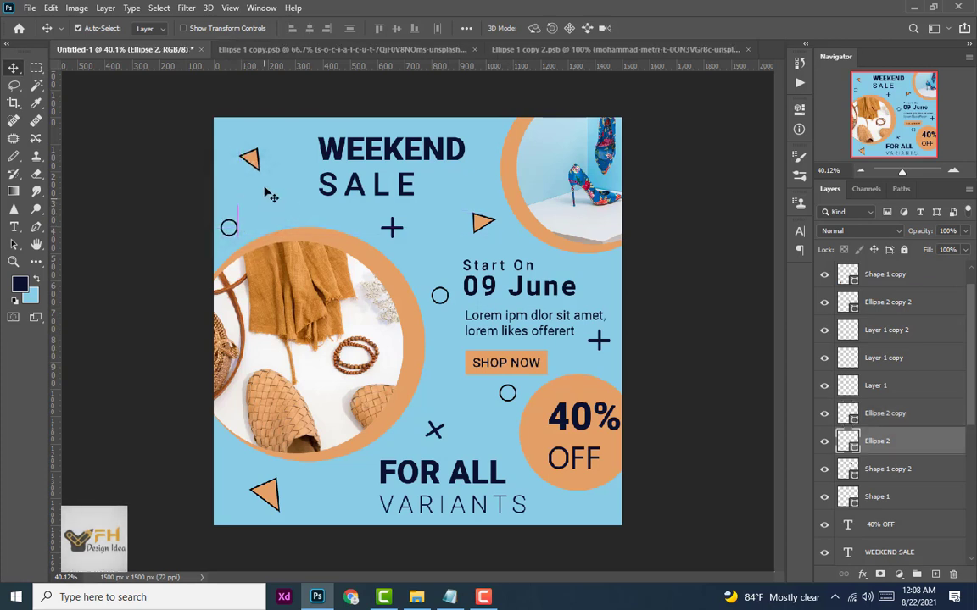
pyautogui.moveTo(254, 162); pyautogui.dragTo(243, 154)
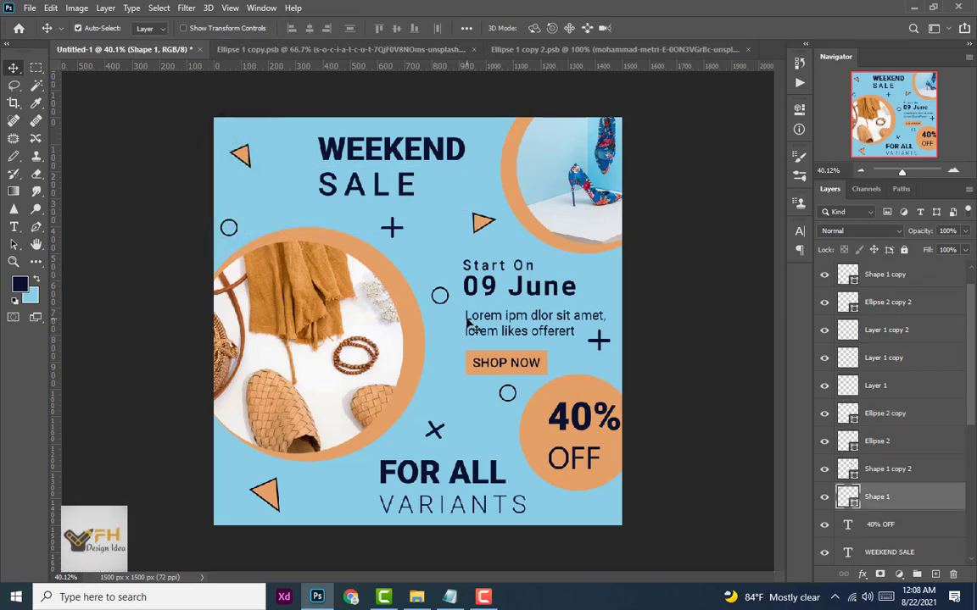
# Delete the circle between the clothing photo and the date text.
pyautogui.scroll(-2, 471, 325)
pyautogui.scroll(-1, 471, 324)
pyautogui.scroll(2, 469, 325)
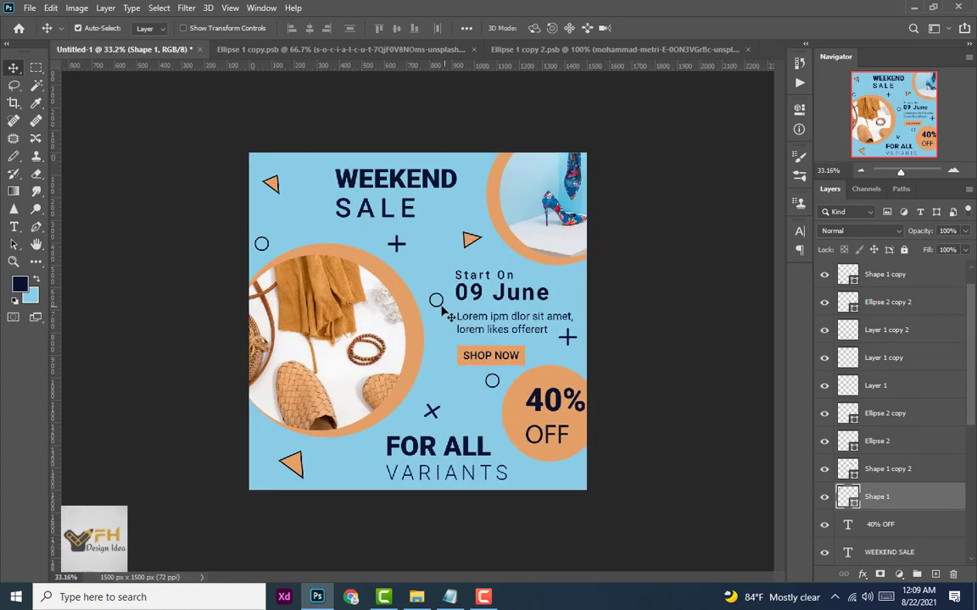
pyautogui.scroll(3, 438, 312)
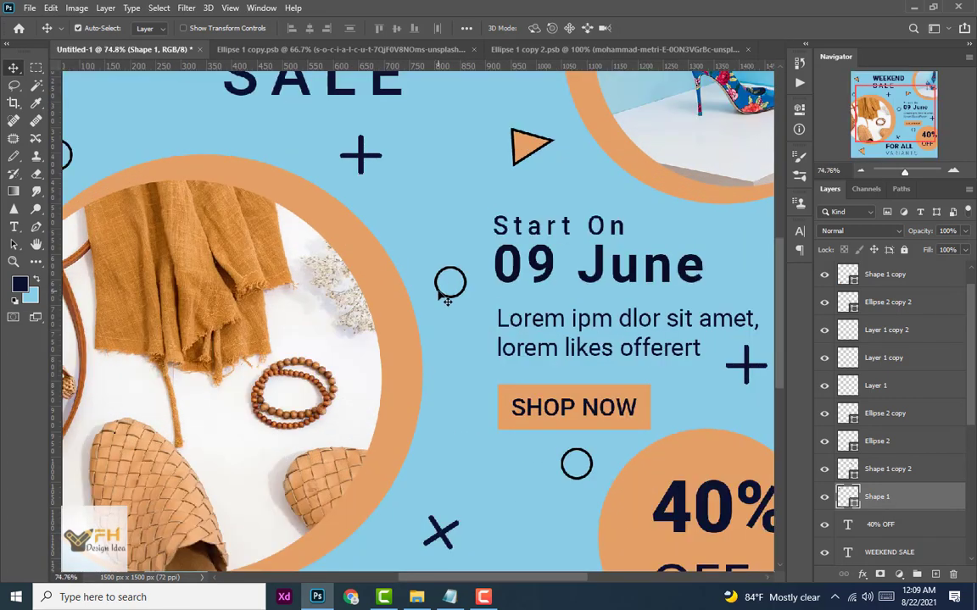
pyautogui.moveTo(437, 291); pyautogui.dragTo(436, 309)
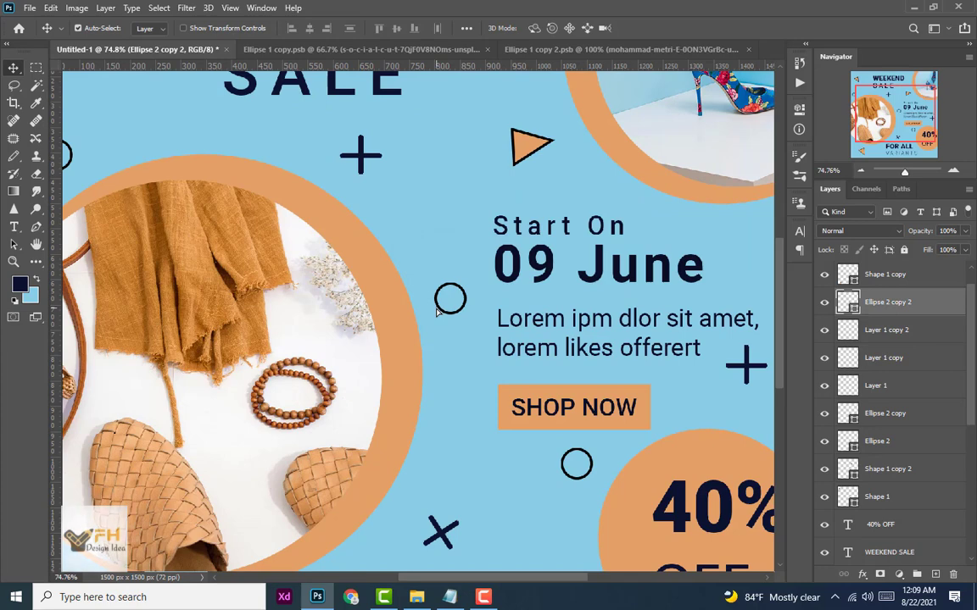
pyautogui.hotkey('ctrl', 'shift', '[')
pyautogui.scroll(-3, 441, 316)
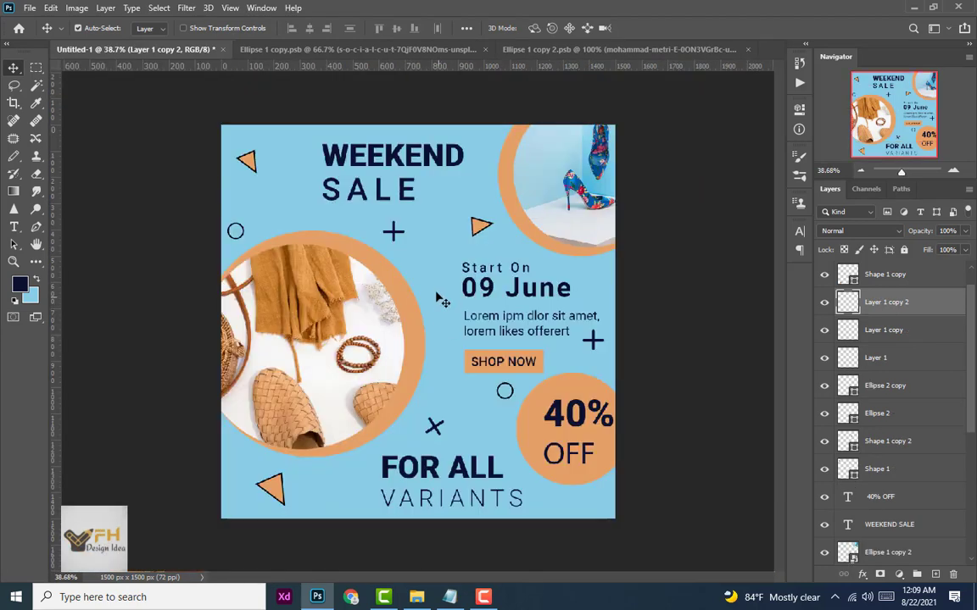
# Move the plus below SALE slightly down and right, and bring the upper-left triangle closer to WEEKEND.
pyautogui.moveTo(394, 235); pyautogui.dragTo(414, 246)
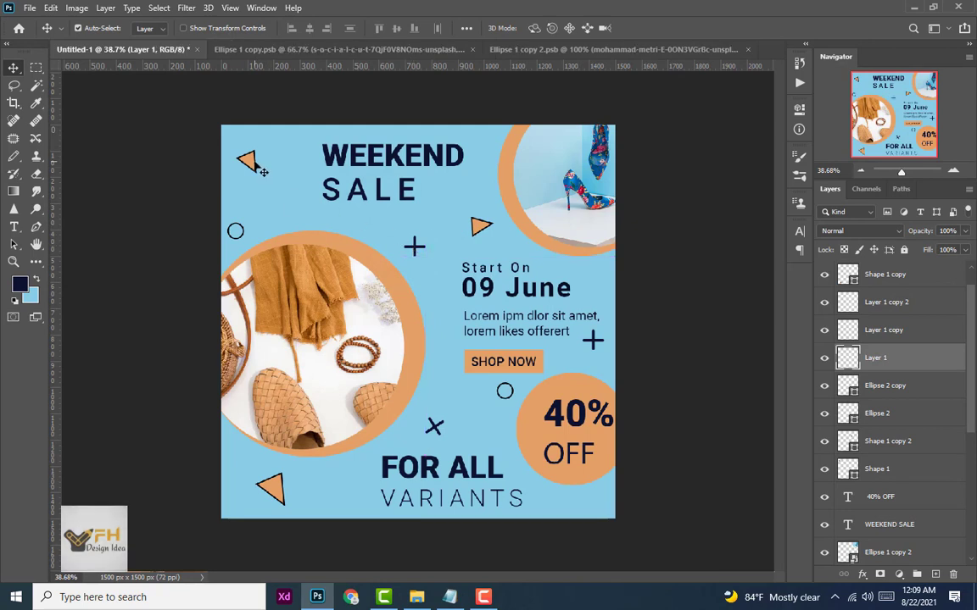
pyautogui.moveTo(247, 166); pyautogui.dragTo(274, 162)
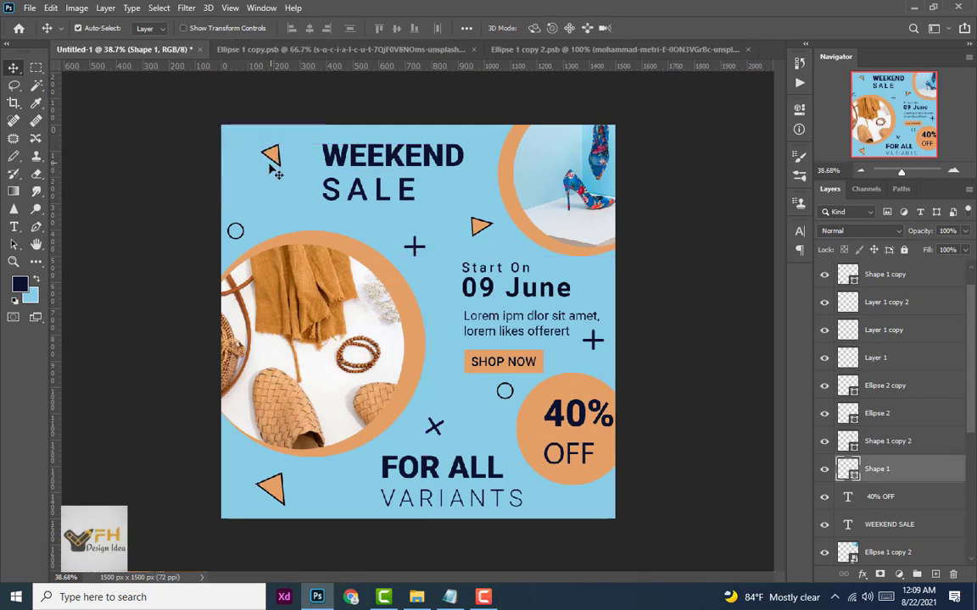
pyautogui.click(226, 211)
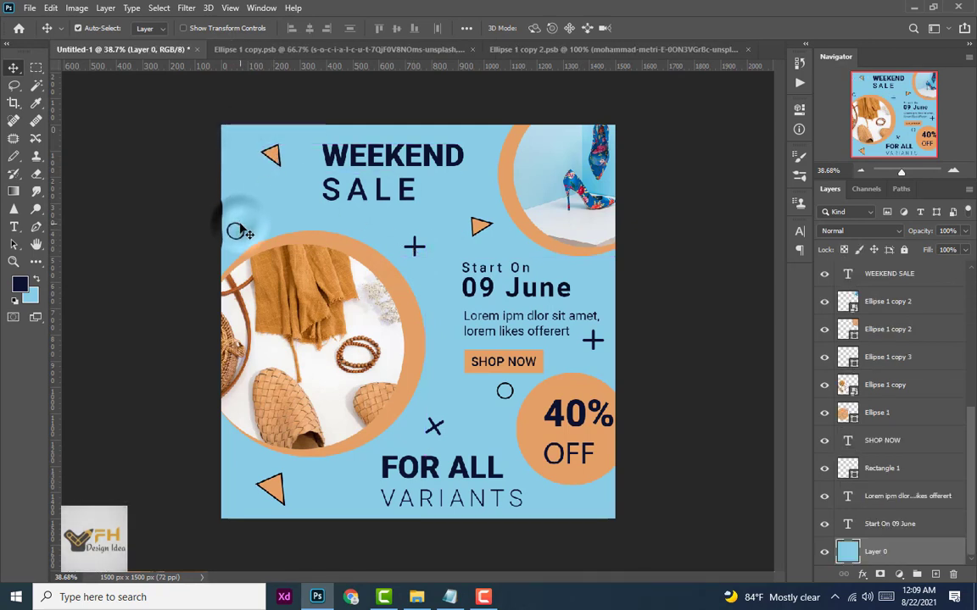
pyautogui.hotkey('ctrl', 't')
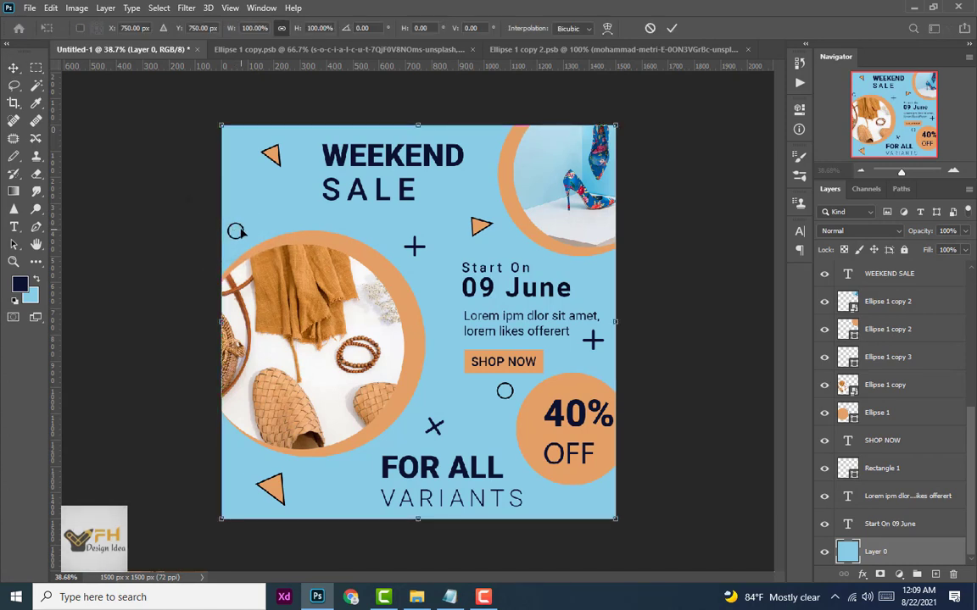
pyautogui.press('Return')
# Reduce the opacity of all the decorative triangle, plus and circle layers together so they look faded.
pyautogui.scroll(5, 900, 489)
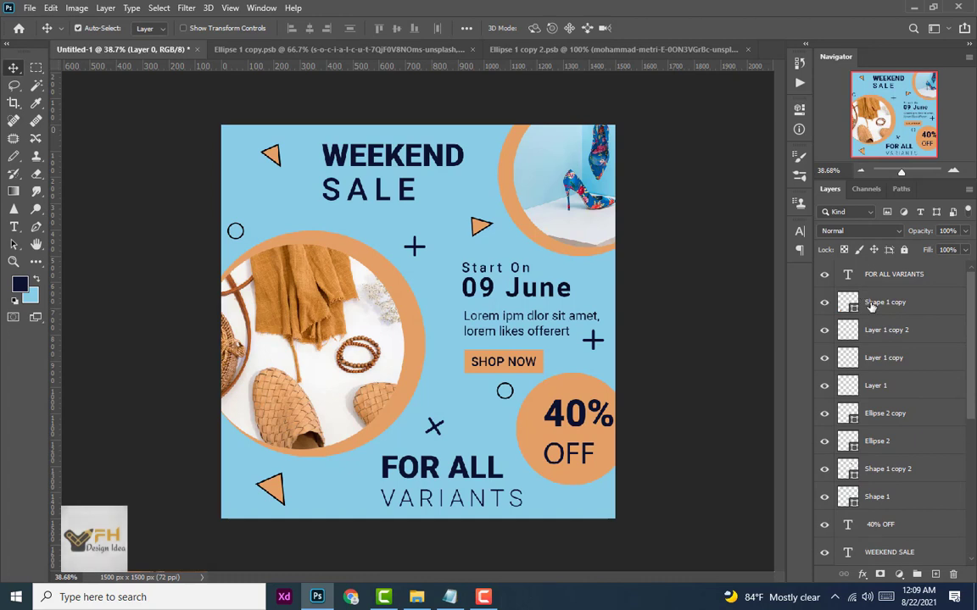
pyautogui.click(871, 307)
pyautogui.keyDown('shift'); pyautogui.click(894, 497); pyautogui.keyUp('shift')
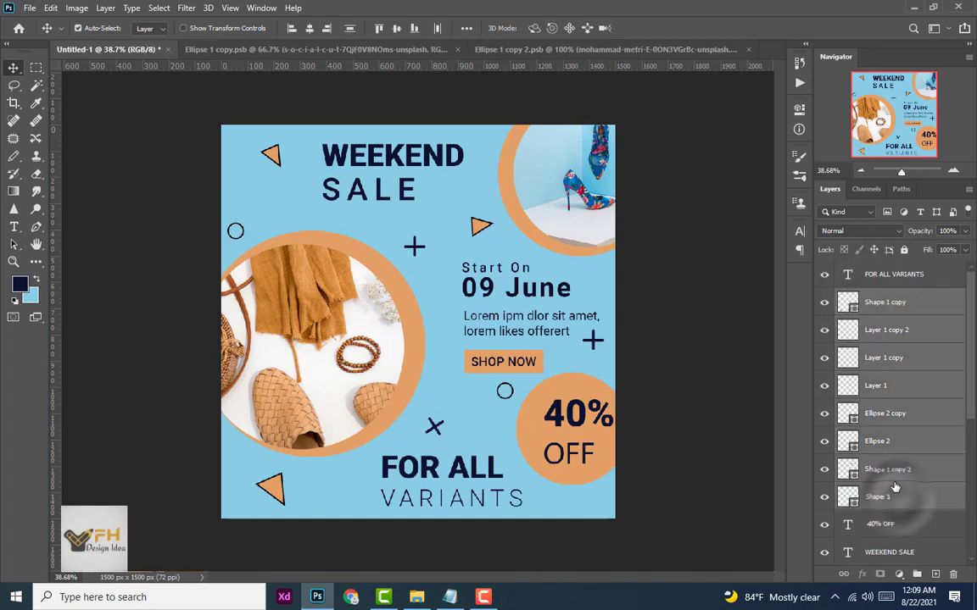
pyautogui.click(963, 231)
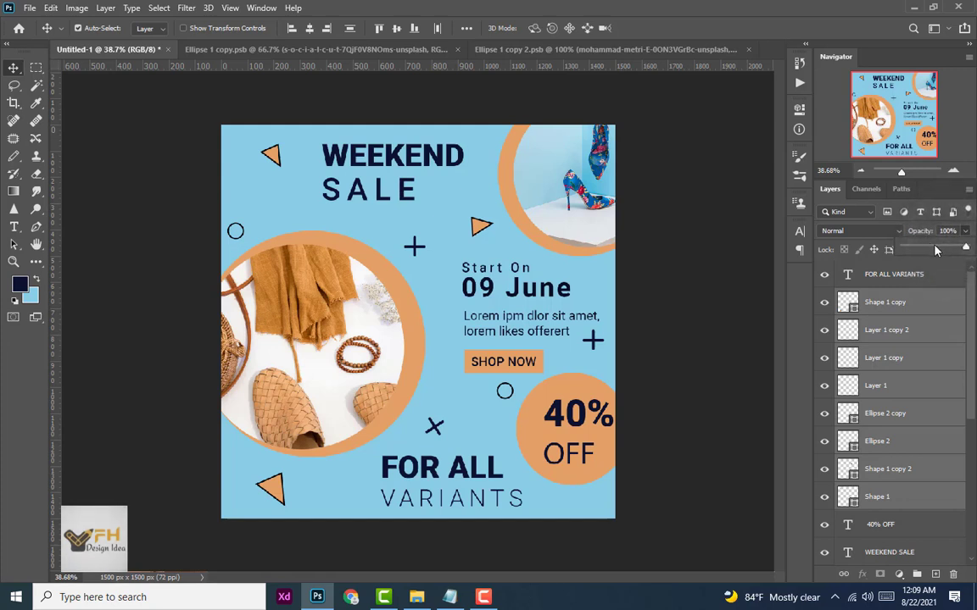
pyautogui.click(929, 249)
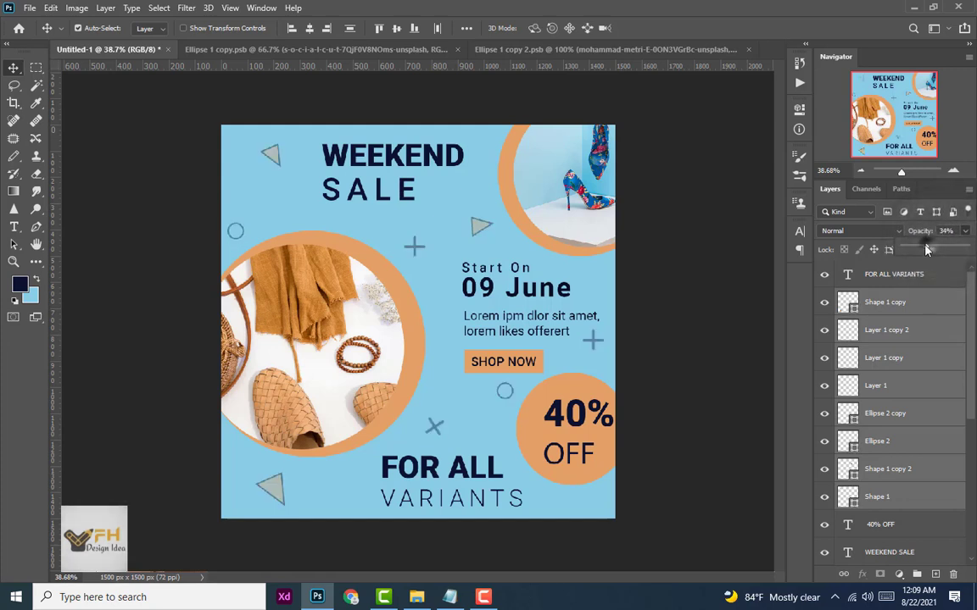
pyautogui.moveTo(926, 248); pyautogui.dragTo(938, 248)
pyautogui.moveTo(107, 79); pyautogui.dragTo(694, 510)
pyautogui.scroll(3, 523, 403)
pyautogui.scroll(-3, 513, 400)
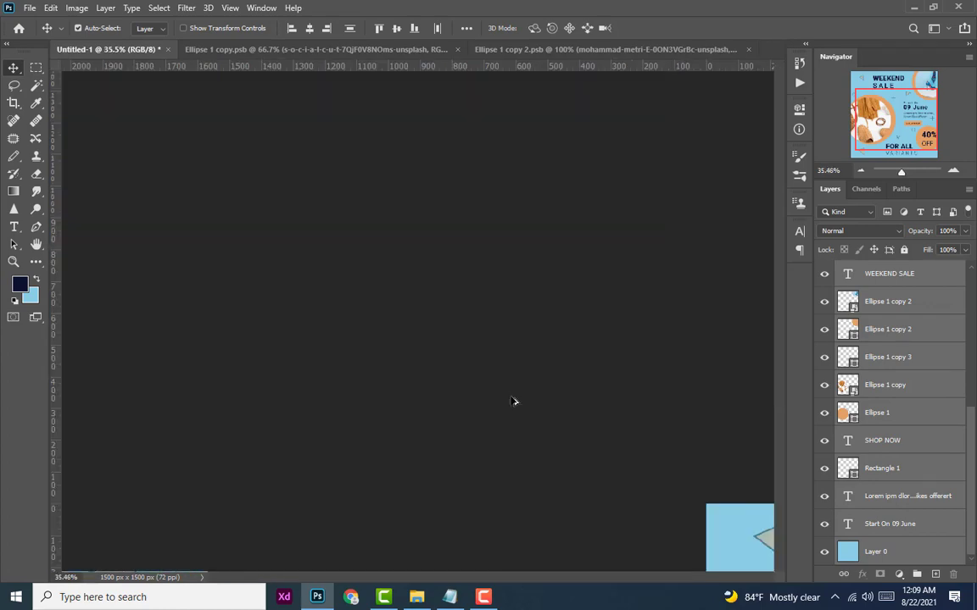
pyautogui.scroll(-3, 513, 401)
pyautogui.scroll(3, 366, 259)
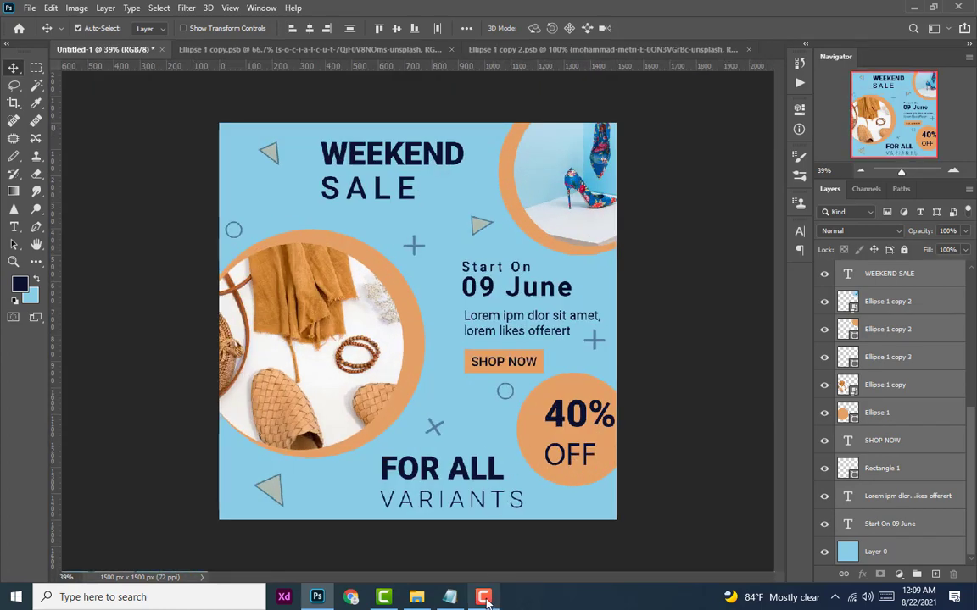